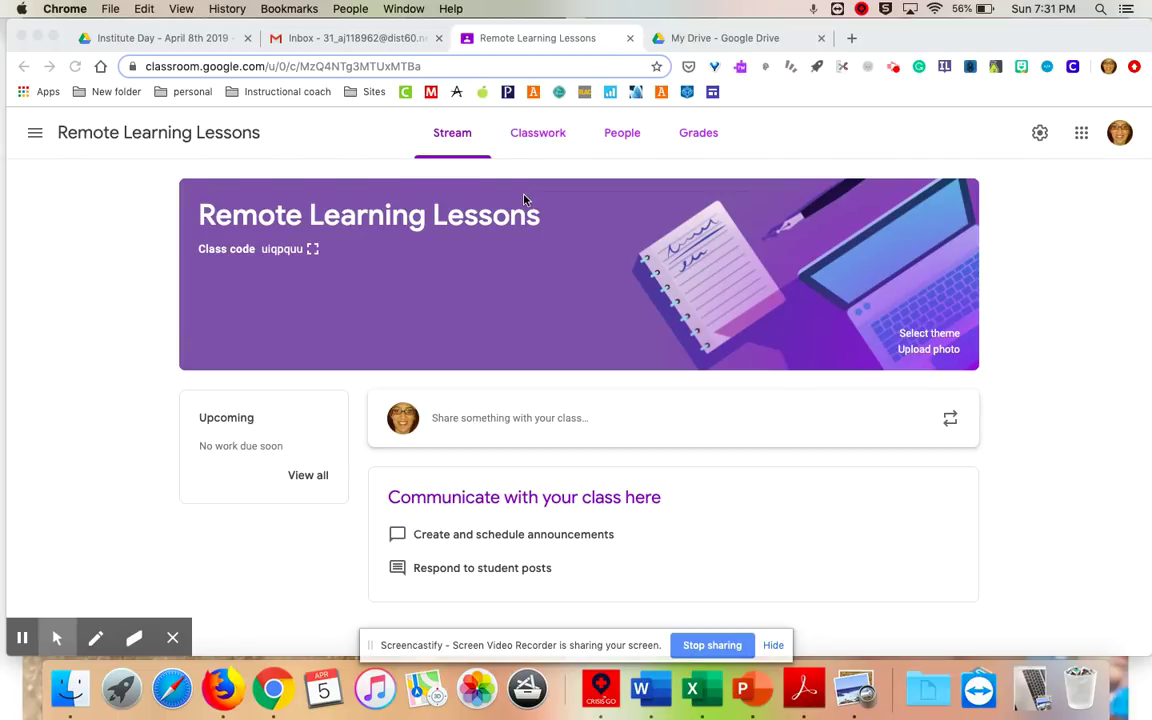
Draft a 'Good Morning' announcement and check it goes to all students in the class.
{"action": "left_click", "coordinate": [388, 518]}
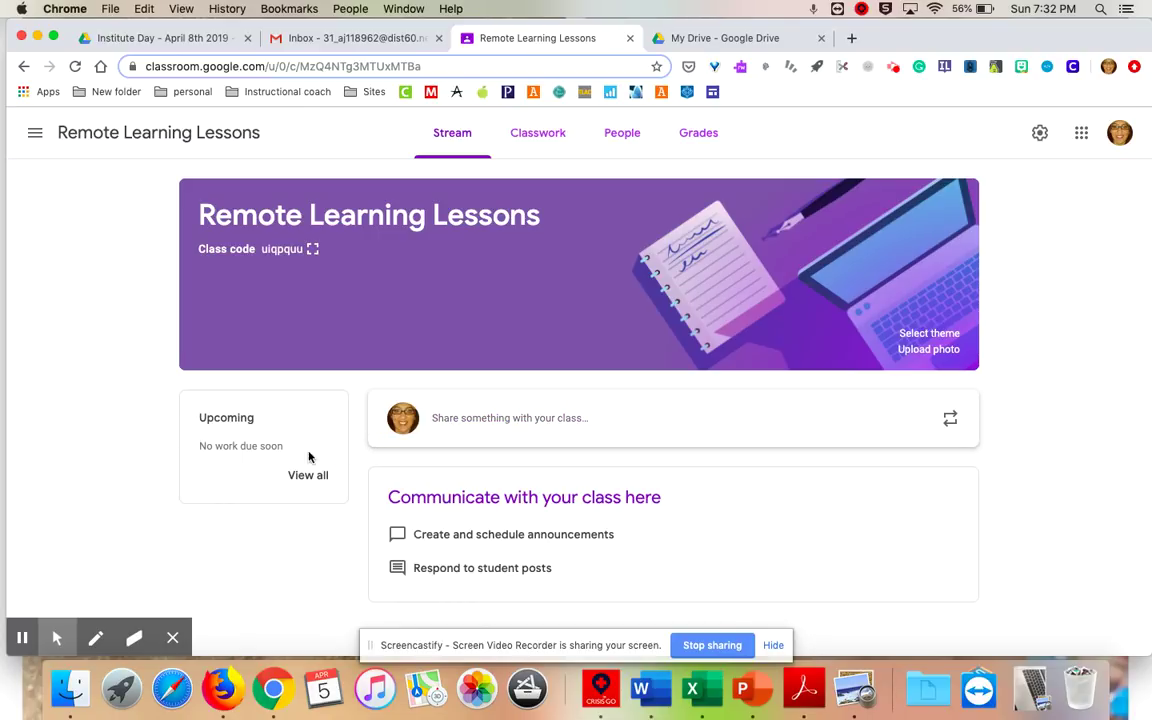
{"action": "left_click", "coordinate": [462, 418]}
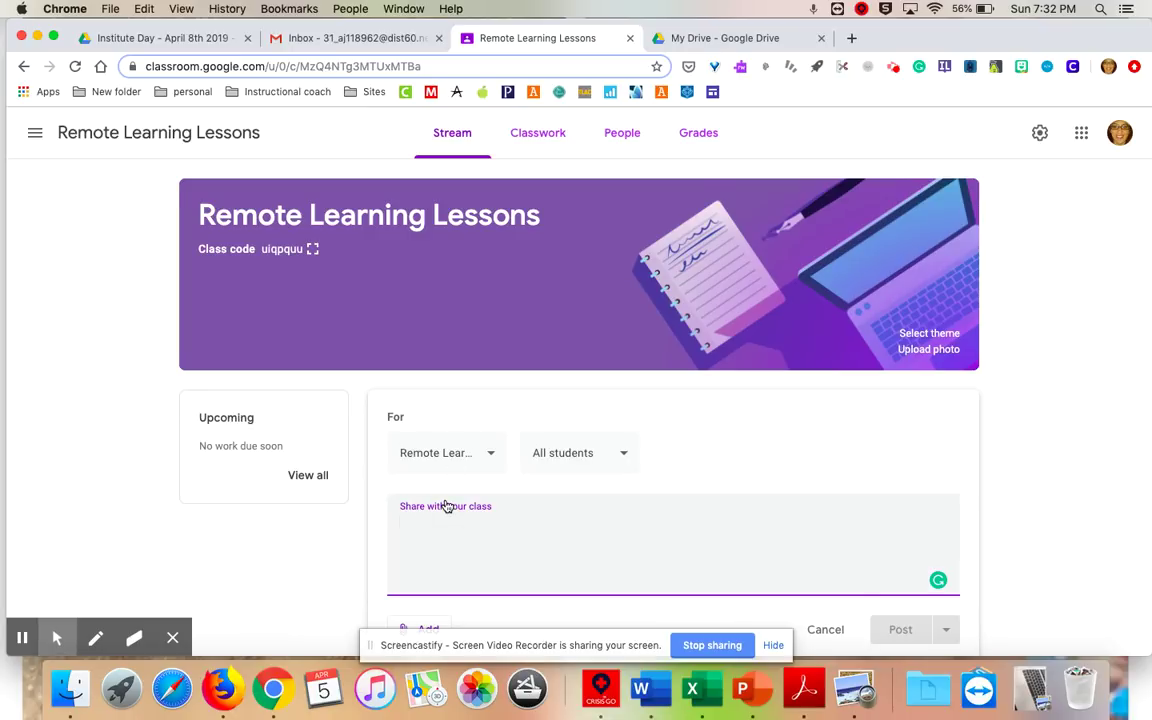
{"action": "type", "text": "Good"}
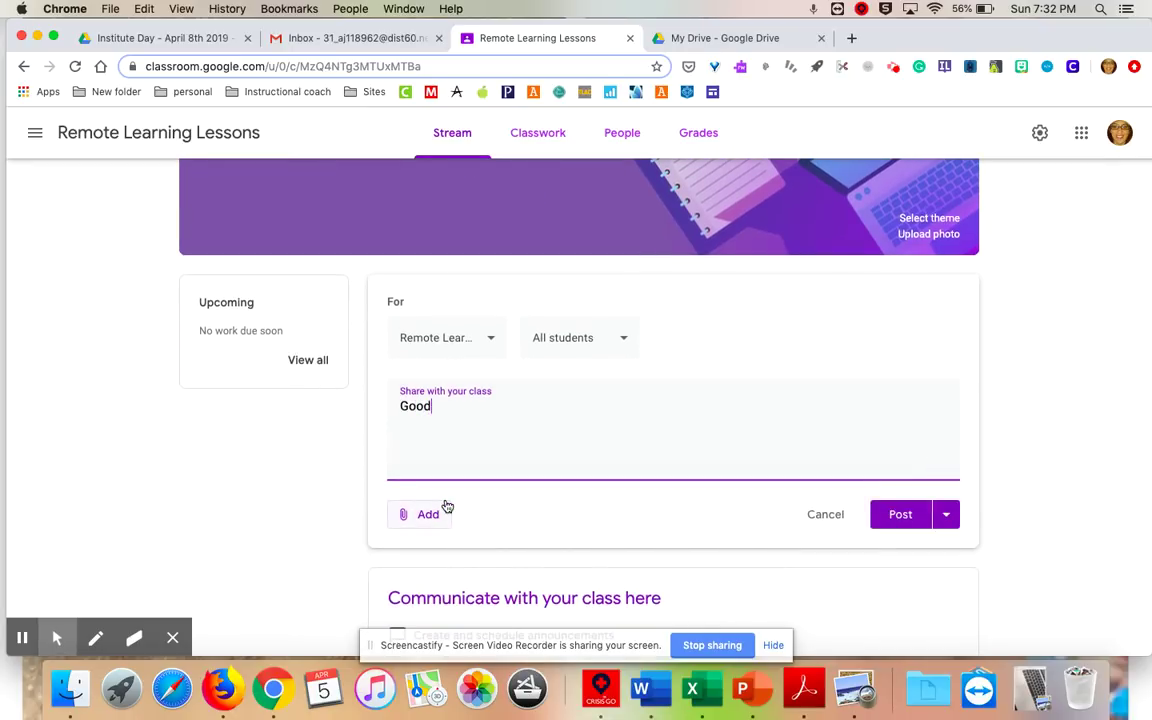
{"action": "type", "text": " Morning"}
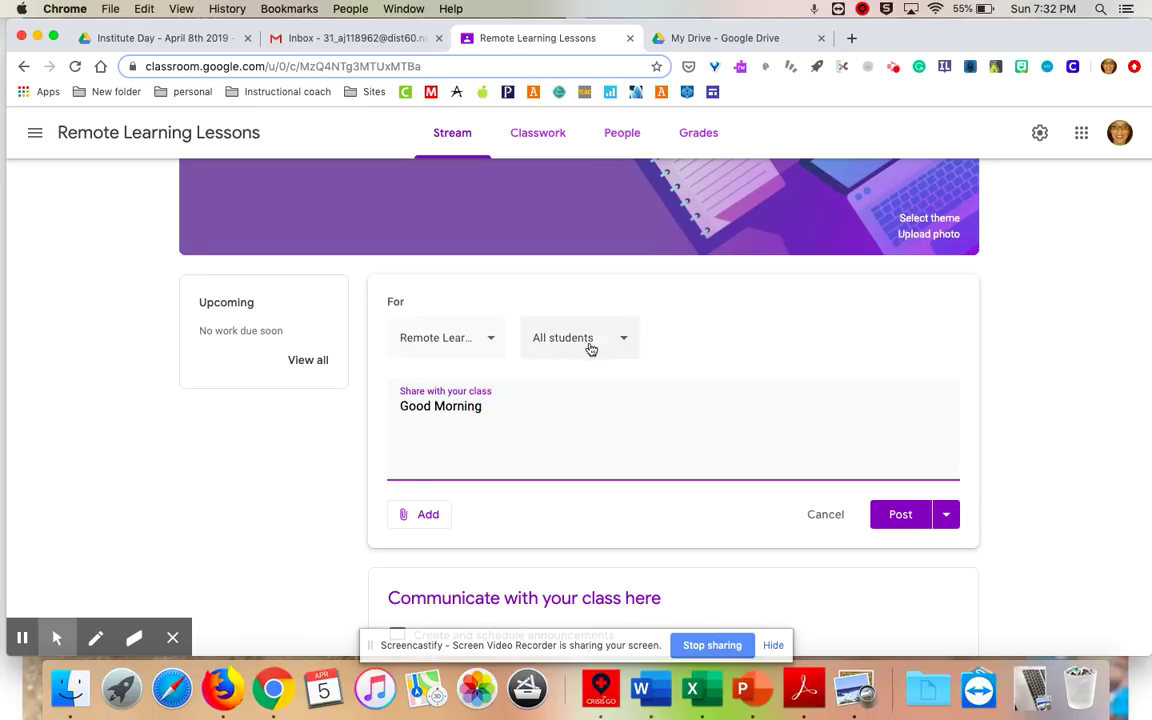
{"action": "left_click", "coordinate": [600, 341]}
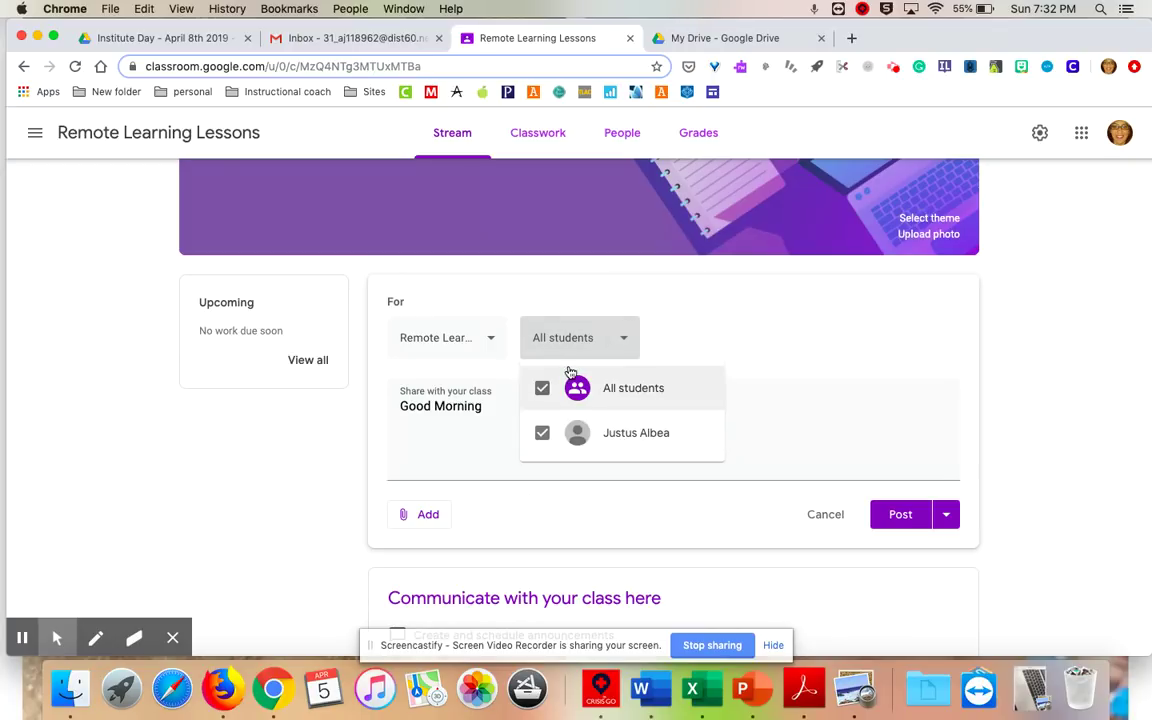
{"action": "left_click", "coordinate": [624, 340]}
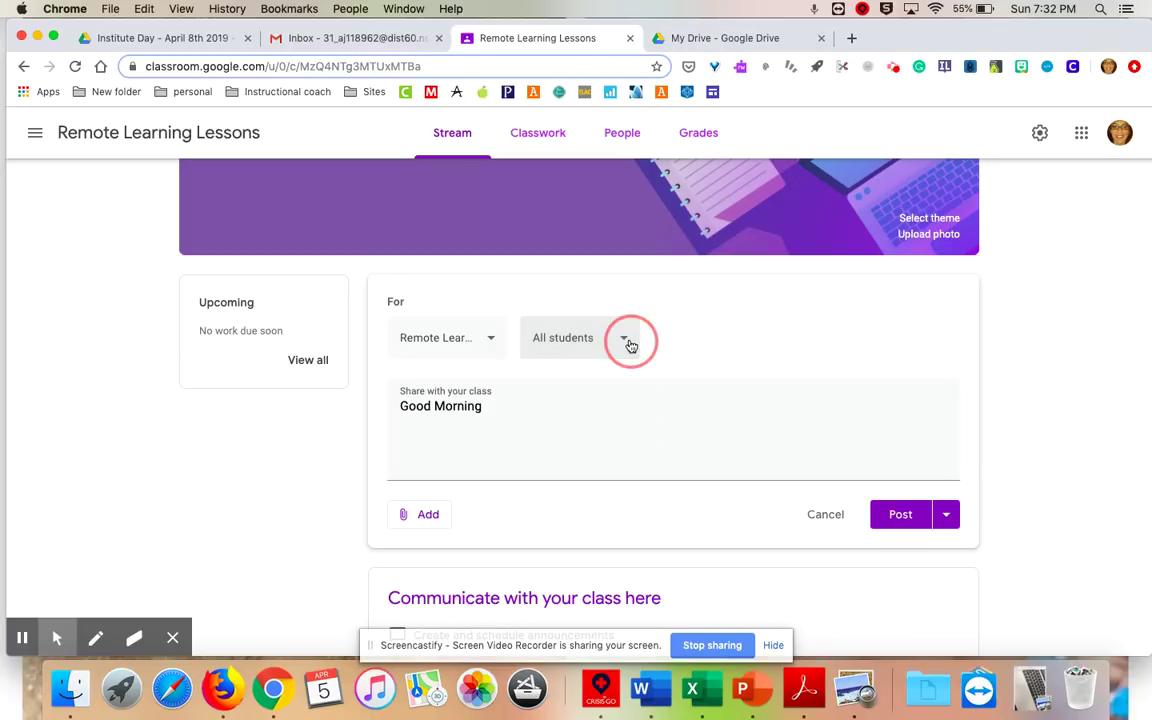
{"action": "left_click", "coordinate": [486, 340]}
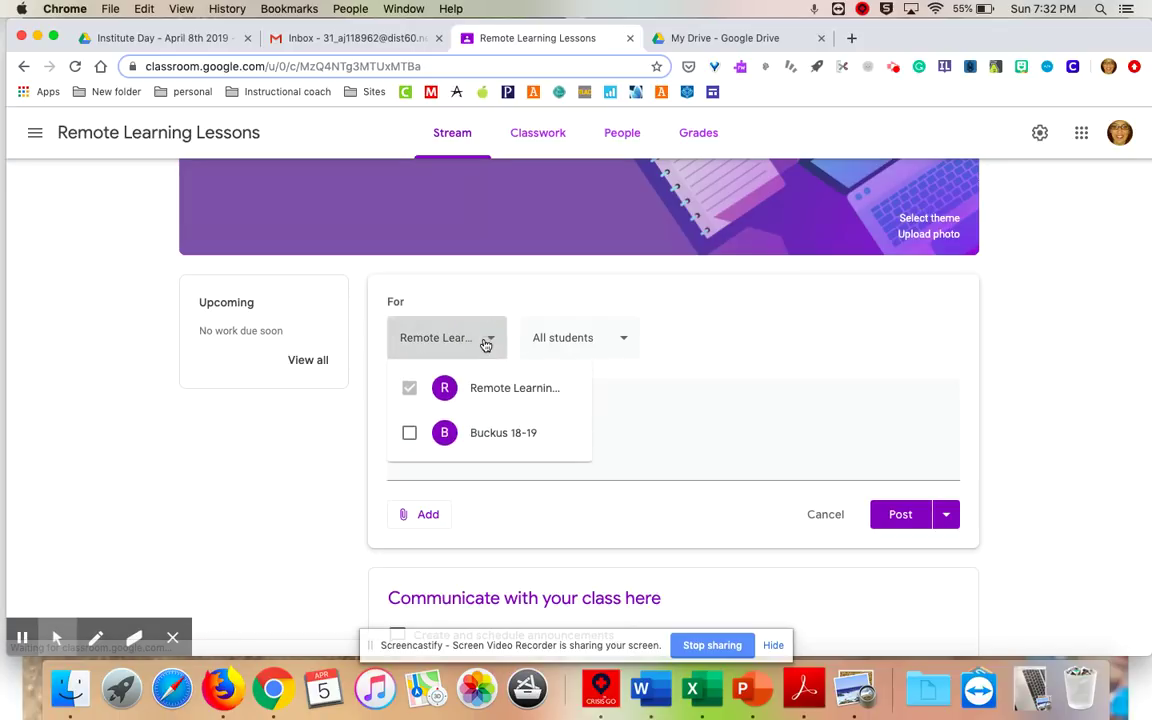
{"action": "left_click", "coordinate": [482, 340]}
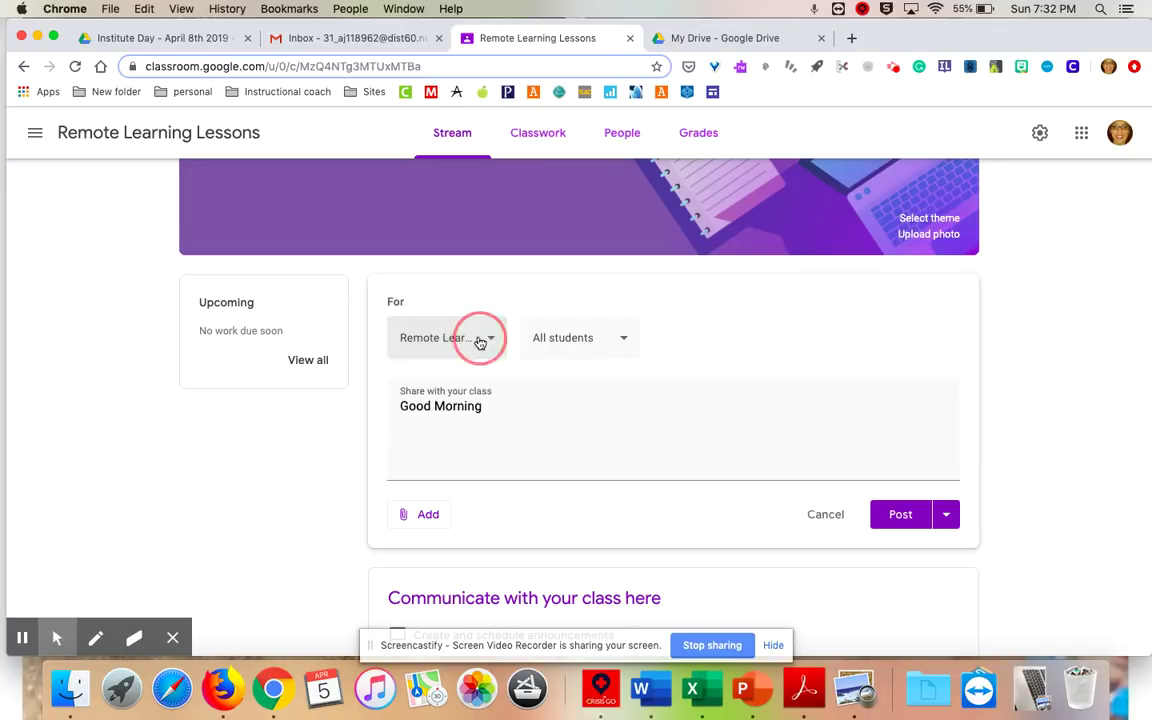
Schedule the announcement for Apr 6, 2020 at 9:00 AM.
{"action": "left_click", "coordinate": [418, 519]}
{"action": "scroll", "coordinate": [437, 535], "scroll_direction": "down", "scroll_amount": 1}
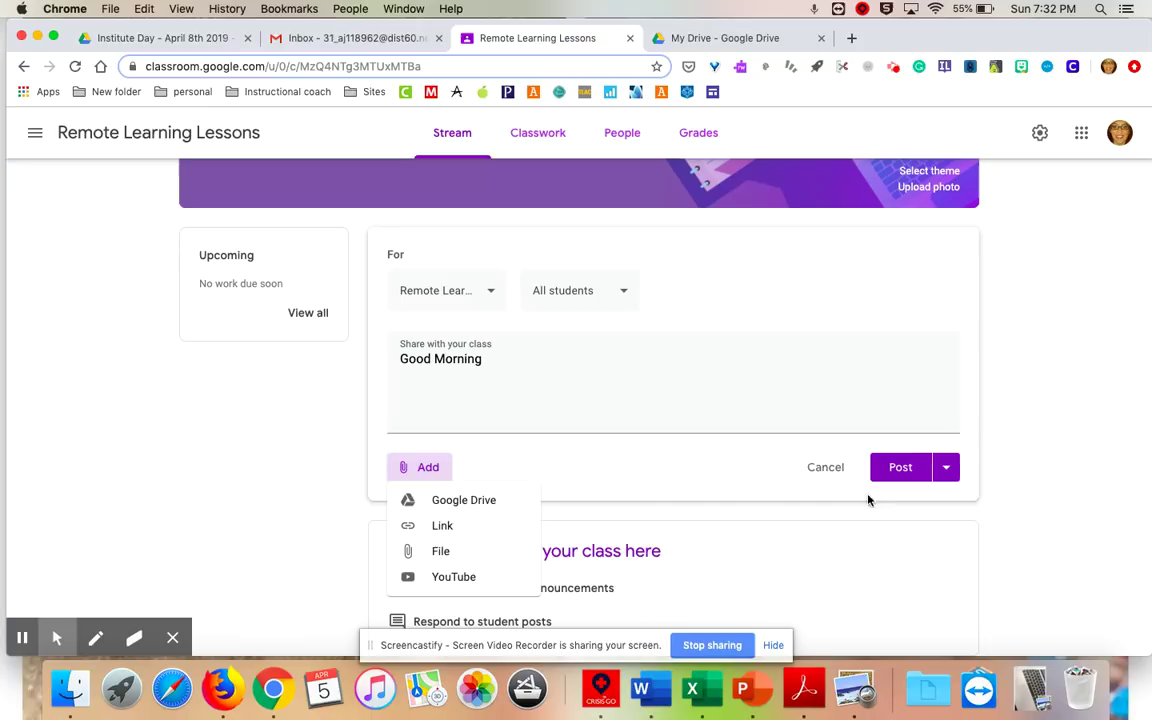
{"action": "left_click", "coordinate": [947, 467]}
{"action": "left_click", "coordinate": [947, 468]}
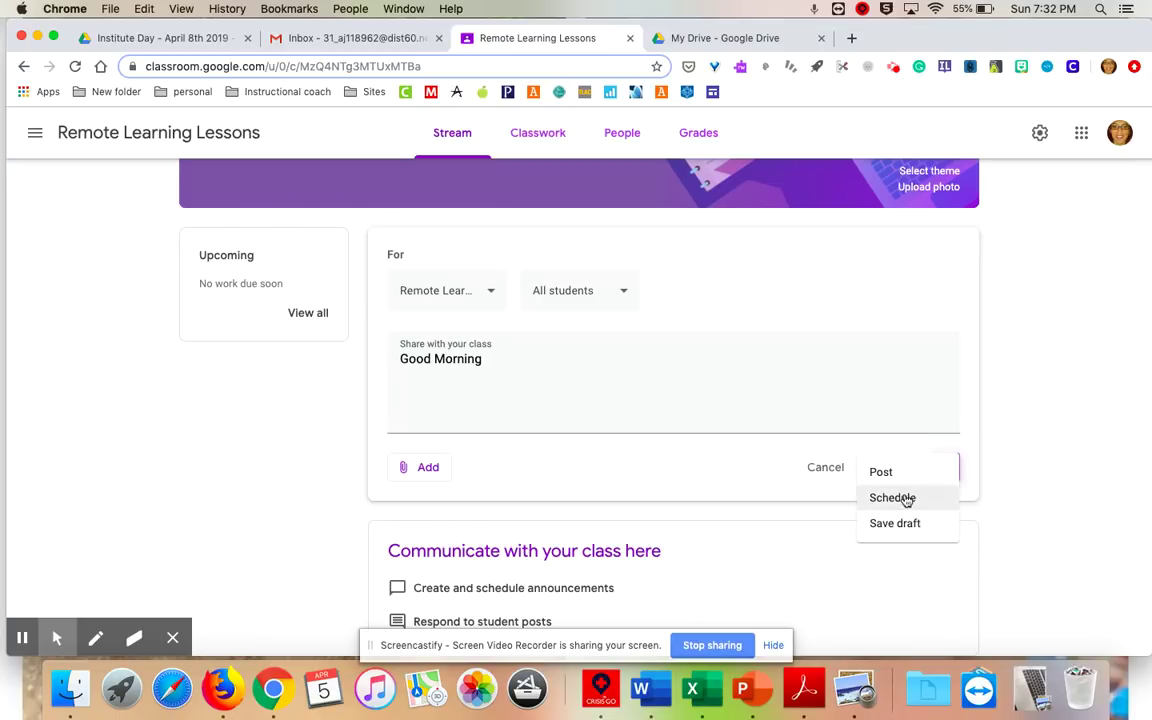
{"action": "left_click", "coordinate": [906, 498]}
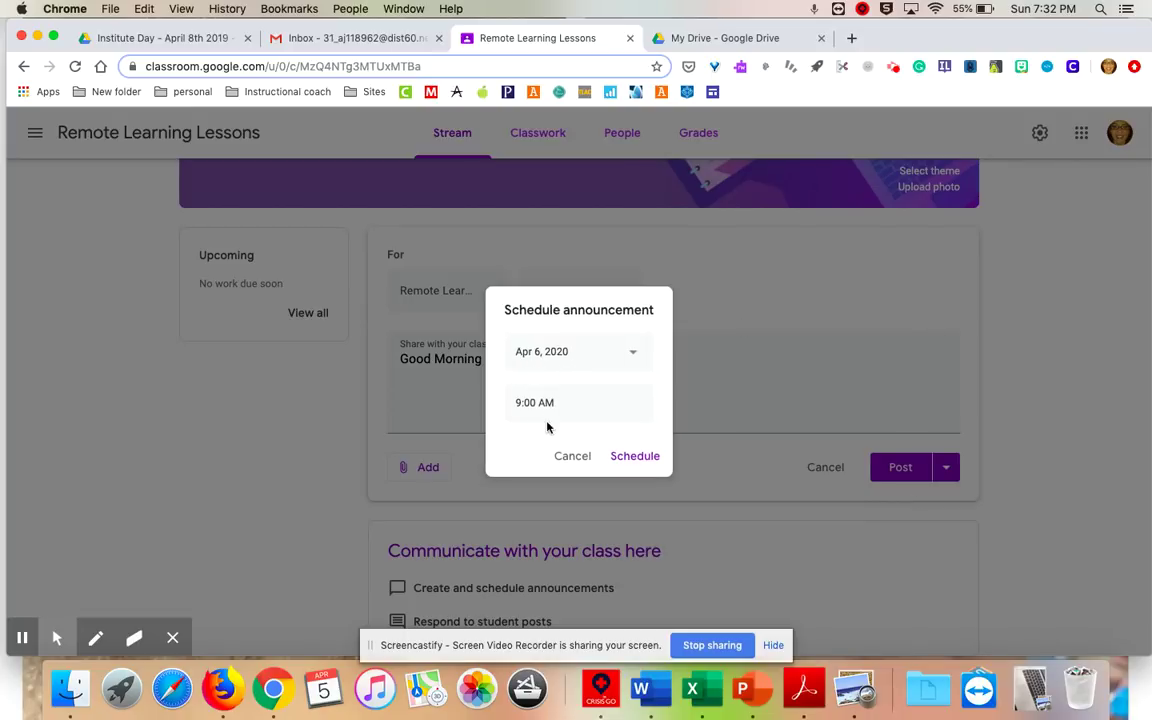
{"action": "left_click", "coordinate": [630, 455]}
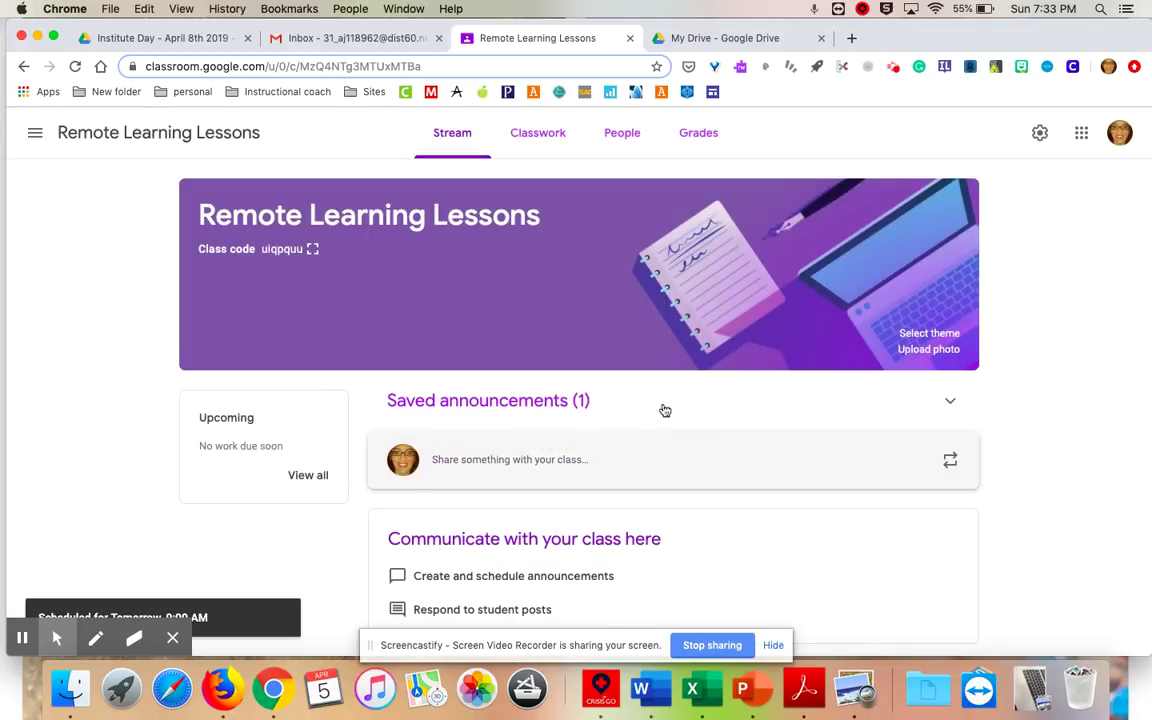
Reuse the old Clever post from Buckus 18-19 and post it to the stream.
{"action": "left_click", "coordinate": [950, 461]}
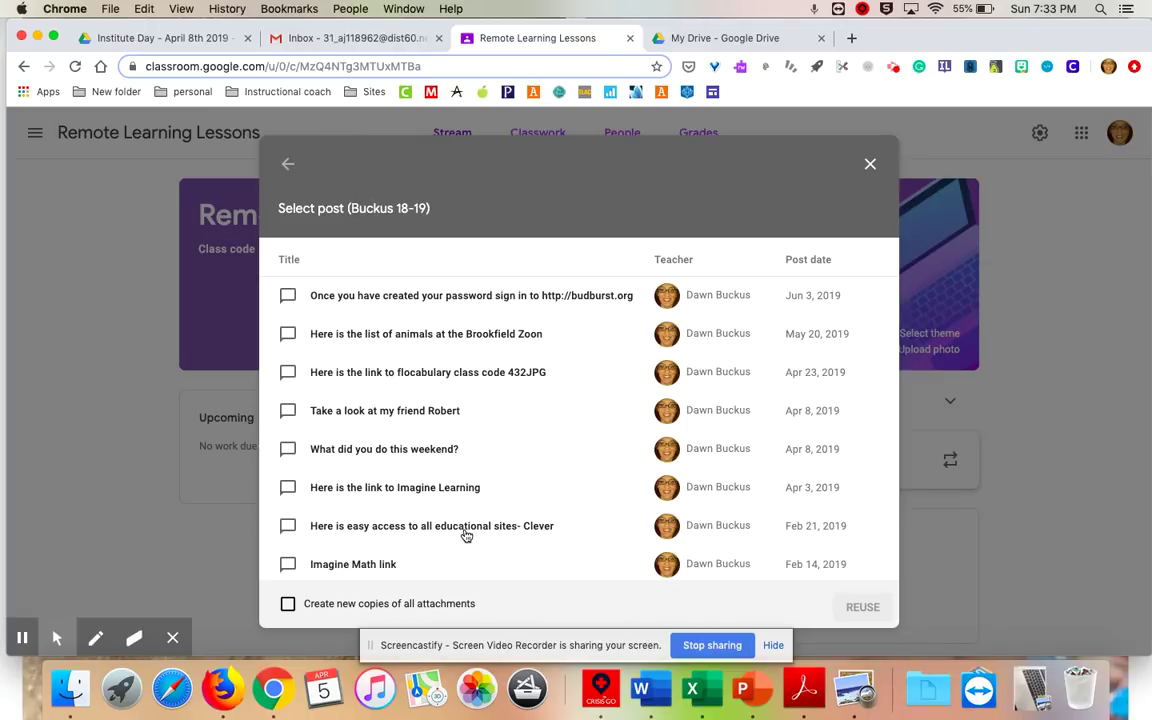
{"action": "scroll", "coordinate": [463, 530], "scroll_direction": "down", "scroll_amount": 5}
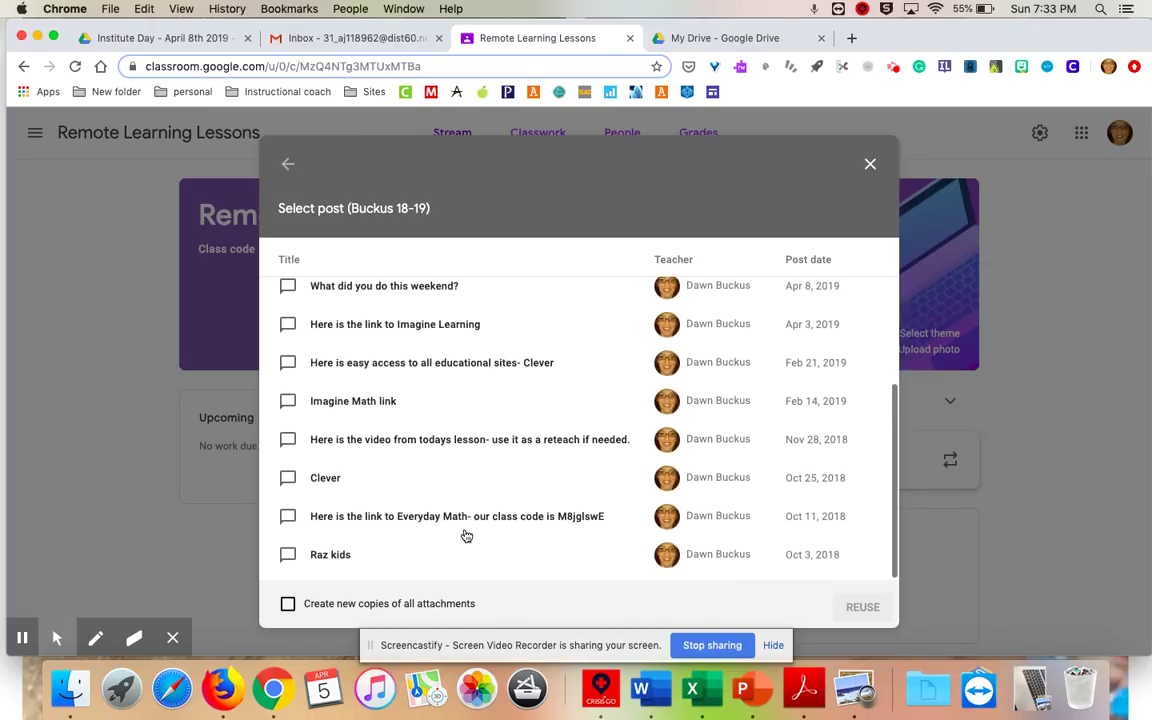
{"action": "left_click", "coordinate": [336, 482]}
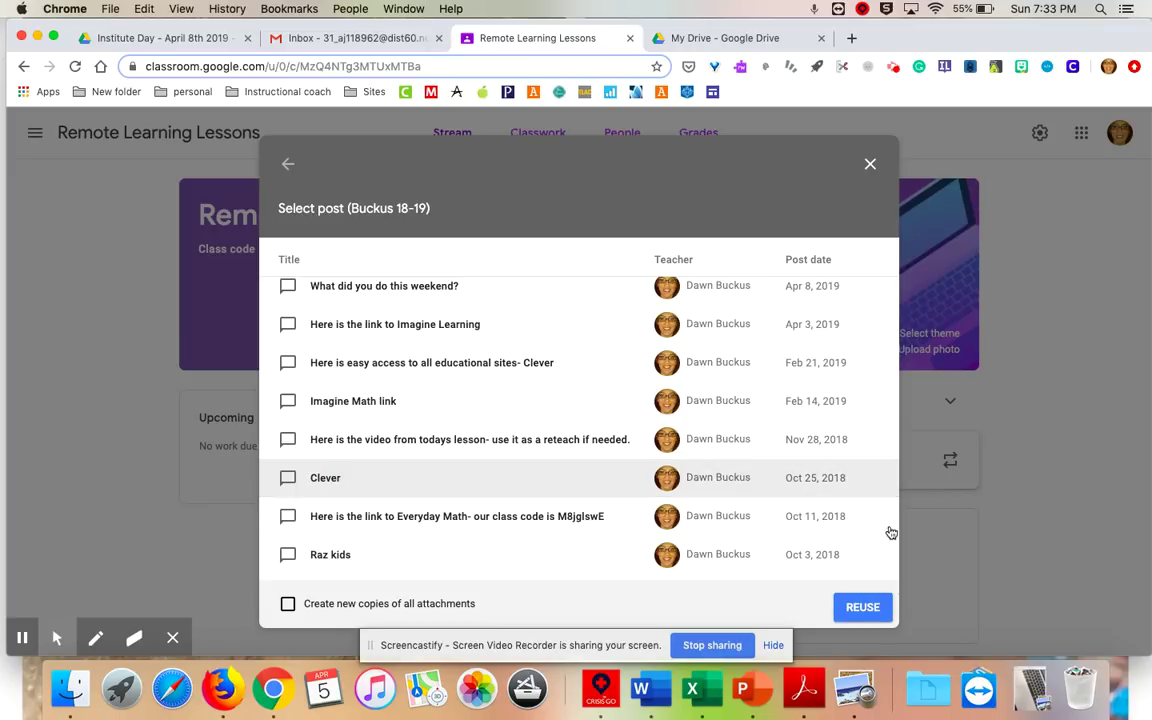
{"action": "left_click", "coordinate": [863, 608]}
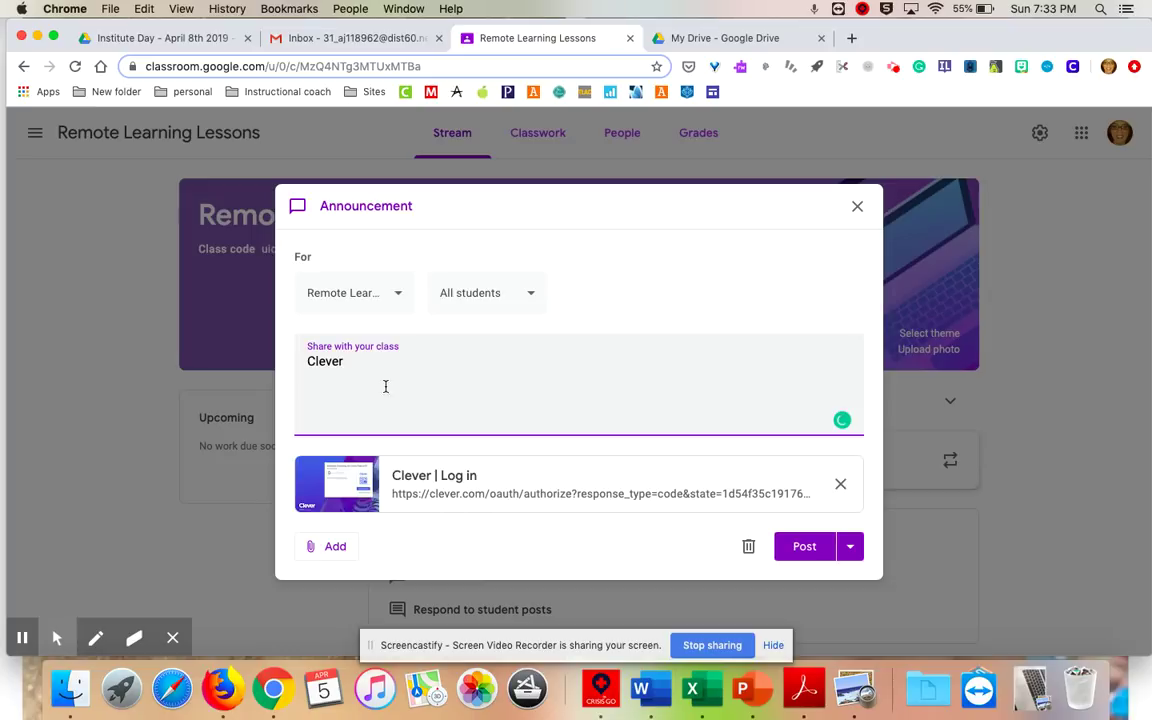
{"action": "left_click", "coordinate": [802, 545]}
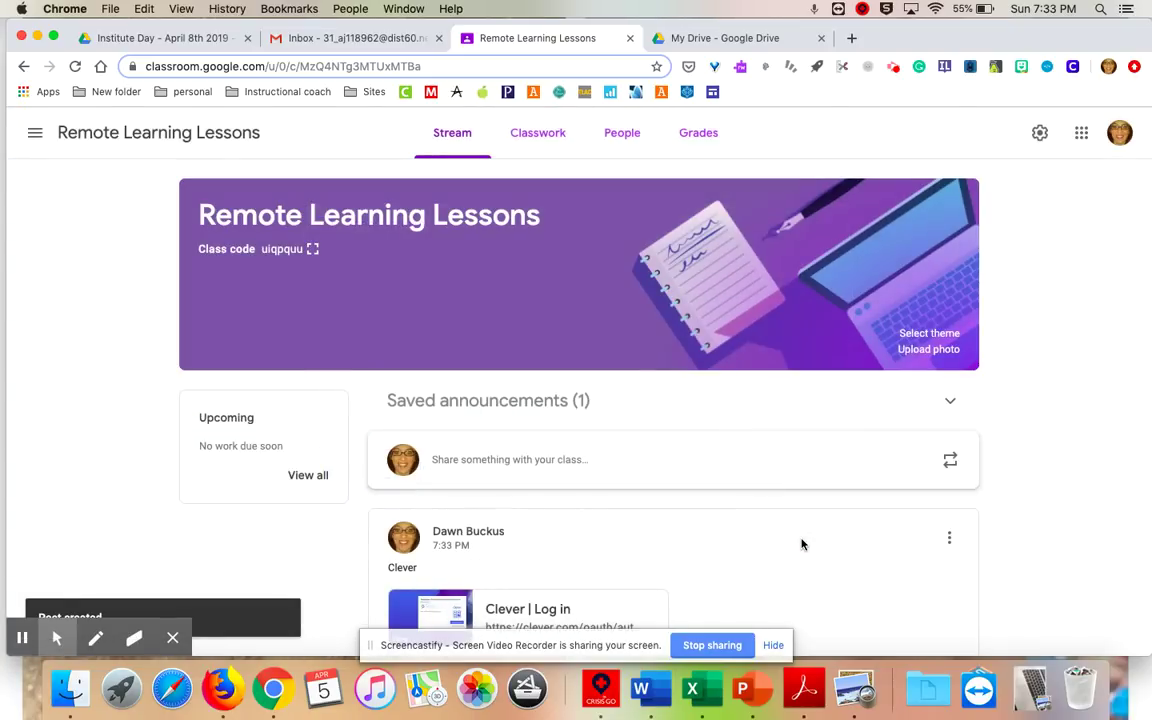
{"action": "scroll", "coordinate": [779, 520], "scroll_direction": "down", "scroll_amount": 2}
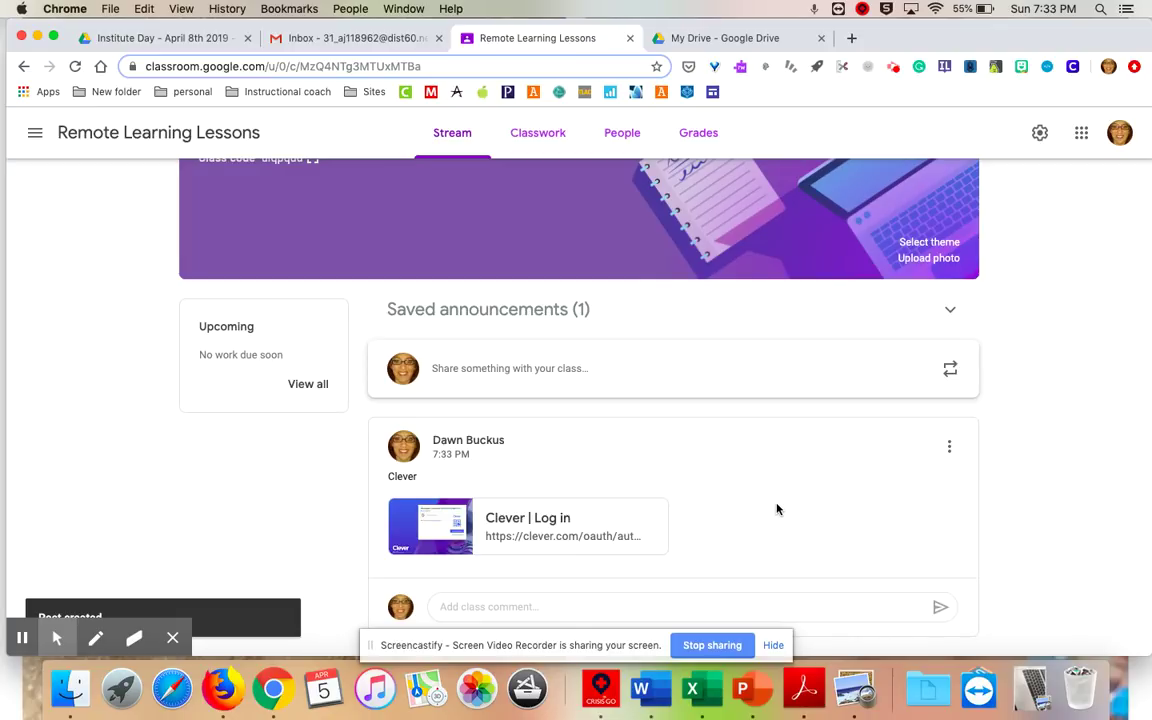
Go to Classwork, glance at the class calendar, then open the class Drive folder.
{"action": "left_click", "coordinate": [522, 134]}
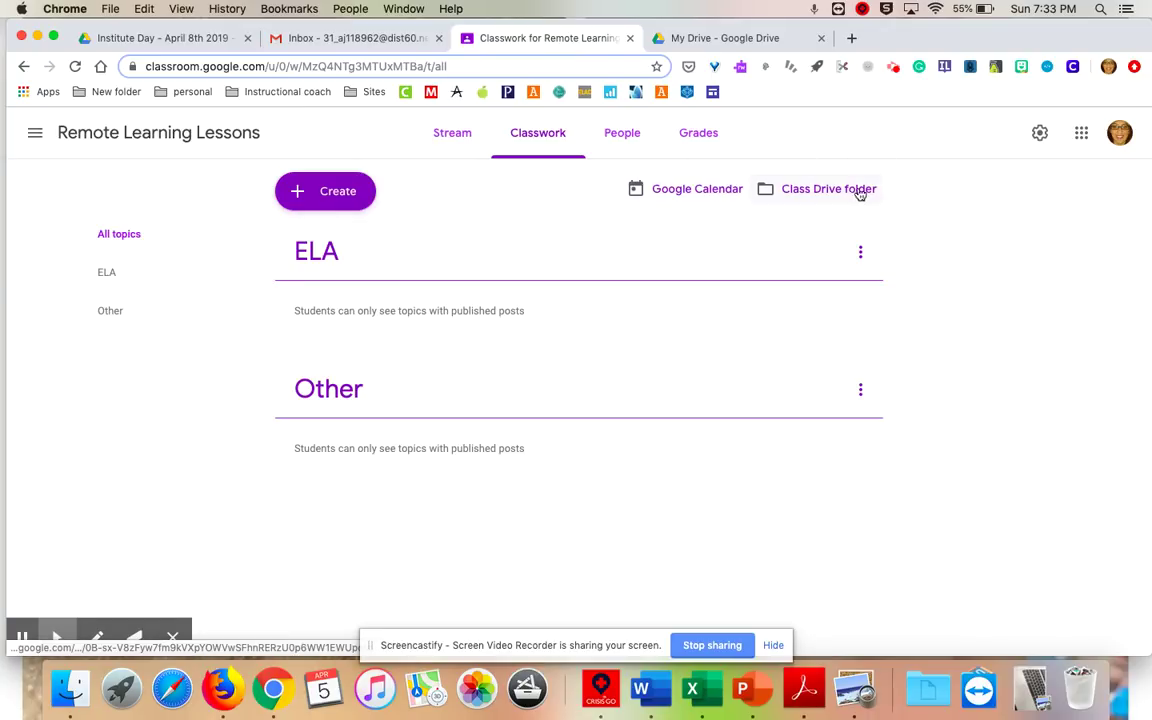
{"action": "left_click", "coordinate": [716, 187]}
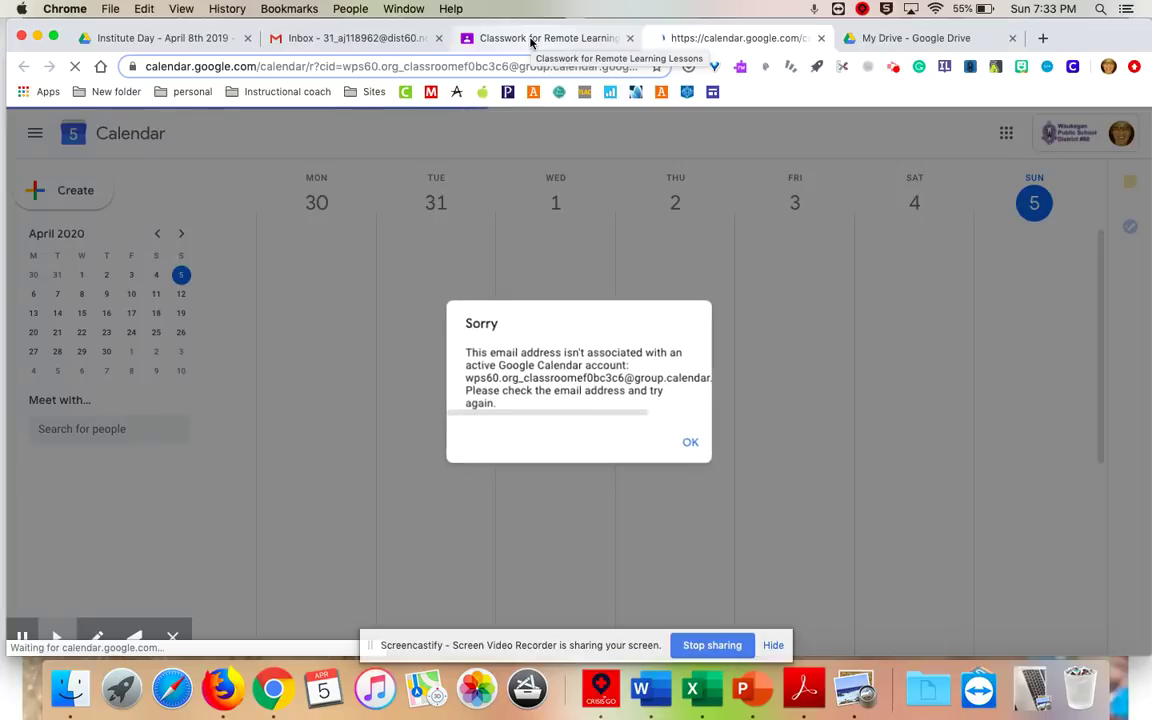
{"action": "left_click", "coordinate": [530, 41]}
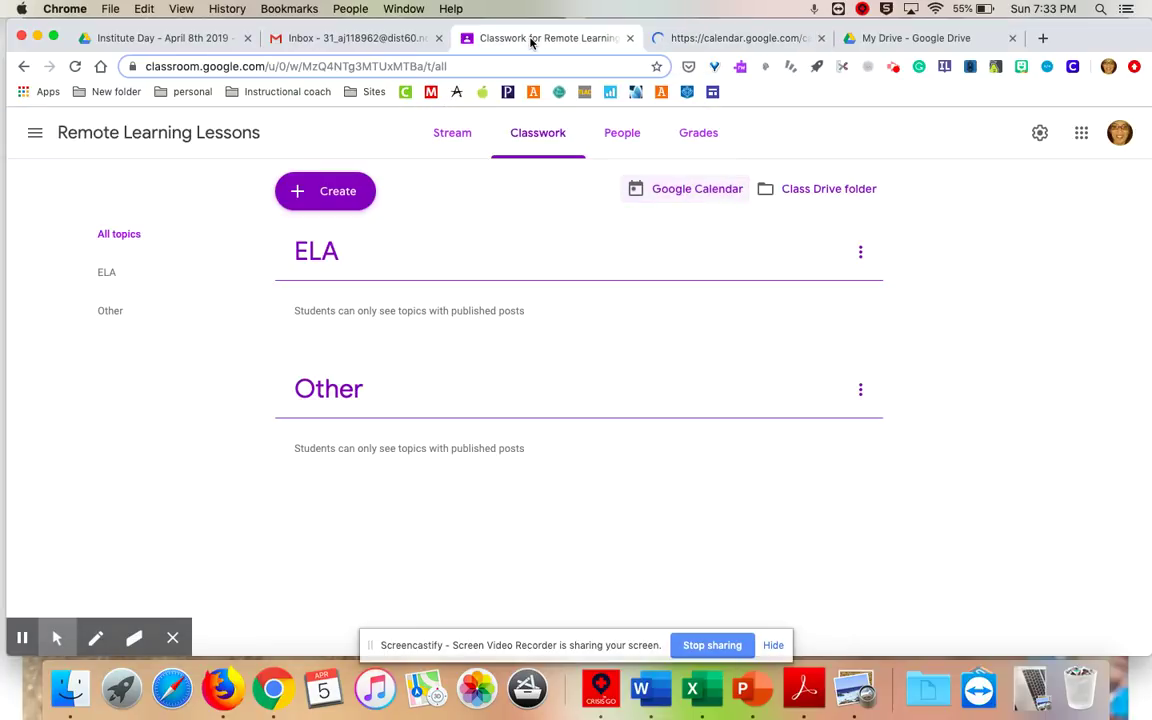
{"action": "left_click", "coordinate": [821, 38]}
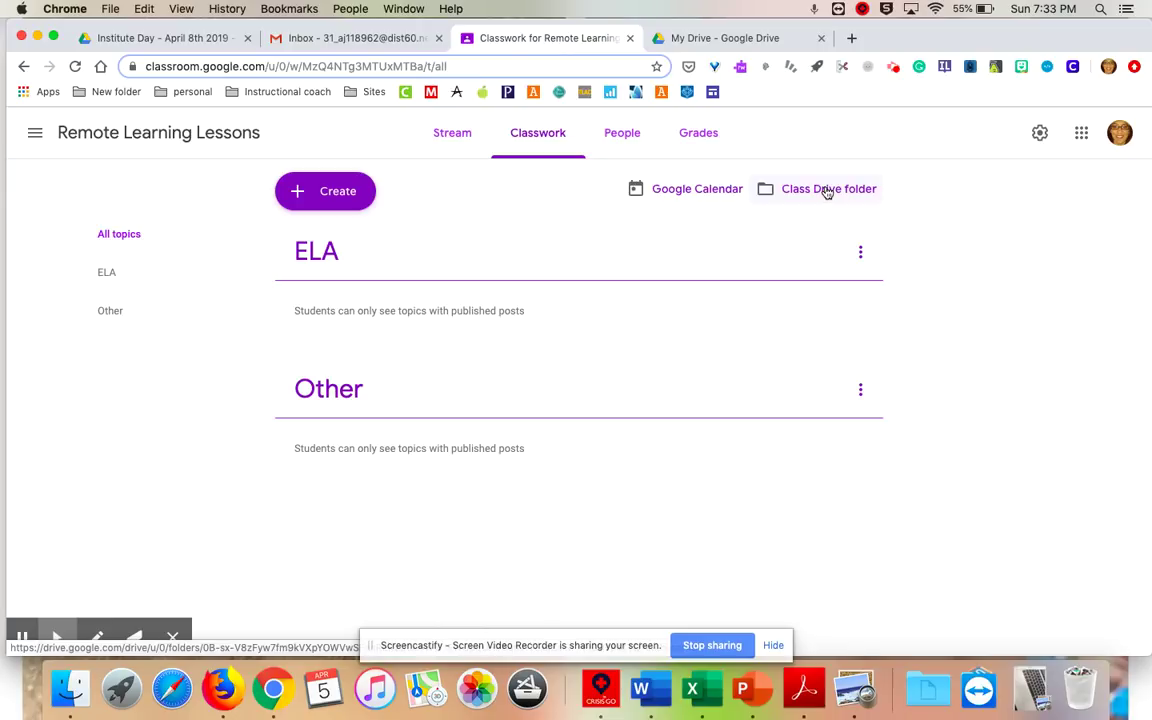
{"action": "left_click", "coordinate": [827, 192]}
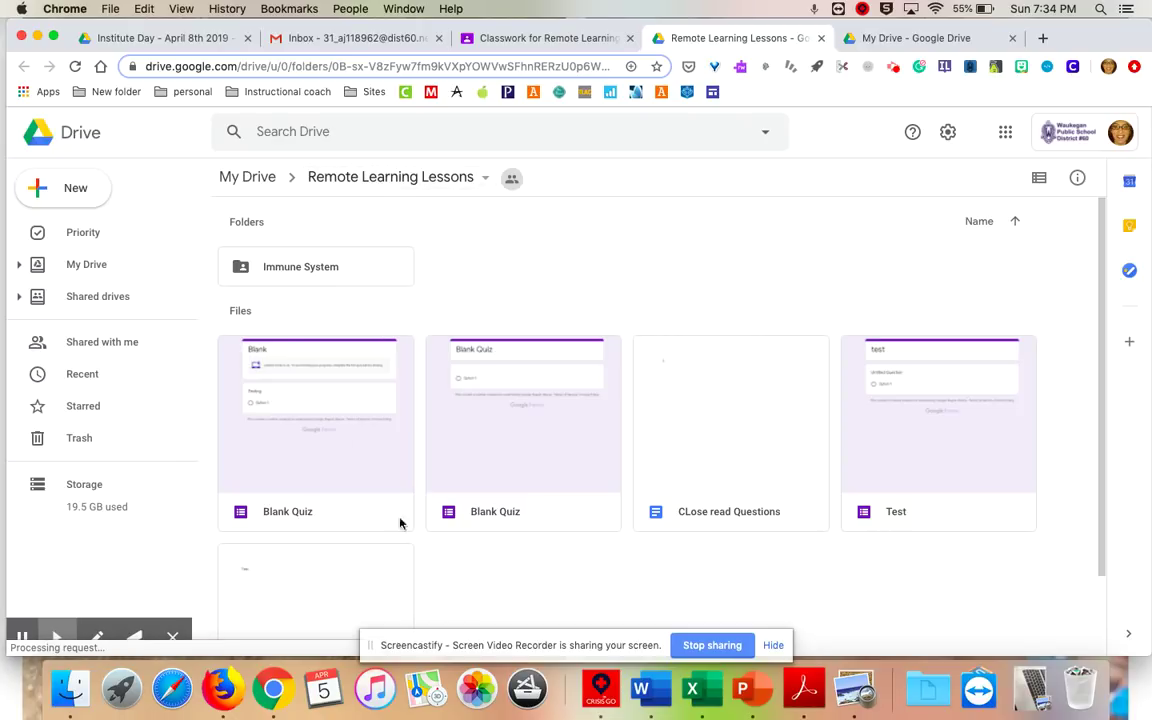
Browse up to My Drive, then return to the Classwork page.
{"action": "left_click", "coordinate": [252, 178]}
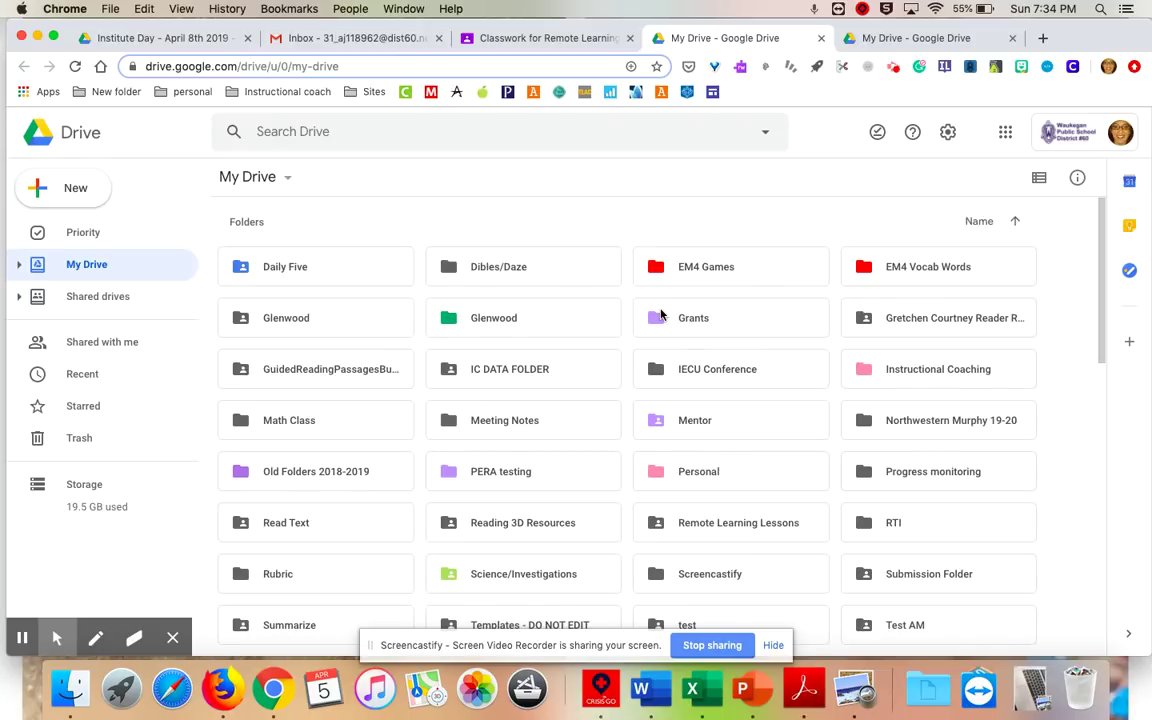
{"action": "scroll", "coordinate": [660, 314], "scroll_direction": "down", "scroll_amount": 3}
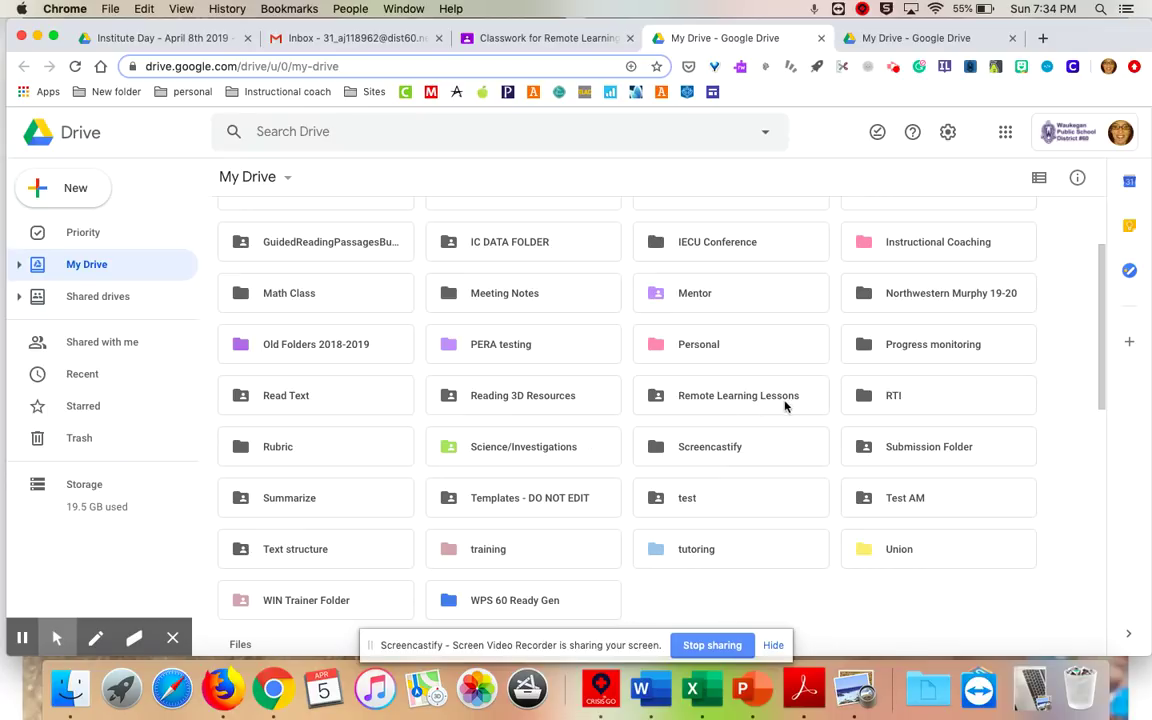
{"action": "left_click", "coordinate": [523, 38]}
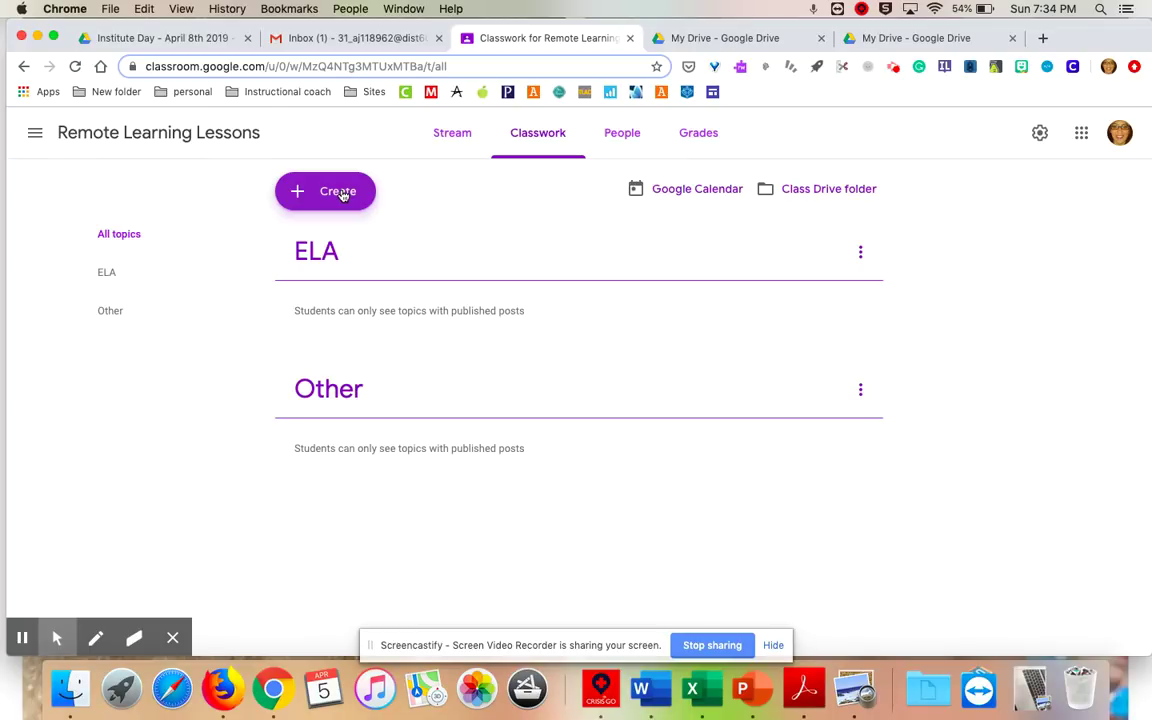
Create a new classwork topic named Math alongside ELA and Other.
{"action": "left_click", "coordinate": [343, 194]}
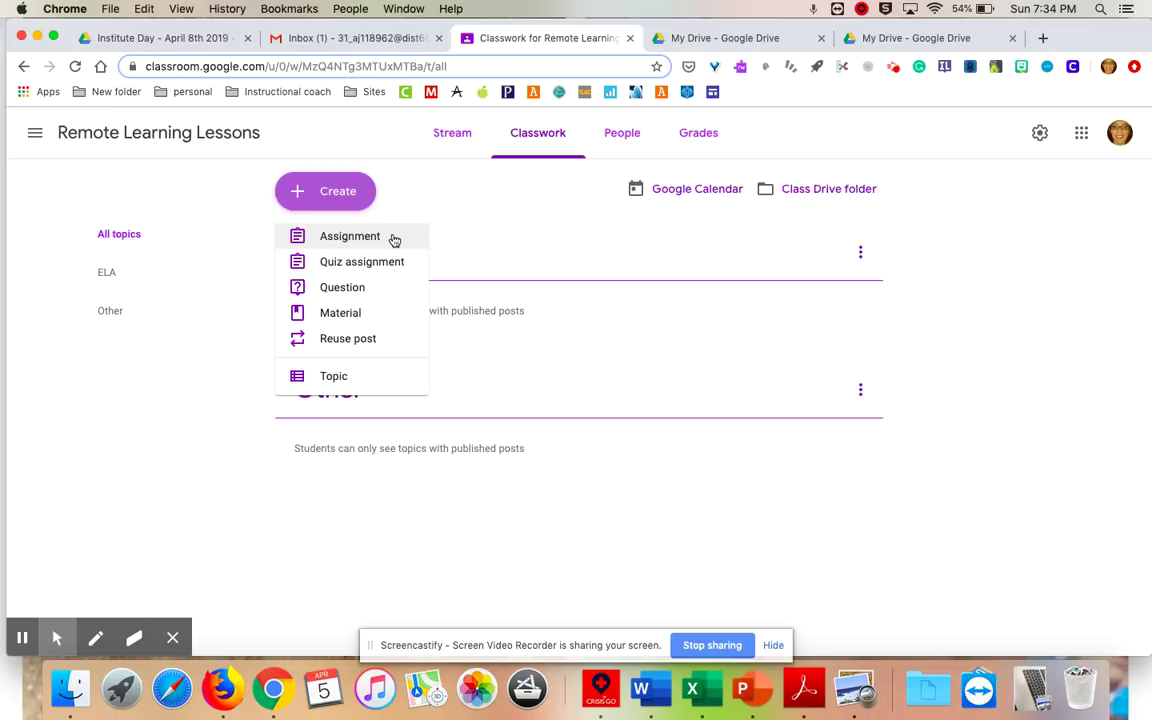
{"action": "left_click", "coordinate": [354, 378]}
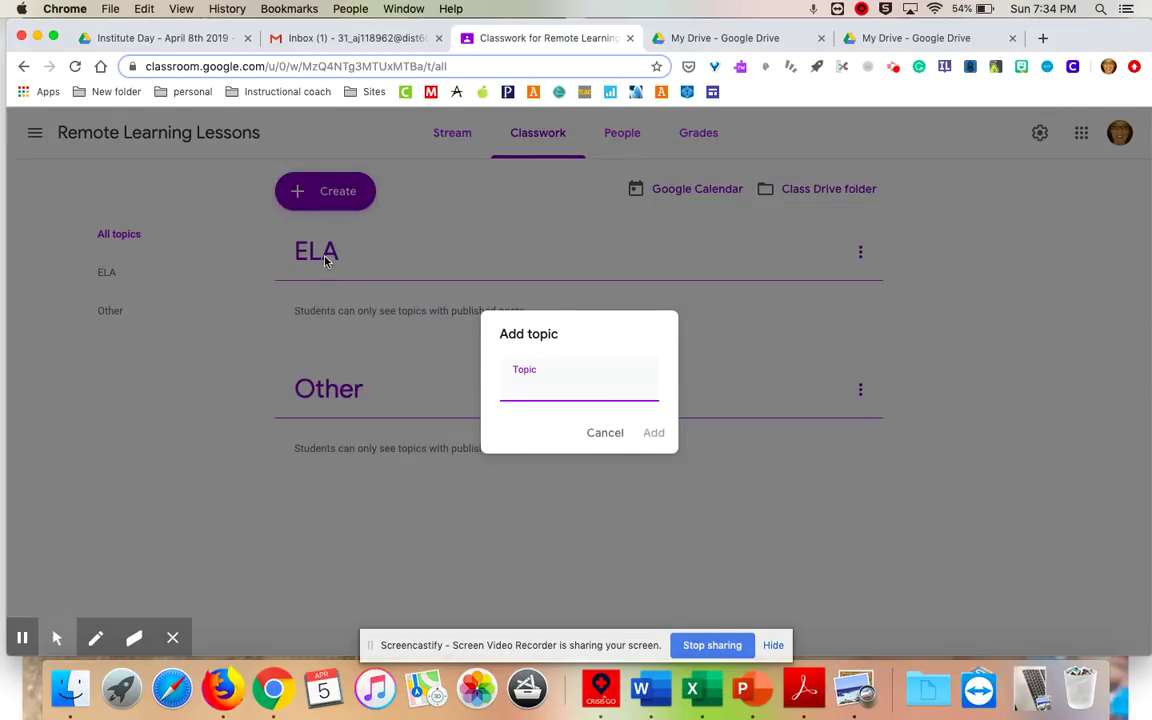
{"action": "type", "text": "Mt"}
{"action": "left_click", "coordinate": [654, 434]}
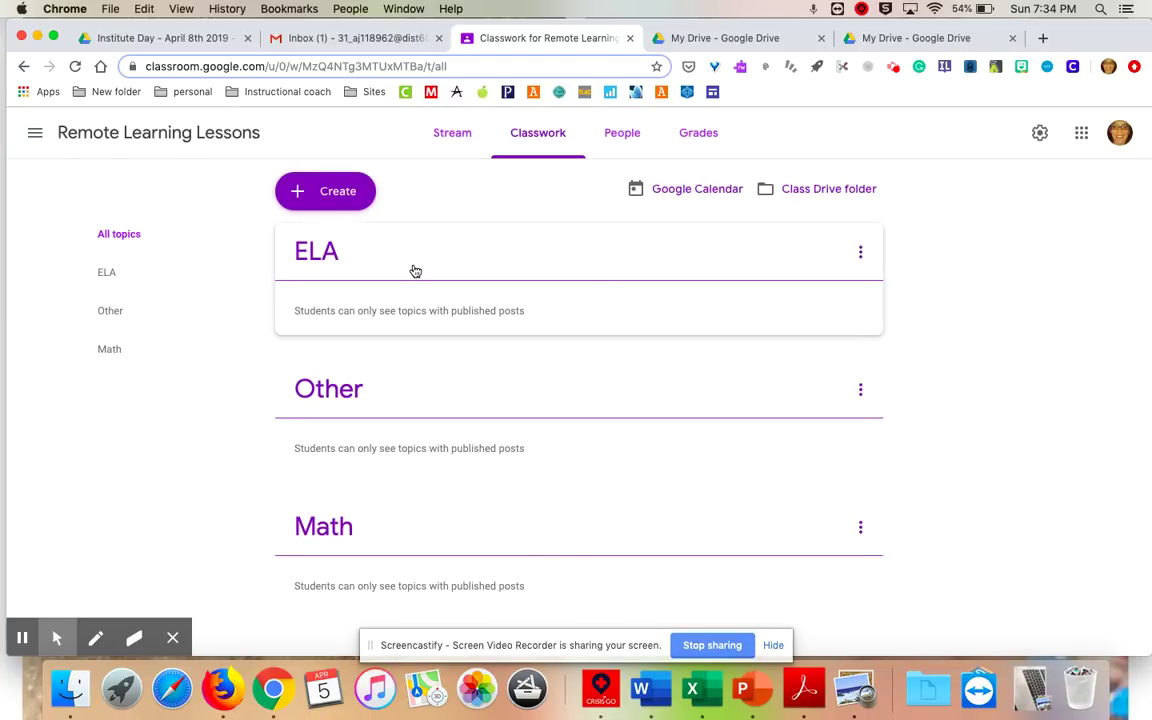
{"action": "left_click", "coordinate": [345, 190]}
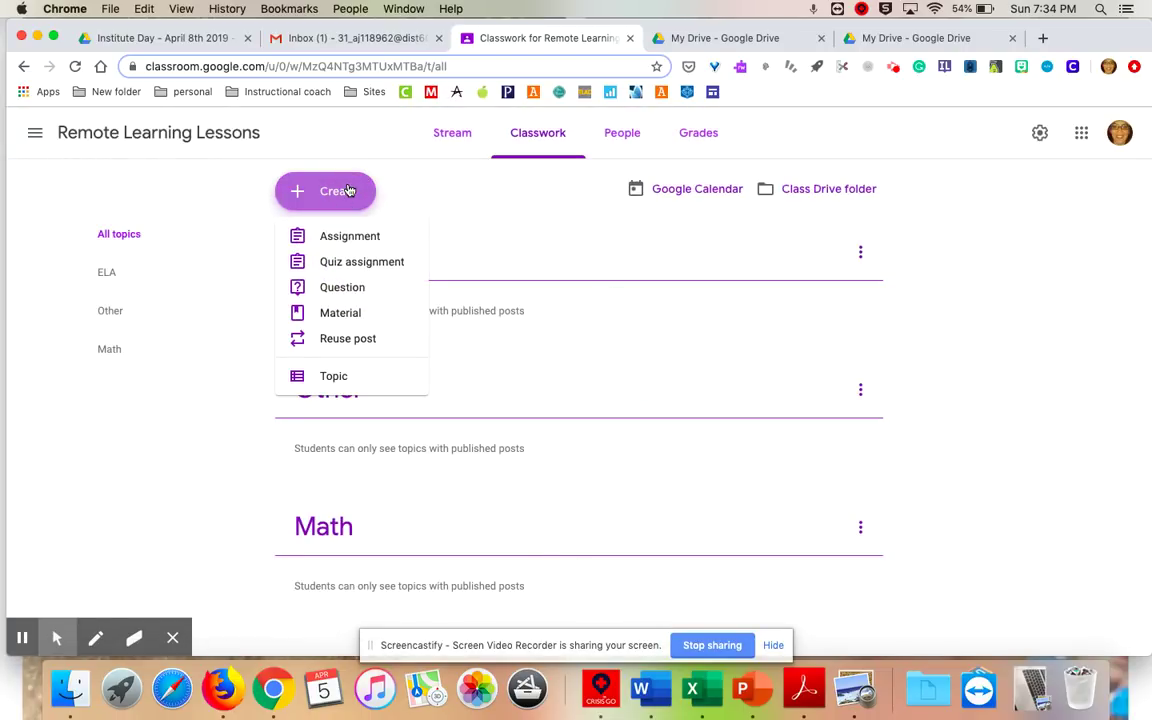
{"action": "left_click", "coordinate": [355, 341]}
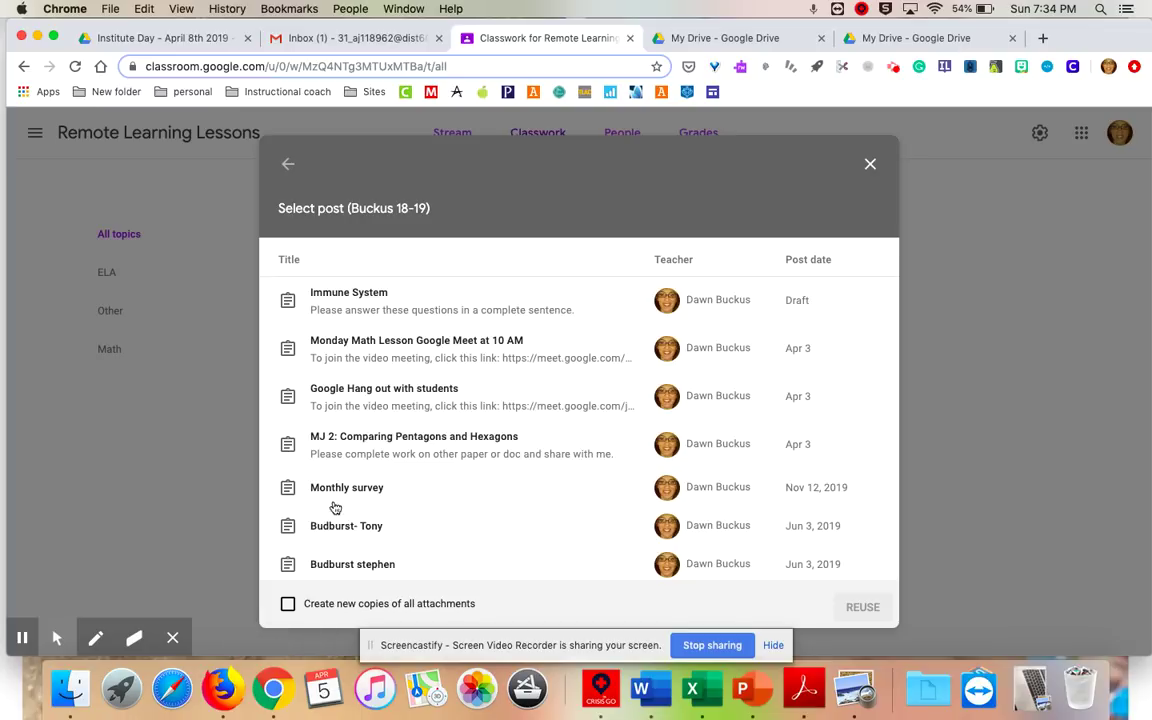
Reuse 'MJ 2: Comparing Pentagons and Hexagons' and assign it under the Math topic.
{"action": "left_click", "coordinate": [362, 438]}
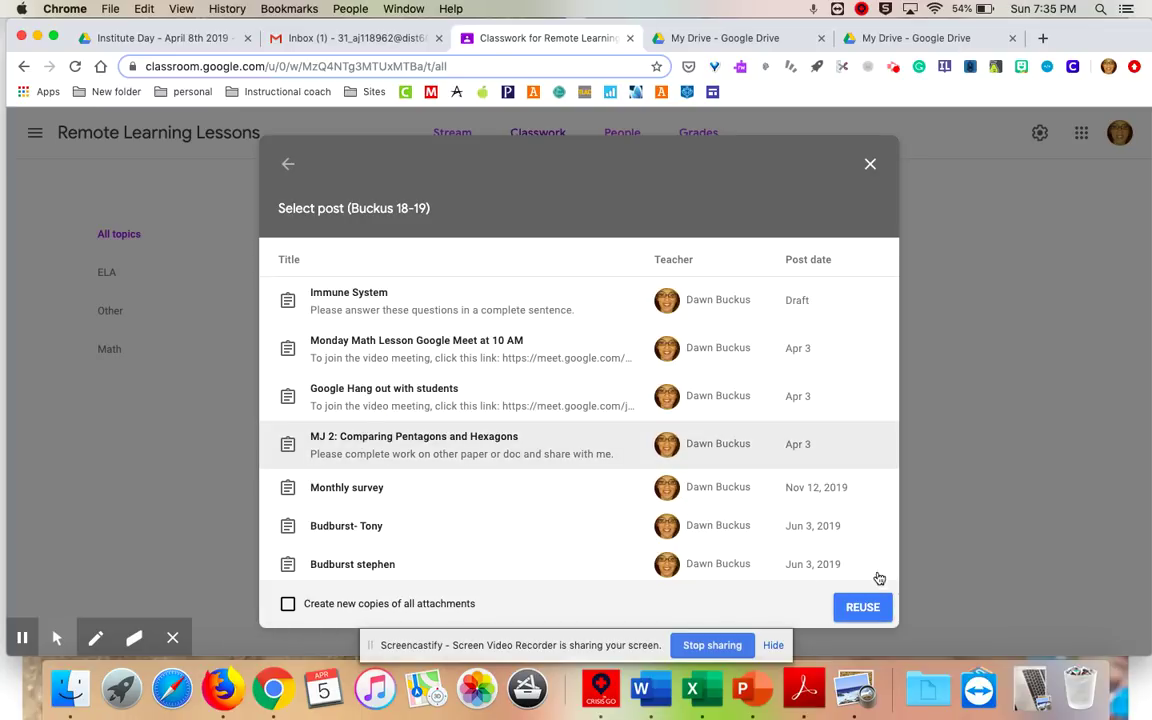
{"action": "left_click", "coordinate": [863, 607]}
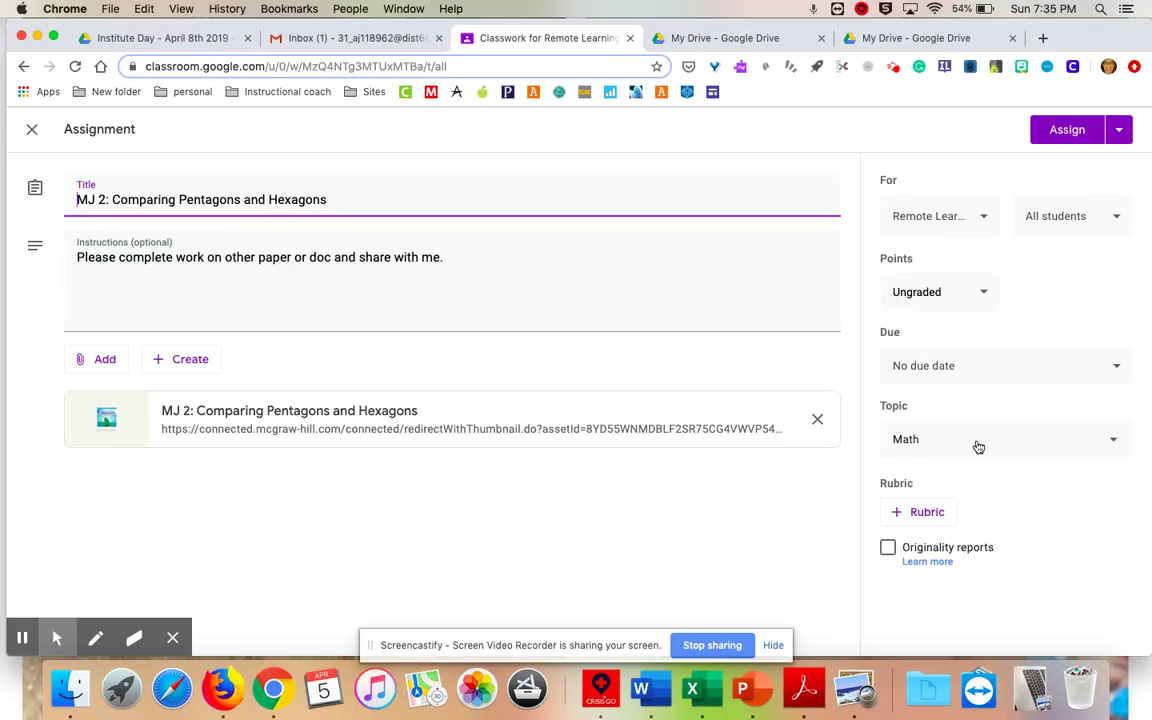
{"action": "left_click", "coordinate": [1063, 132]}
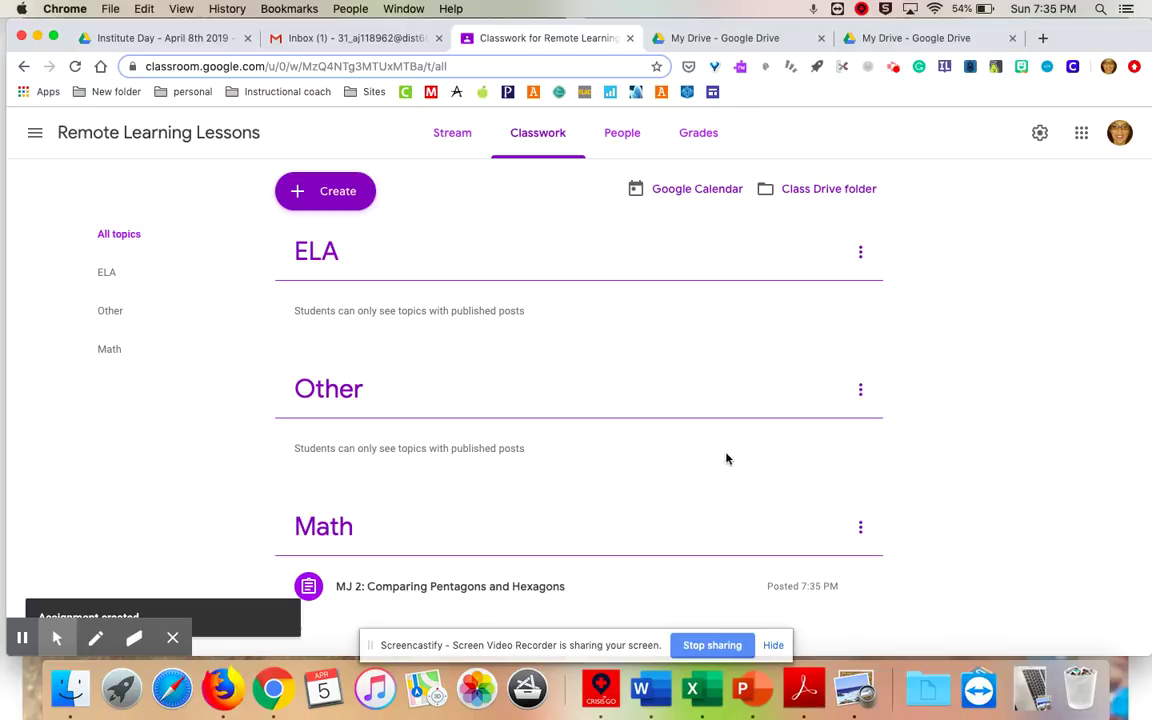
Create a material titled 'Dreambox' with description '20 minutes a day on Dreambox please'.
{"action": "left_click", "coordinate": [354, 189]}
{"action": "left_click", "coordinate": [357, 316]}
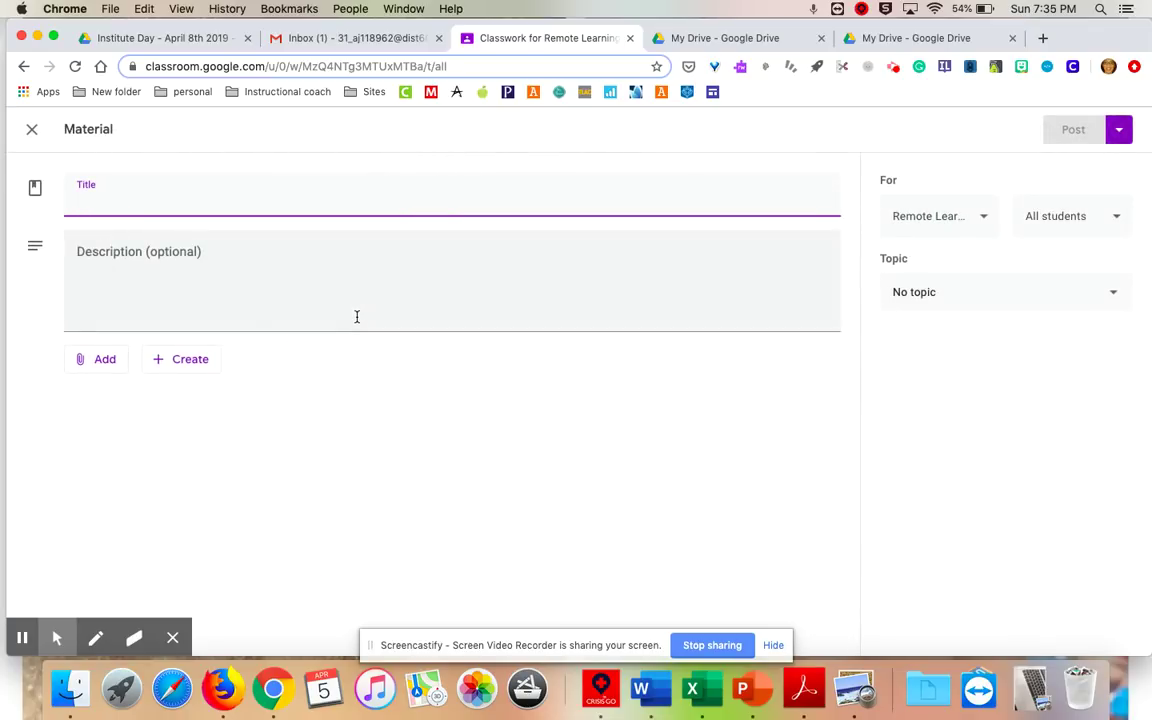
{"action": "type", "text": "Dream"}
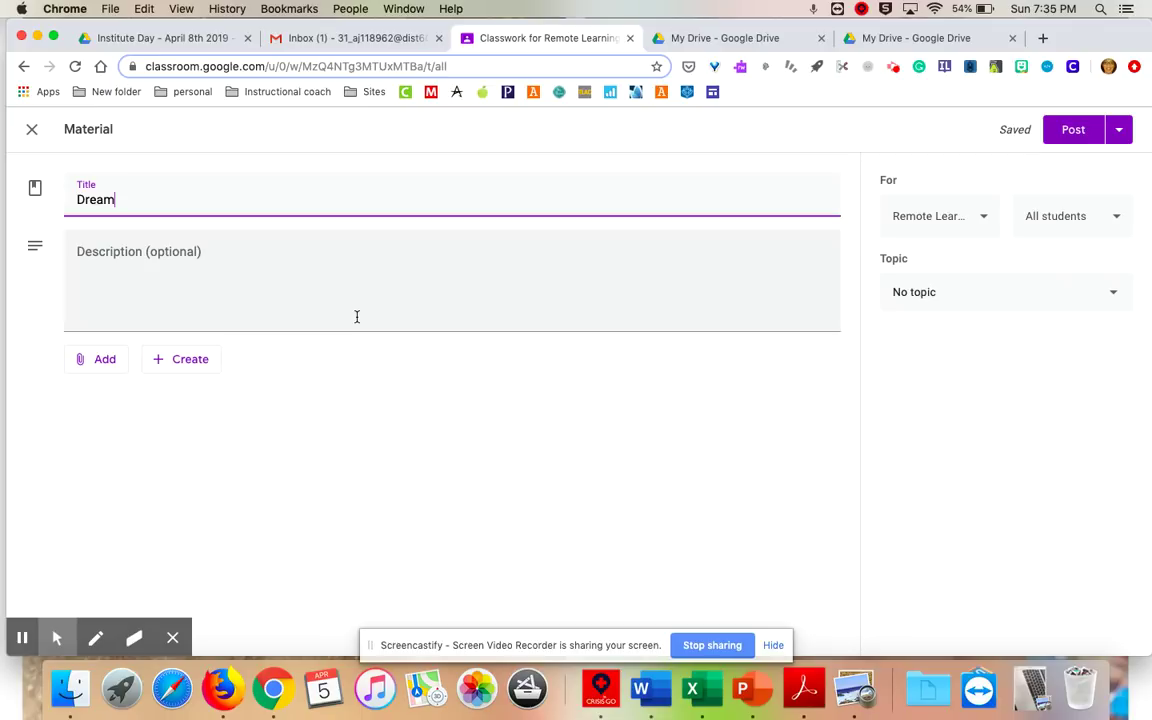
{"action": "type", "text": "box"}
{"action": "left_click", "coordinate": [221, 276]}
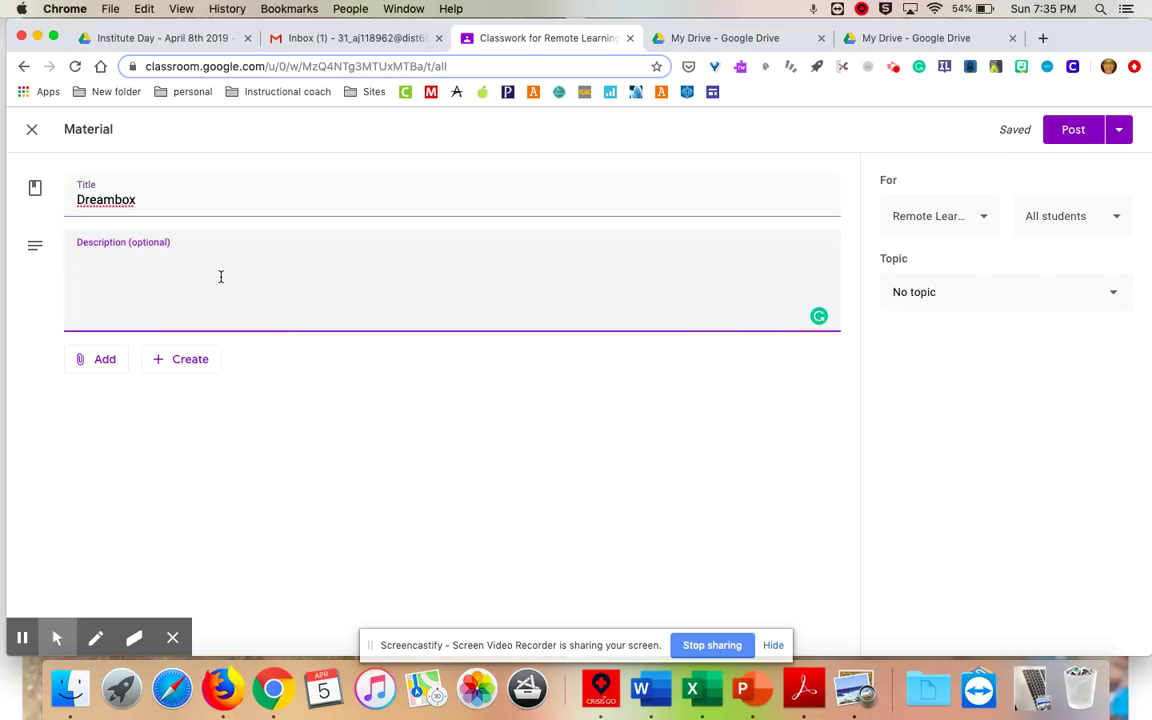
{"action": "type", "text": "@"}
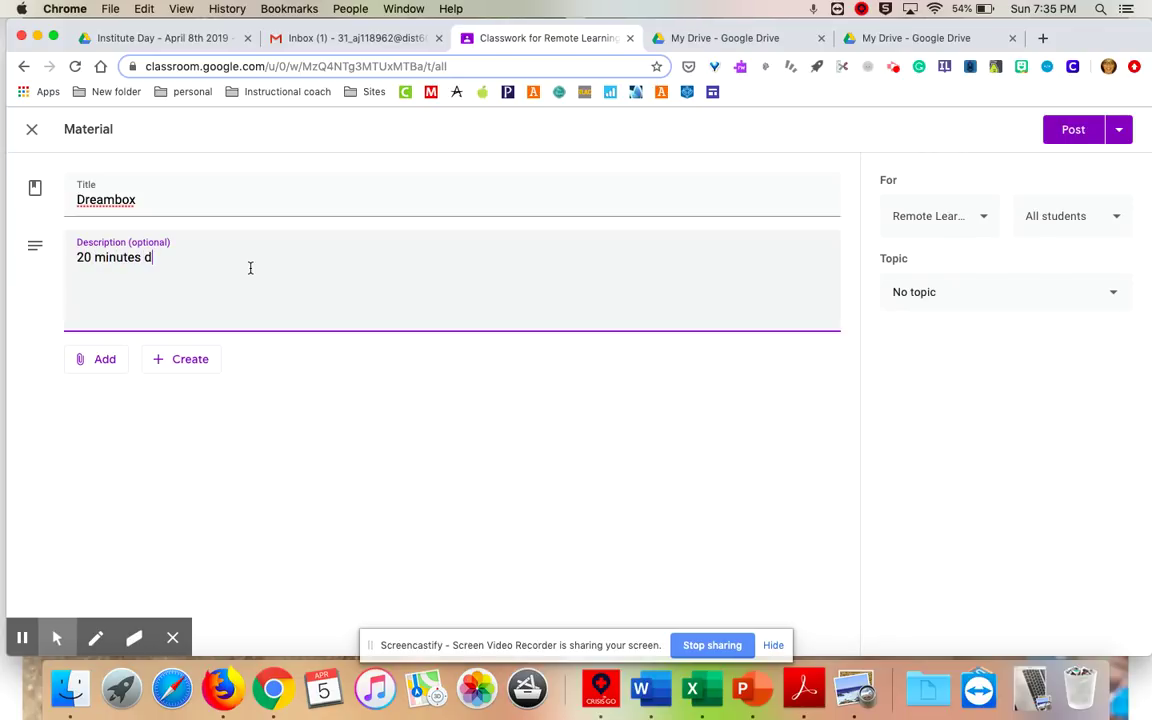
{"action": "type", "text": "day on Dreambox please"}
Post the Dreambox material without a link or topic.
{"action": "left_click", "coordinate": [110, 362]}
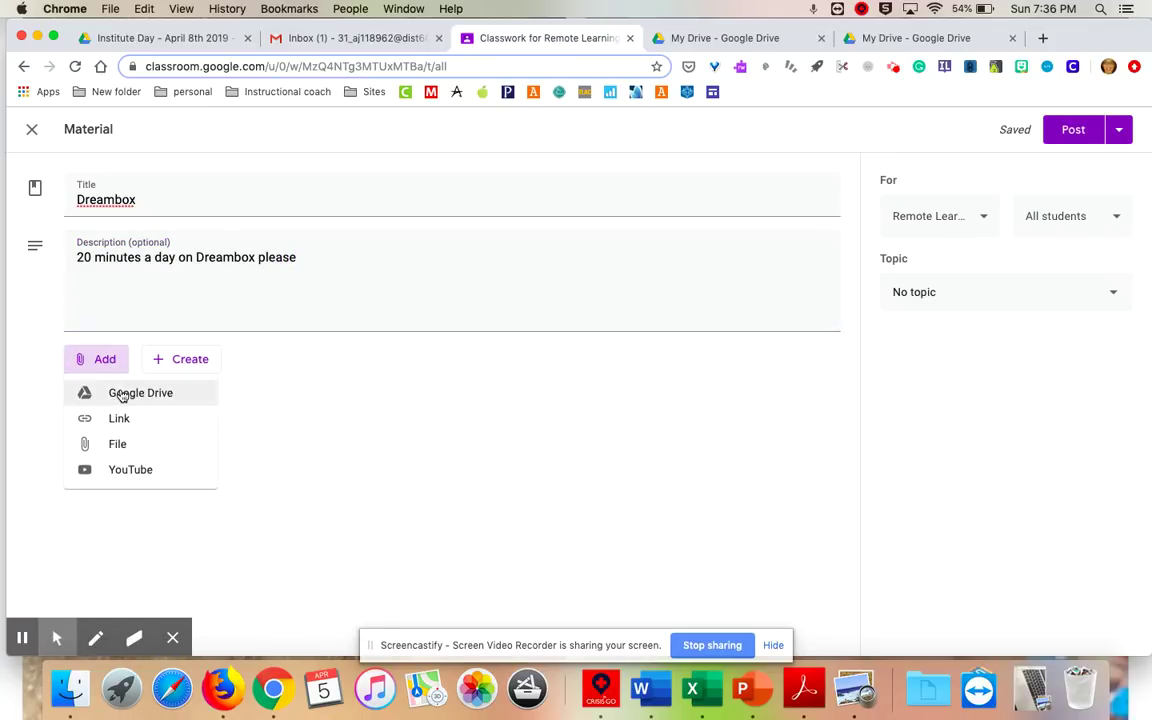
{"action": "left_click", "coordinate": [117, 428]}
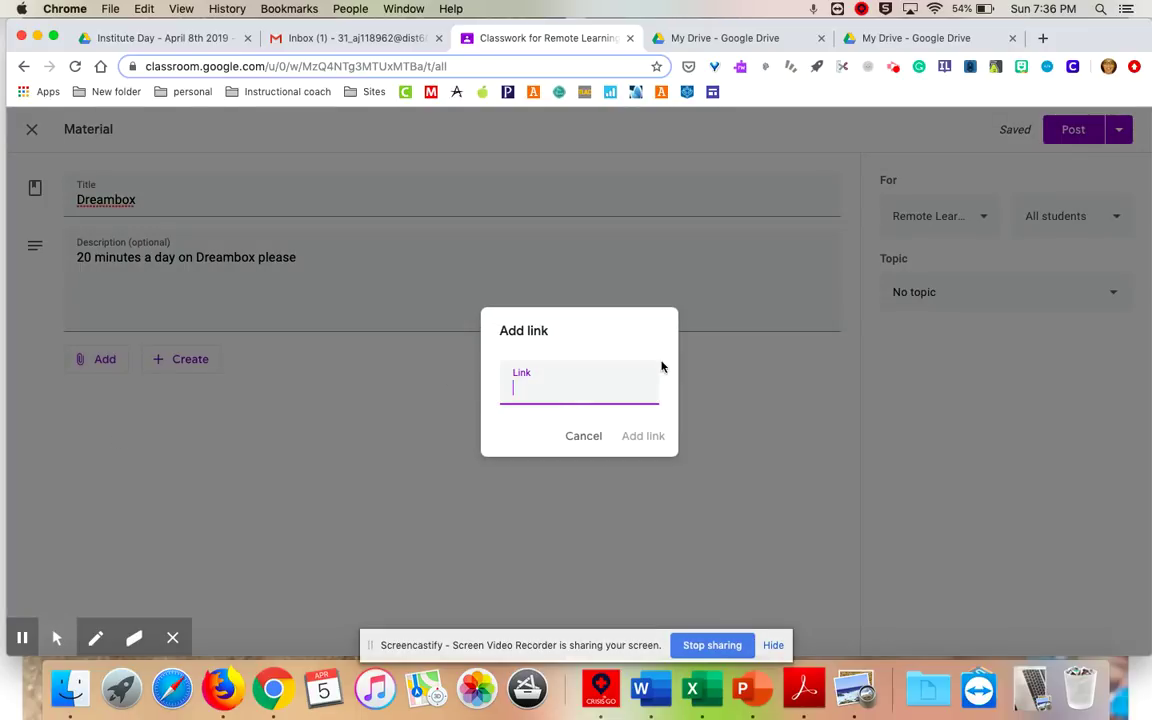
{"action": "left_click", "coordinate": [583, 438]}
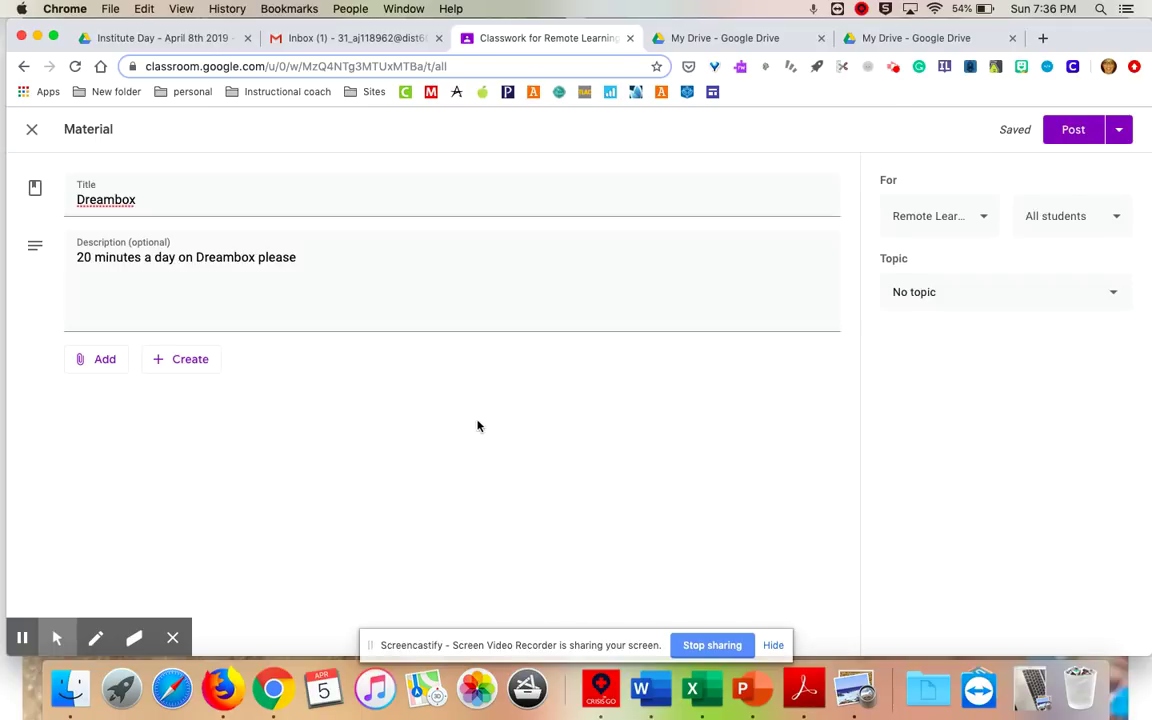
{"action": "left_click", "coordinate": [952, 293]}
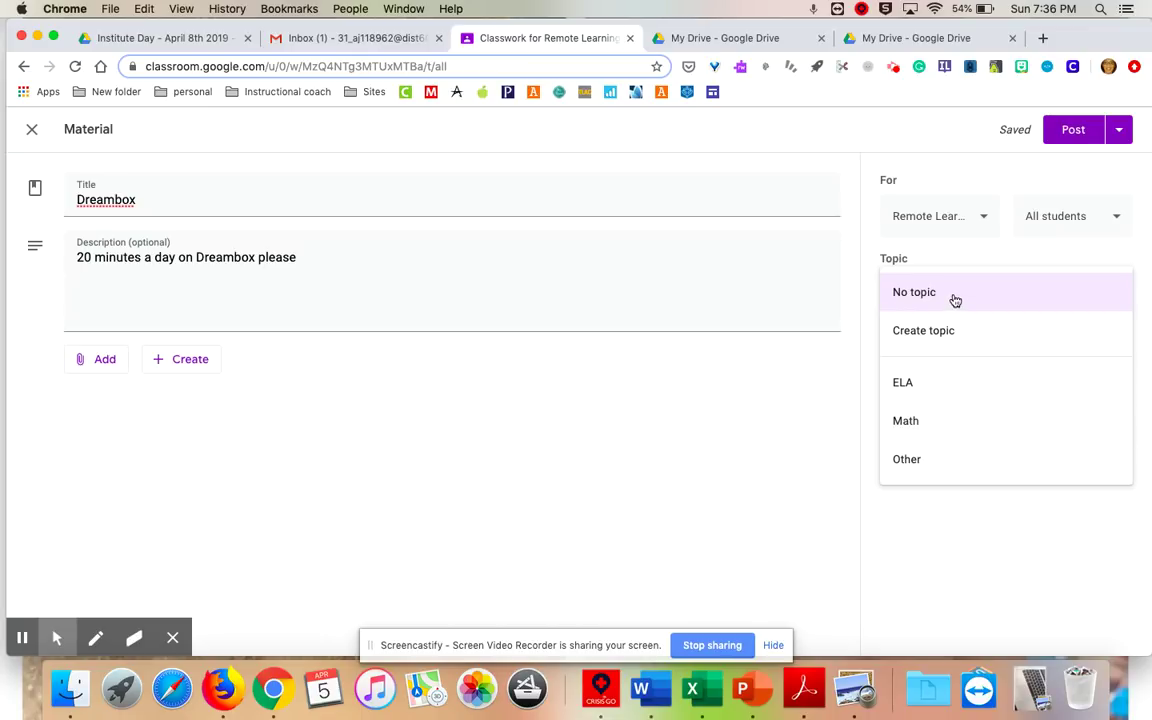
{"action": "left_click", "coordinate": [1067, 129]}
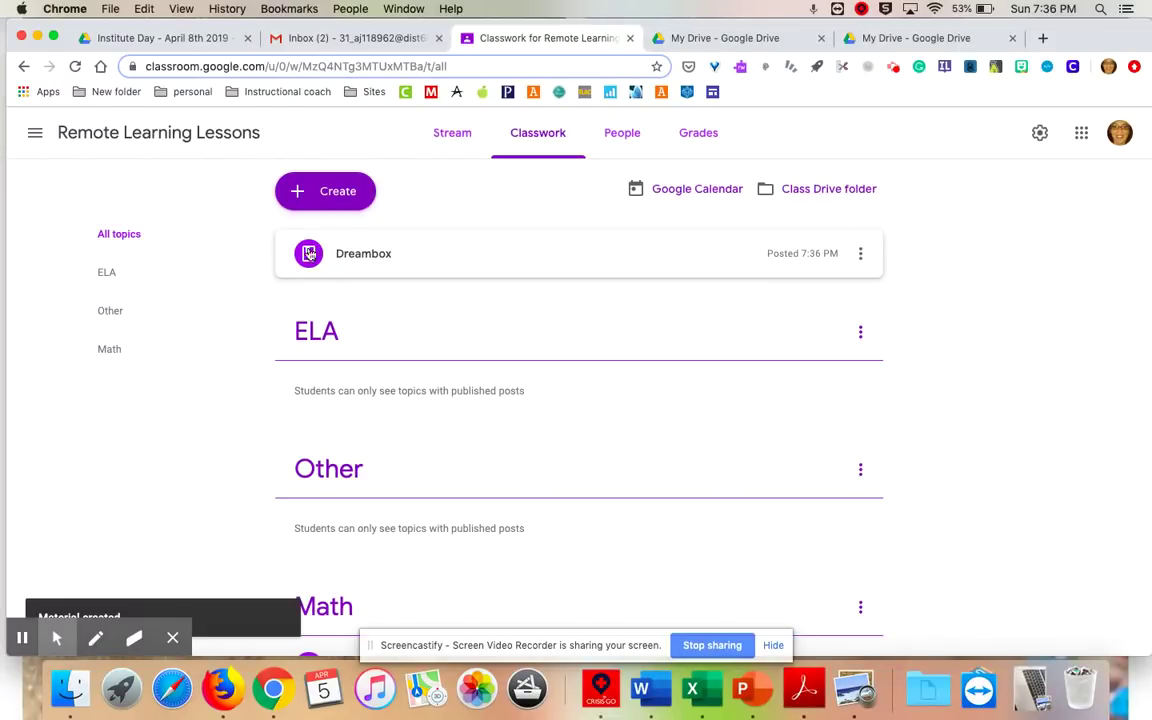
Start a new question, trying Multiple choice before settling on Short answer.
{"action": "left_click", "coordinate": [317, 190]}
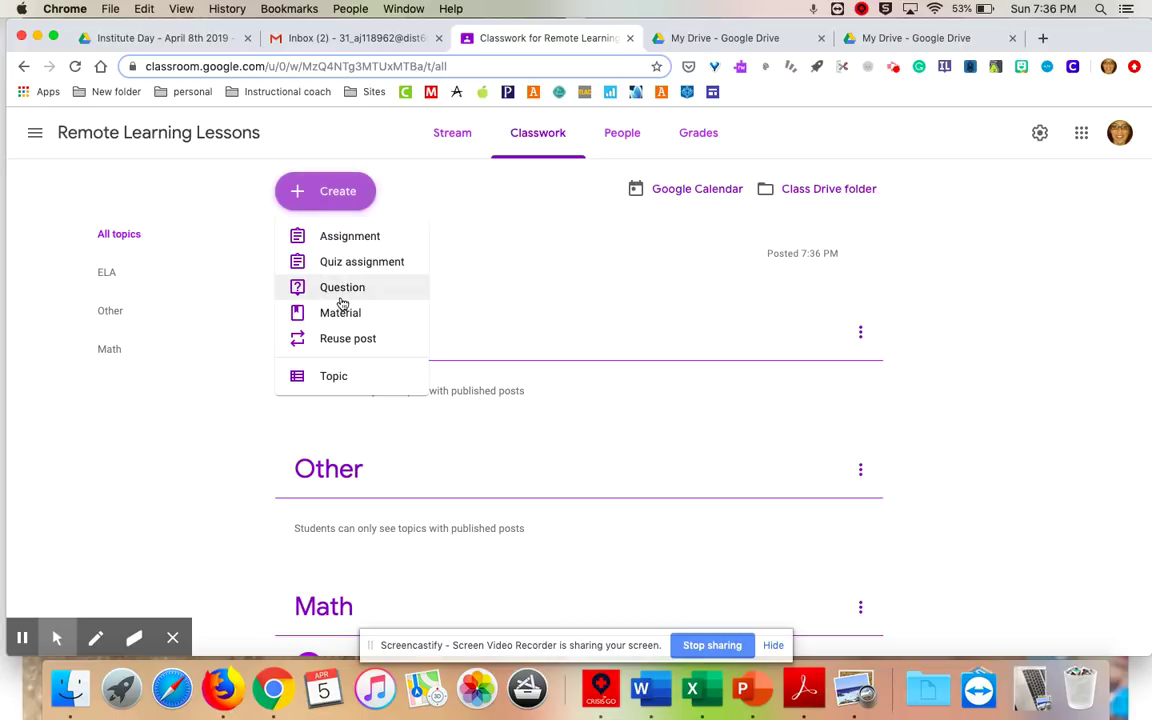
{"action": "left_click", "coordinate": [348, 296]}
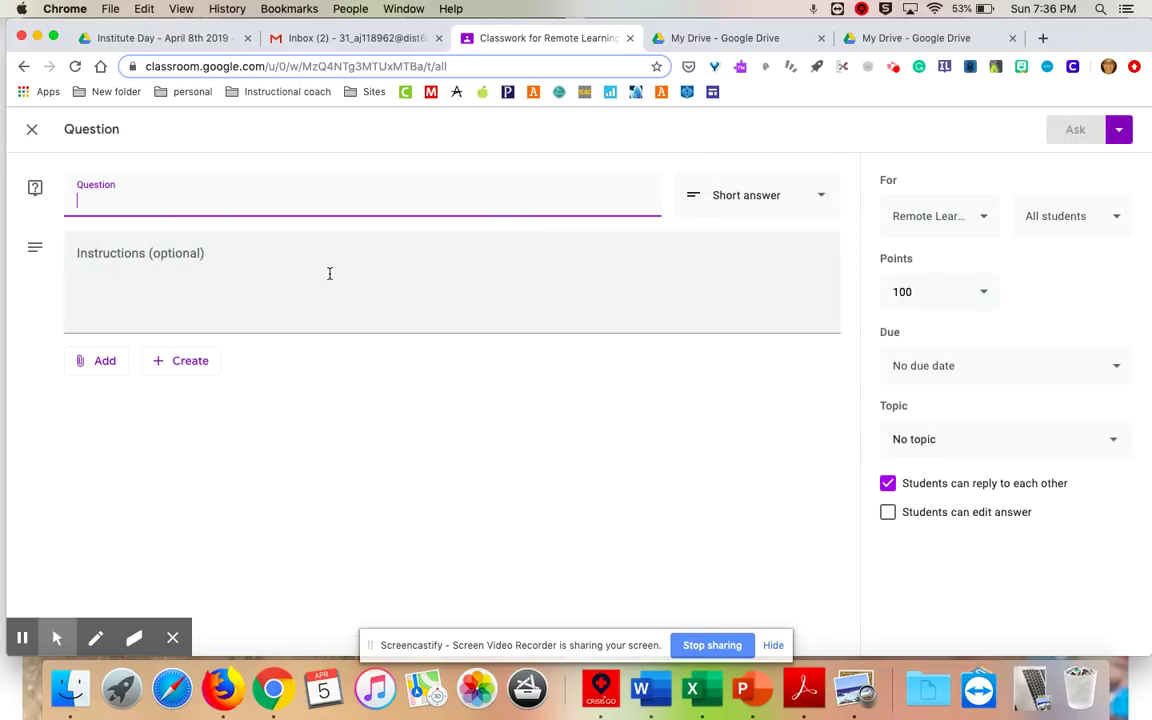
{"action": "left_click", "coordinate": [260, 272]}
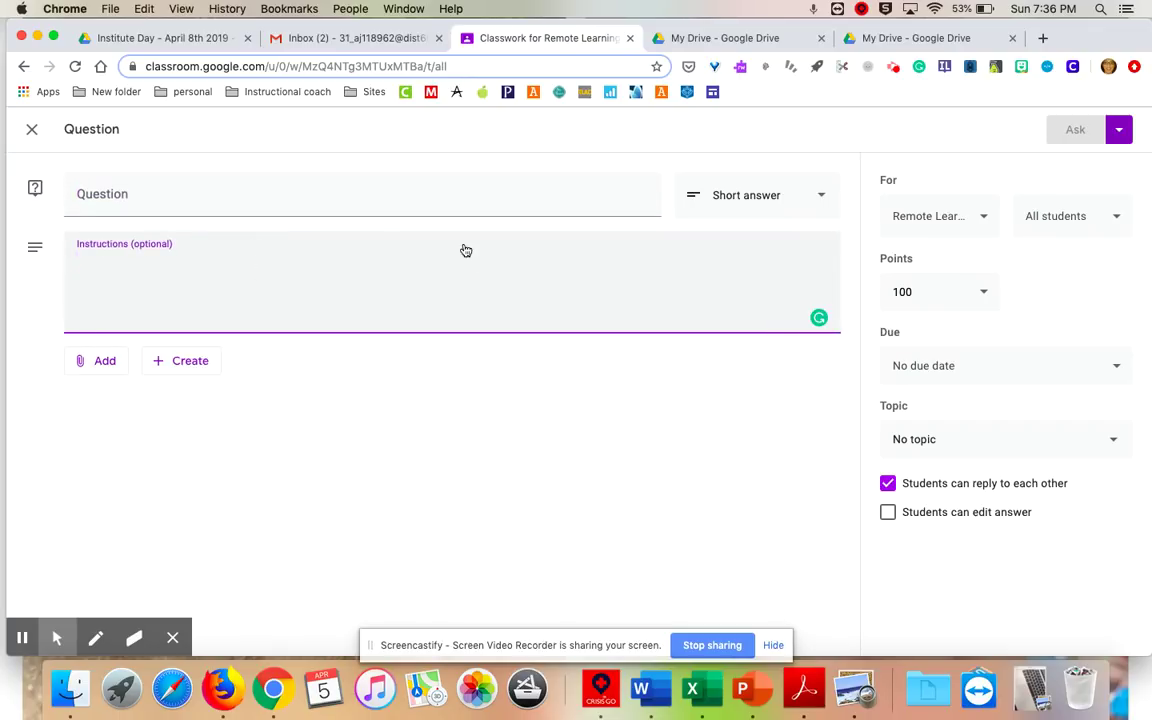
{"action": "left_click", "coordinate": [753, 194]}
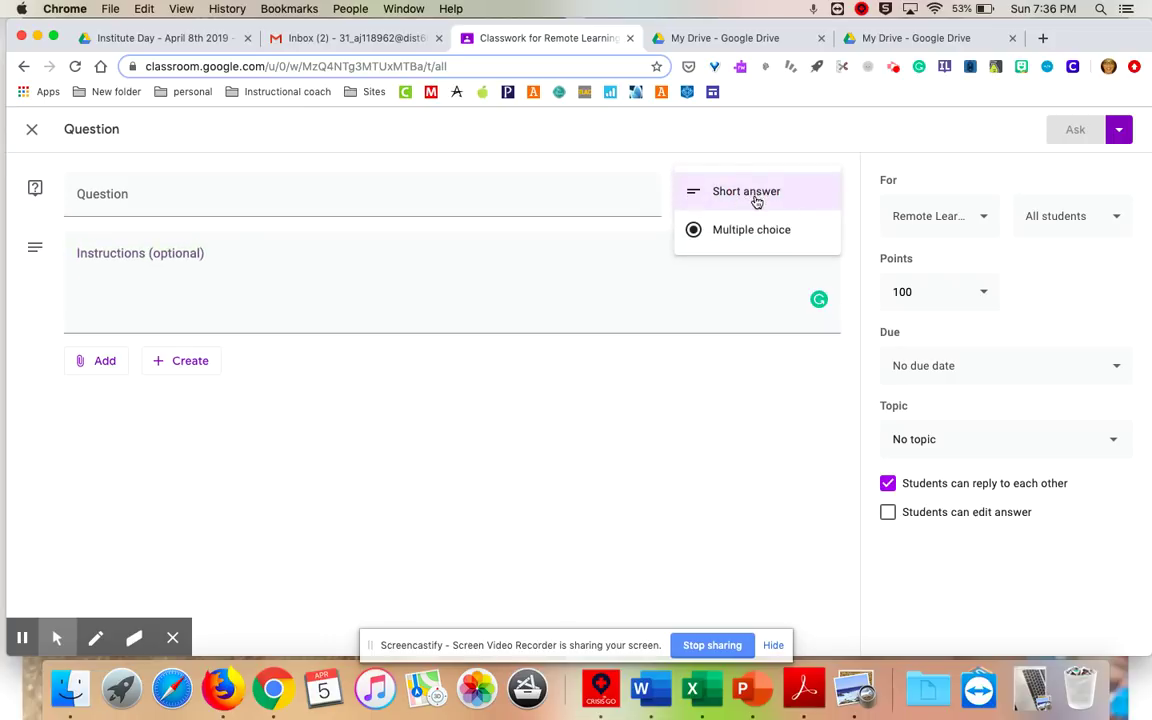
{"action": "left_click", "coordinate": [760, 229]}
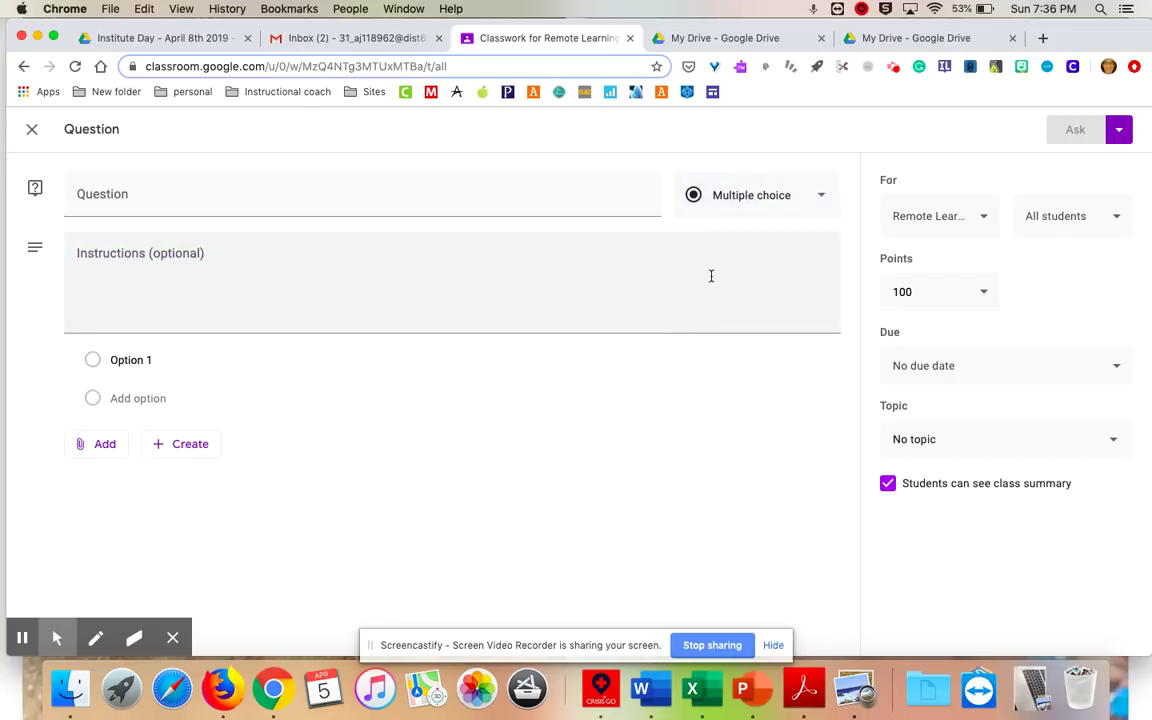
{"action": "left_click", "coordinate": [748, 196]}
{"action": "left_click", "coordinate": [746, 160]}
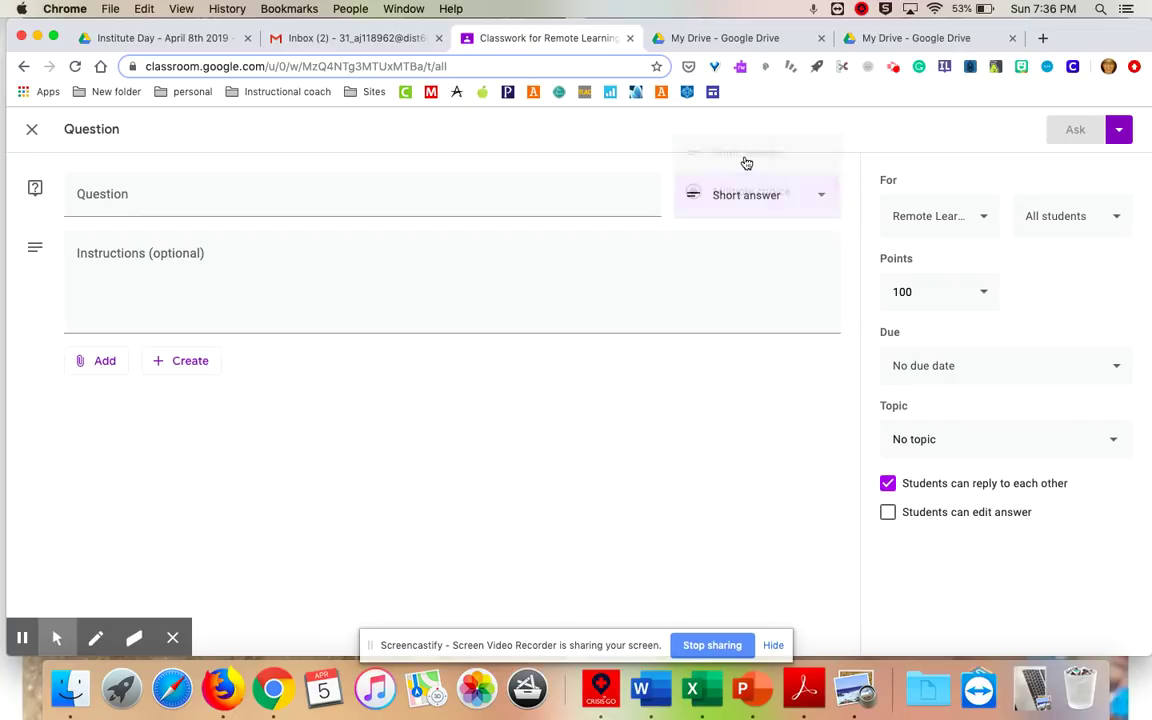
Look over the Add and Create attachment menus without attaching anything.
{"action": "left_click", "coordinate": [103, 360]}
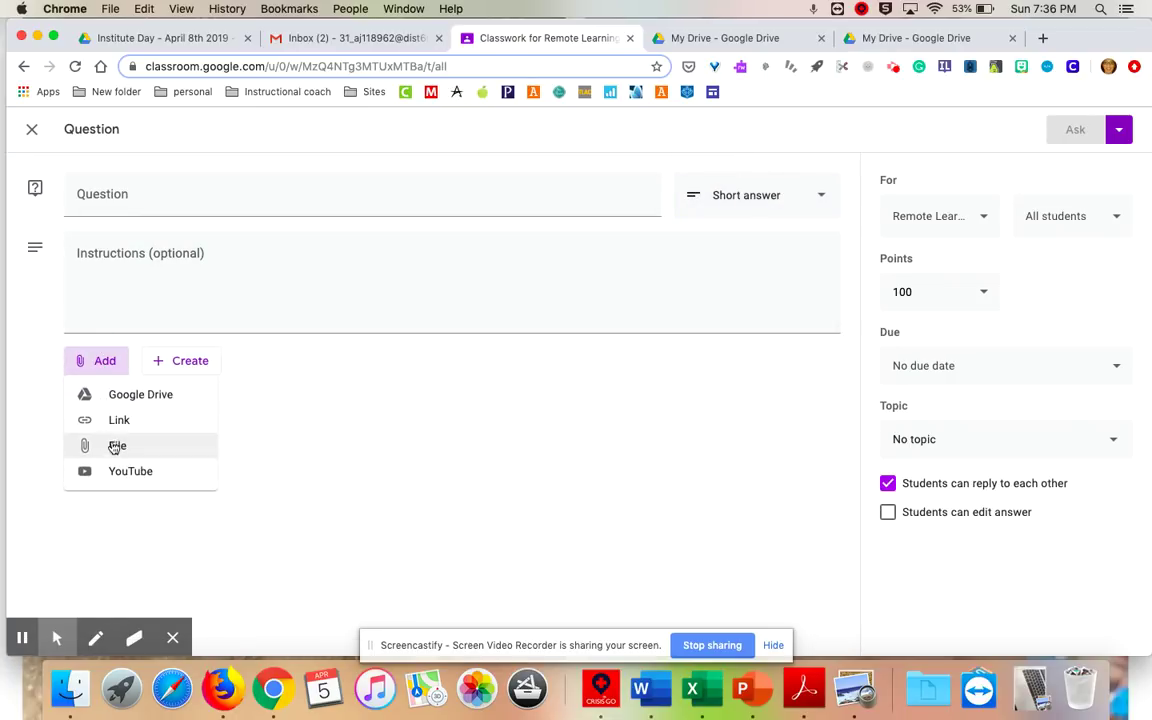
{"action": "left_click", "coordinate": [174, 361]}
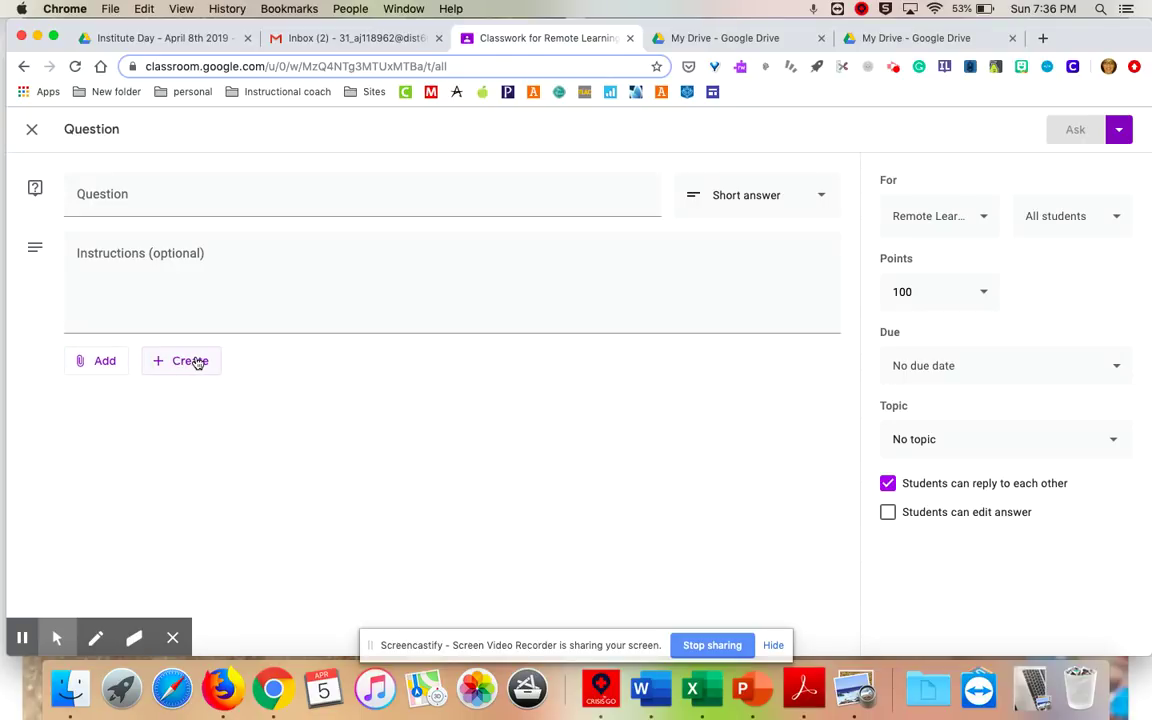
{"action": "left_click", "coordinate": [178, 361]}
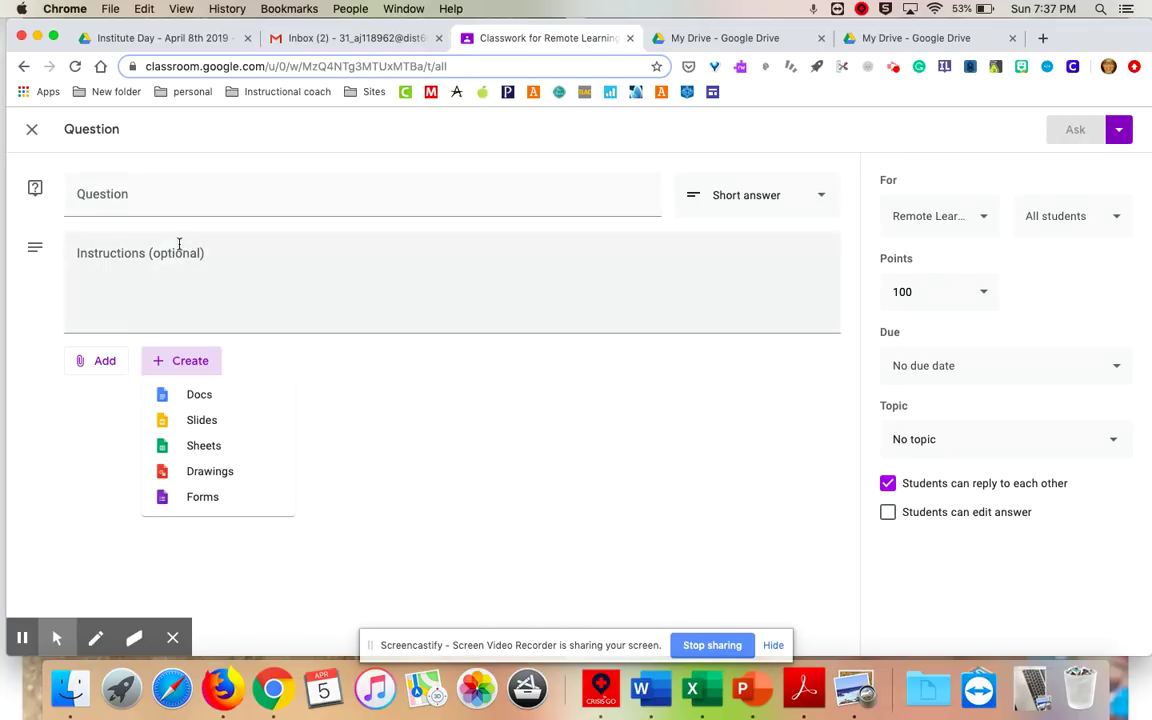
{"action": "left_click", "coordinate": [362, 371]}
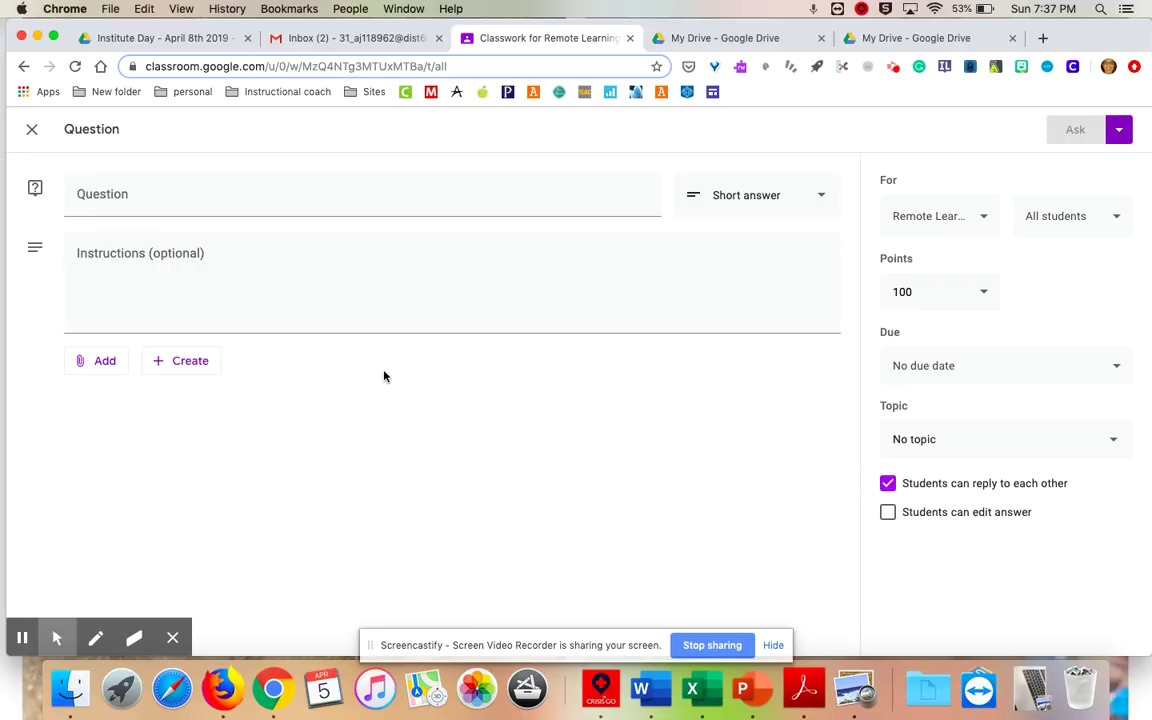
{"action": "left_click", "coordinate": [959, 288]}
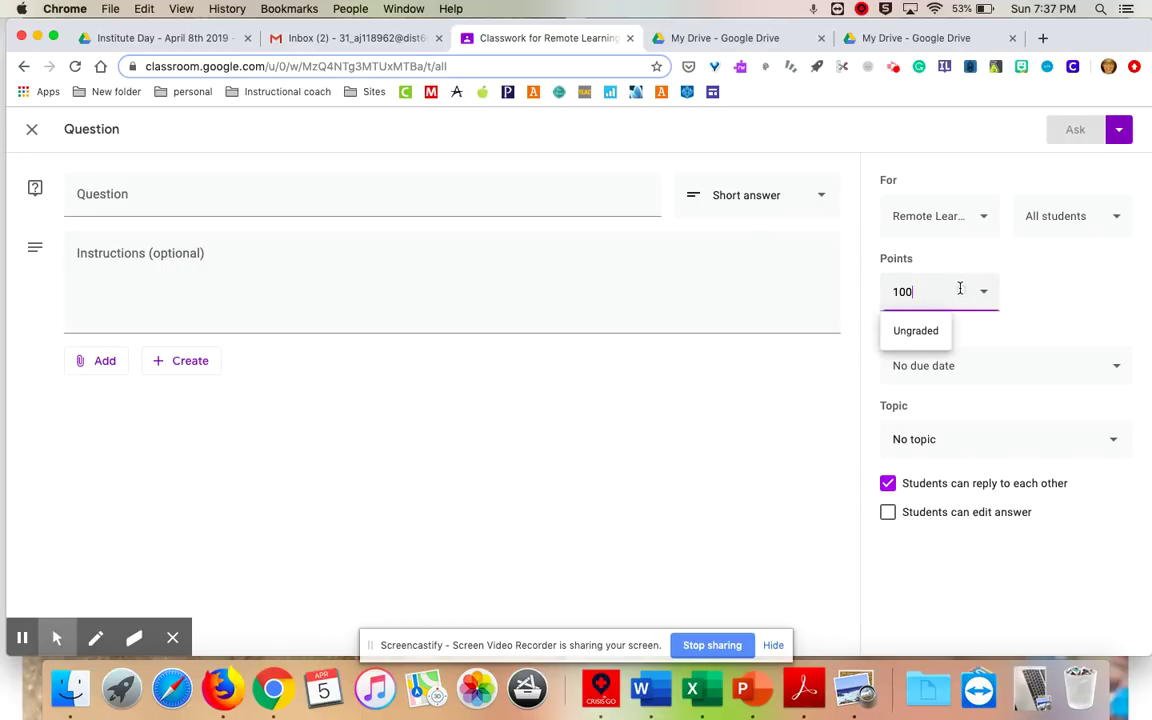
Set the question's points value to 4.
{"action": "left_click", "coordinate": [968, 216]}
{"action": "left_click", "coordinate": [968, 216]}
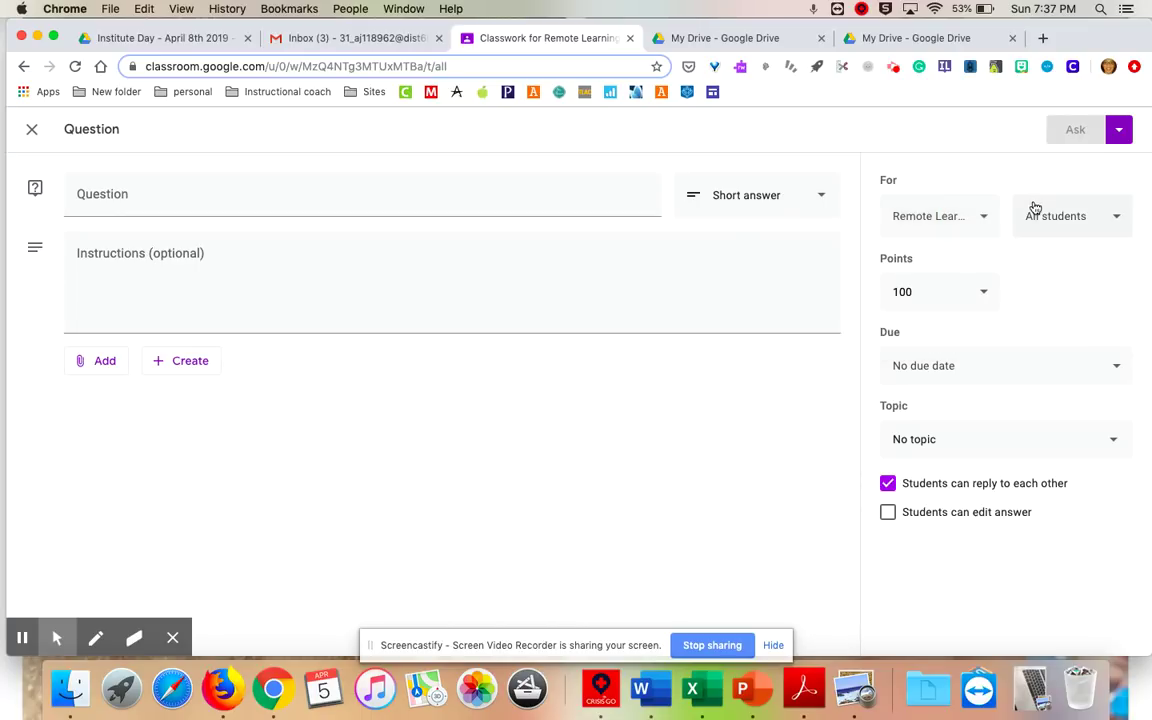
{"action": "left_click", "coordinate": [947, 290]}
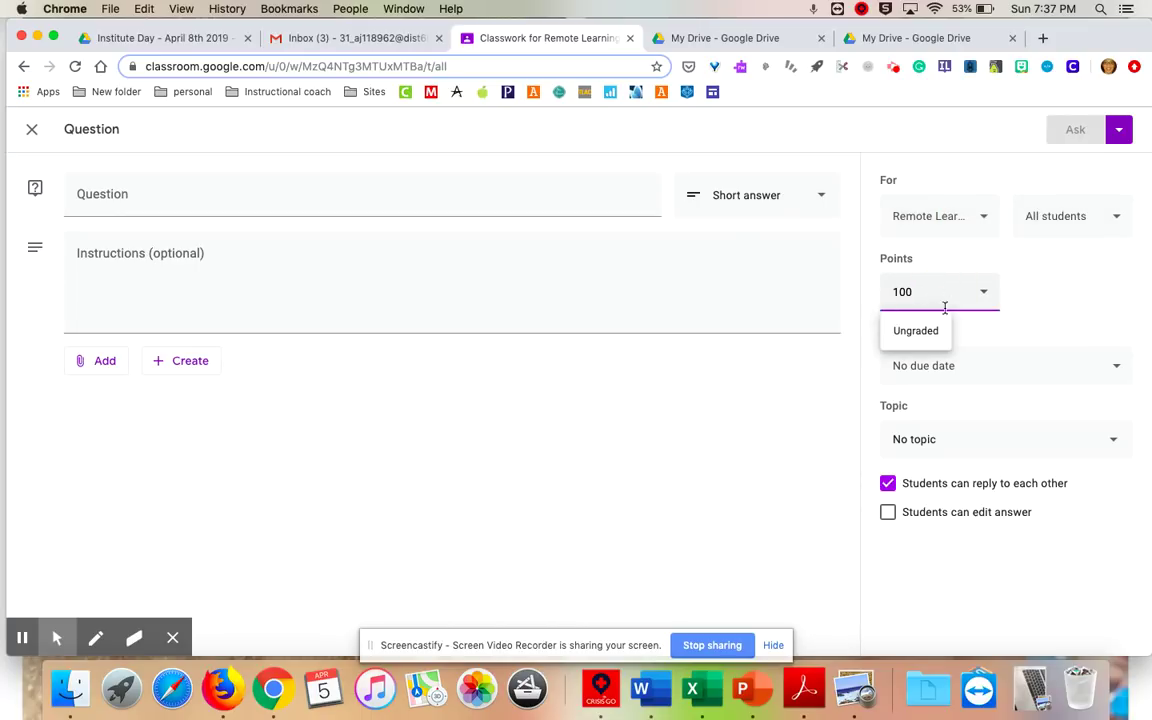
{"action": "left_click", "coordinate": [928, 336]}
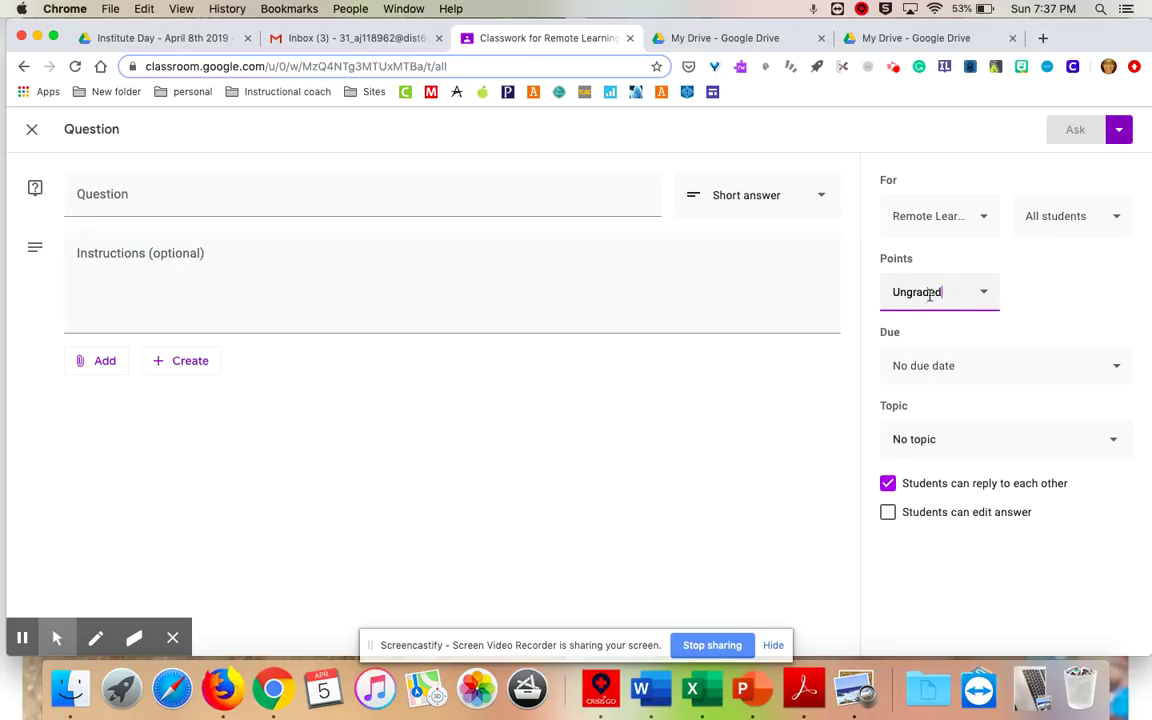
{"action": "left_click", "coordinate": [985, 295]}
{"action": "left_click", "coordinate": [957, 288]}
{"action": "left_click", "coordinate": [882, 293]}
{"action": "key", "text": "BackSpace"}
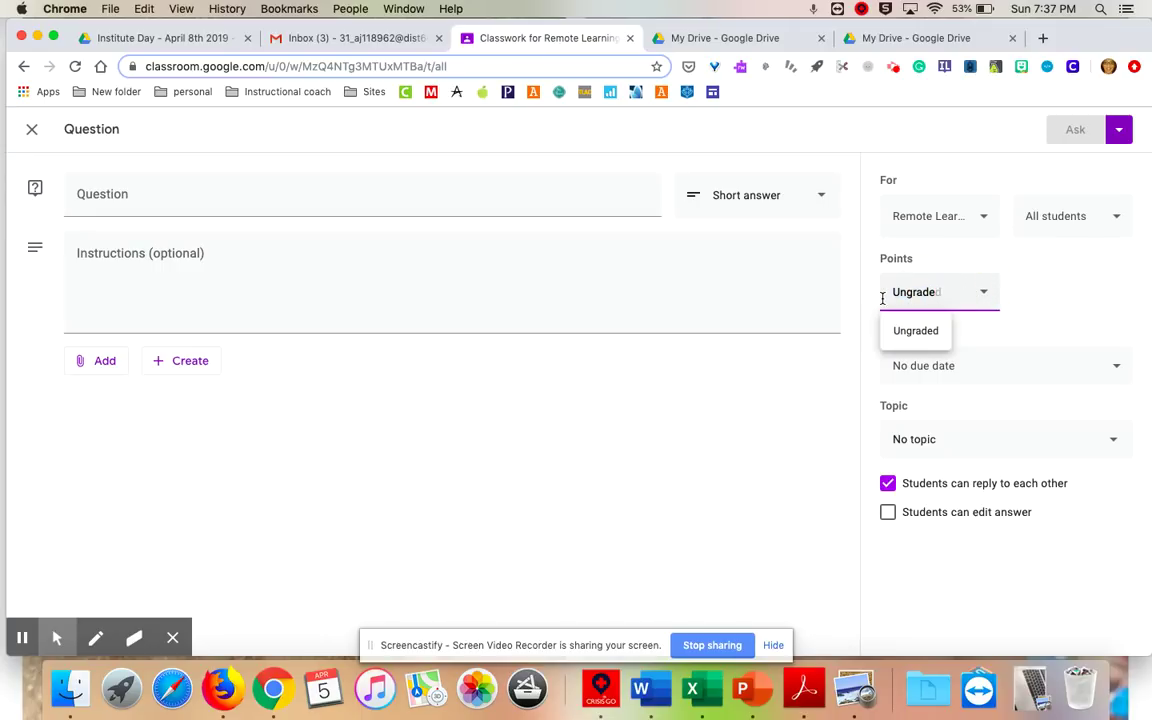
{"action": "key", "text": "BackSpace"}
{"action": "key", "text": "BackSpace"}
{"action": "key", "text": "BackSpace"}
{"action": "left_click", "coordinate": [1063, 302]}
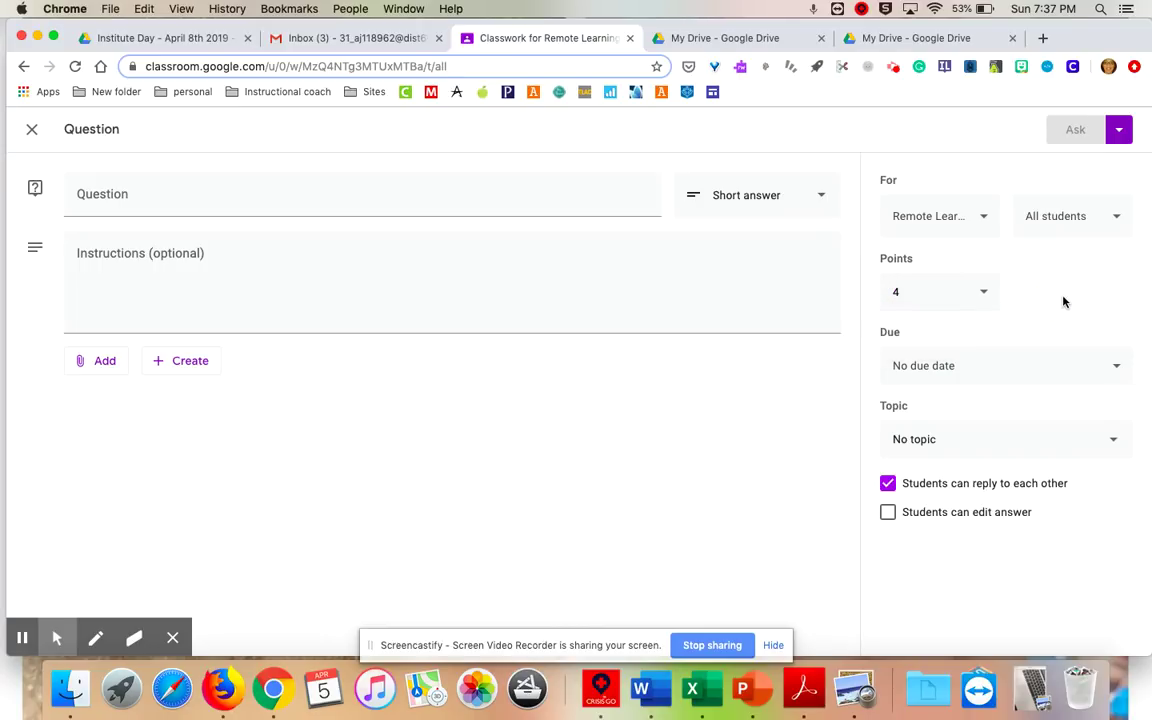
Make it due Apr 6, file it under ELA, title it 'Test' and ask it.
{"action": "left_click", "coordinate": [994, 380]}
{"action": "left_click", "coordinate": [972, 414]}
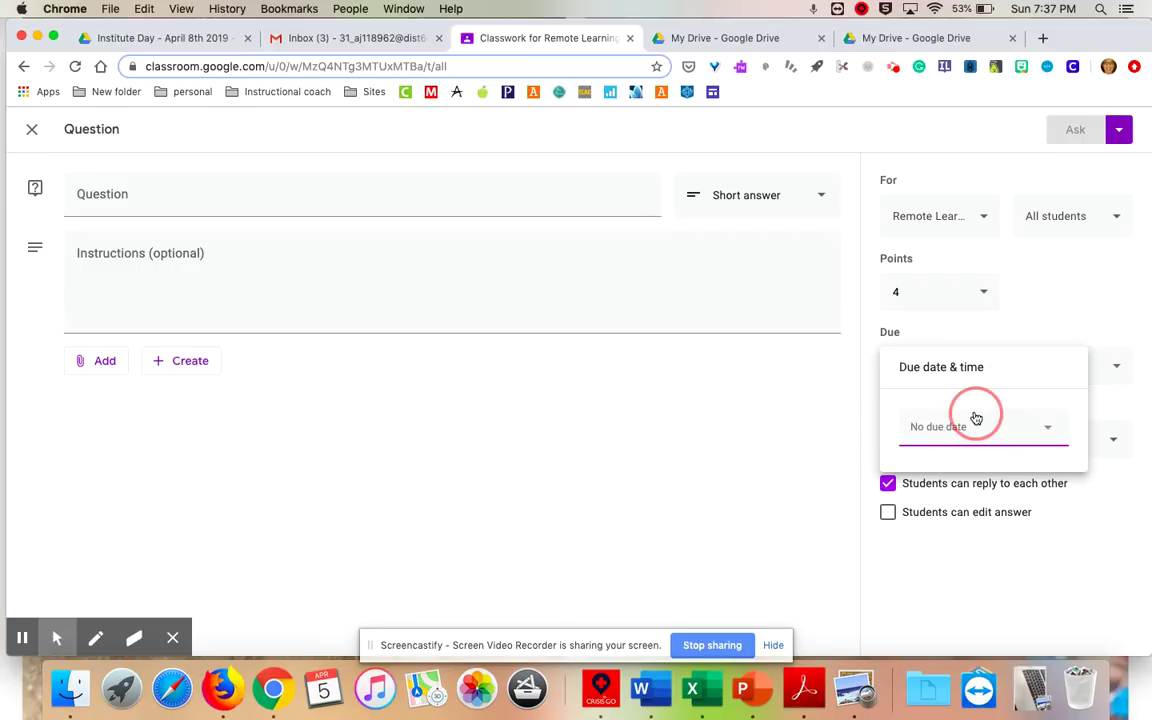
{"action": "left_click", "coordinate": [943, 529]}
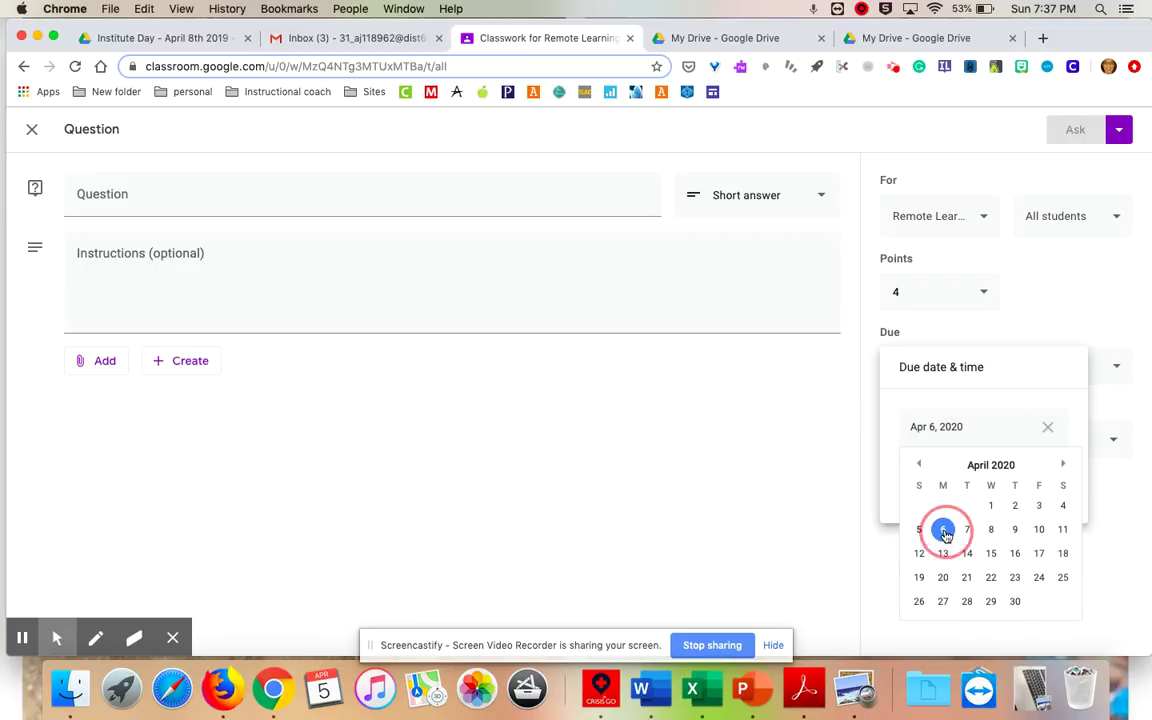
{"action": "left_click", "coordinate": [1063, 310]}
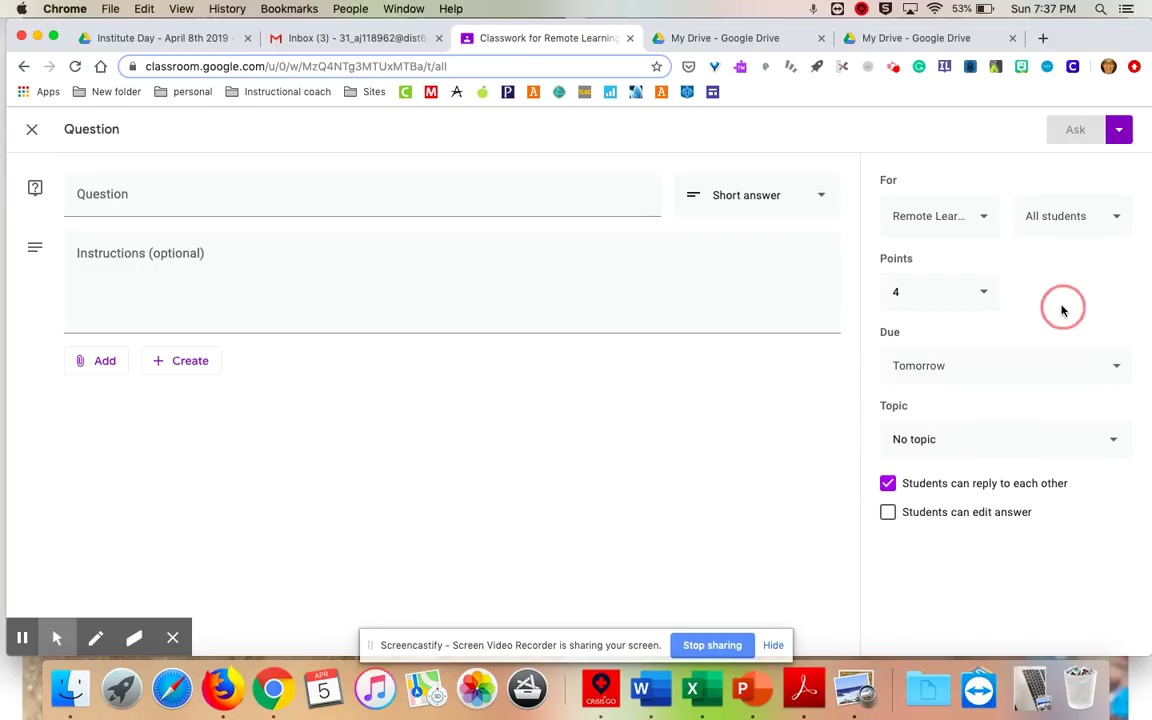
{"action": "left_click", "coordinate": [928, 441]}
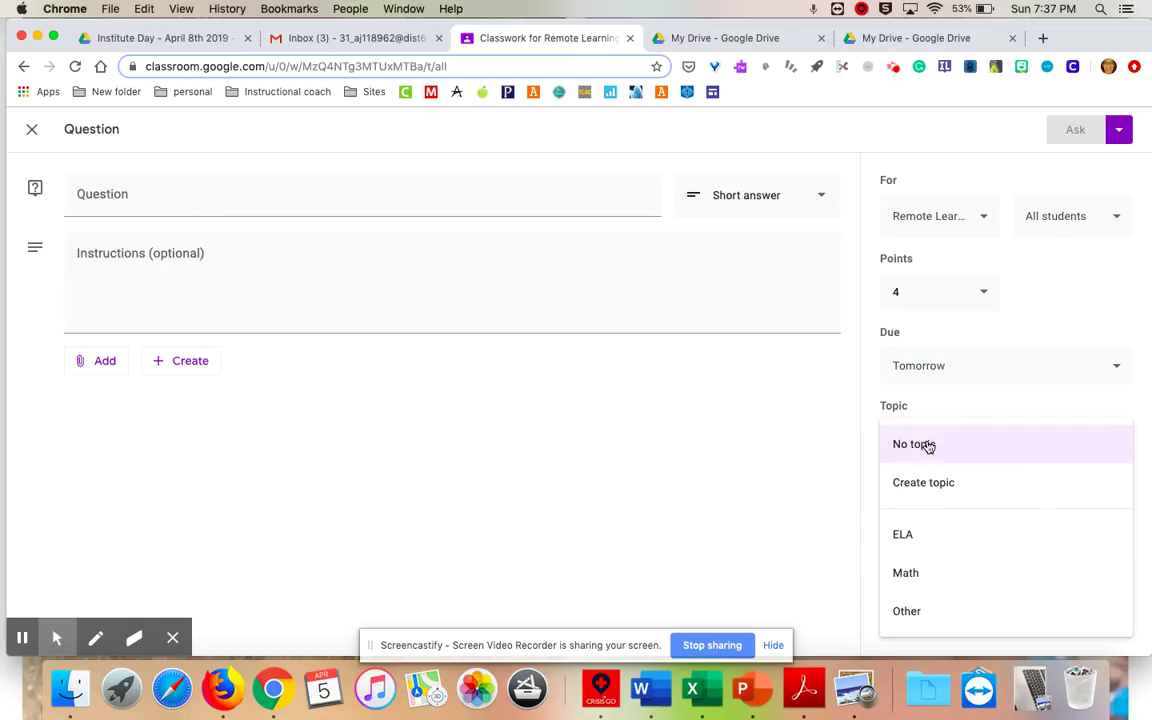
{"action": "left_click", "coordinate": [935, 541]}
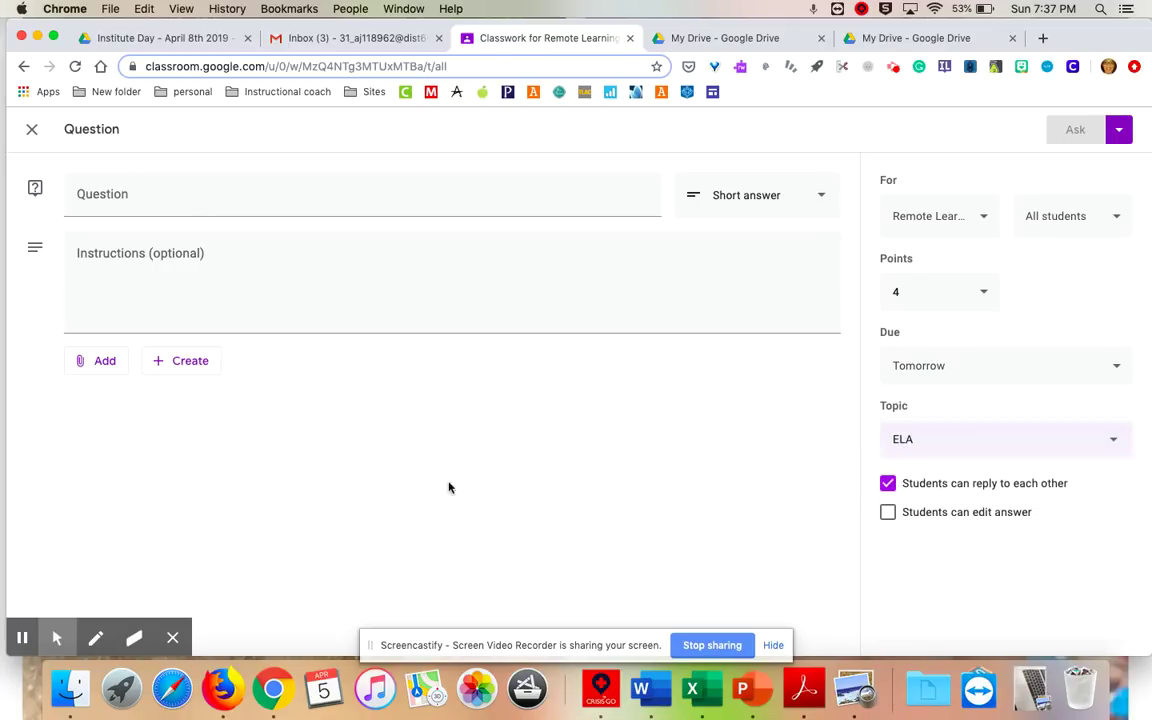
{"action": "left_click", "coordinate": [138, 211]}
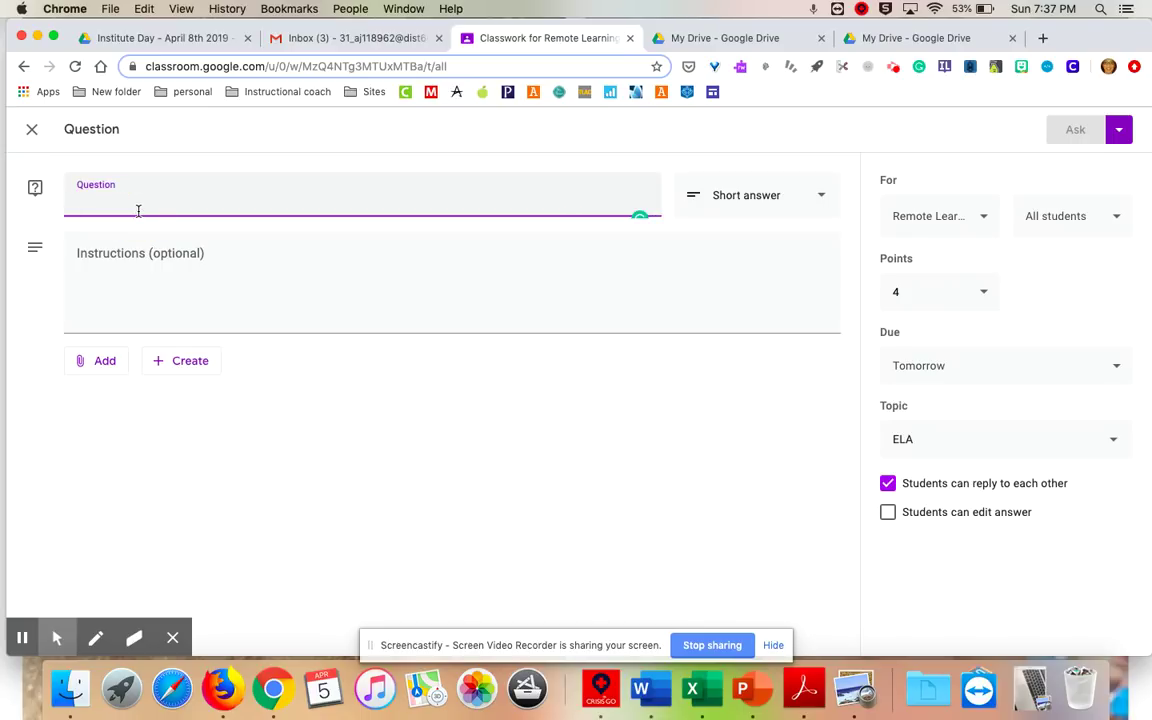
{"action": "type", "text": "Test"}
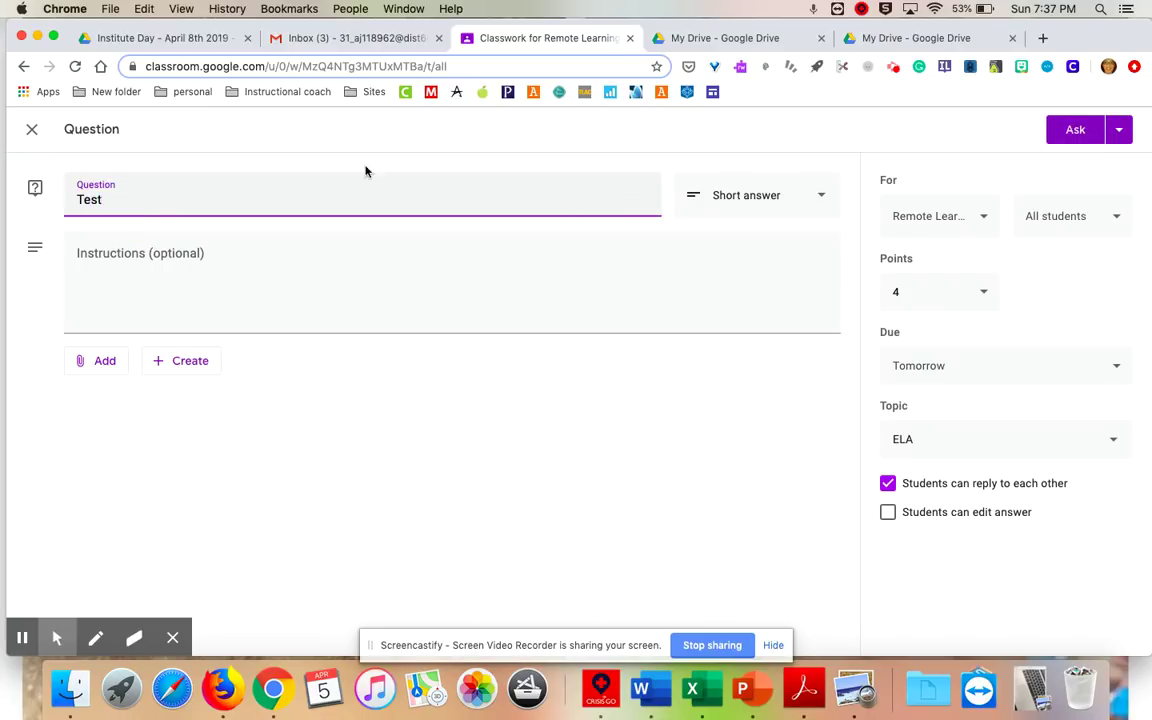
{"action": "left_click", "coordinate": [1078, 129]}
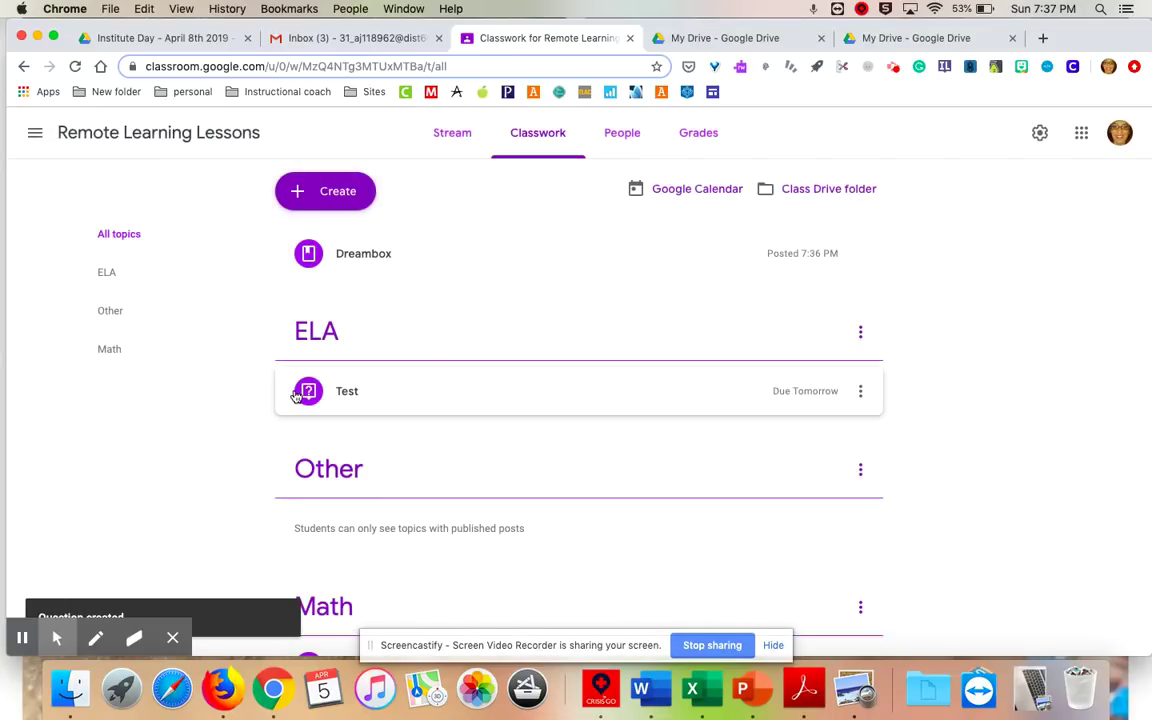
Create a quiz assignment titled 'Monthly' and open its attached Blank Quiz form.
{"action": "left_click", "coordinate": [330, 200]}
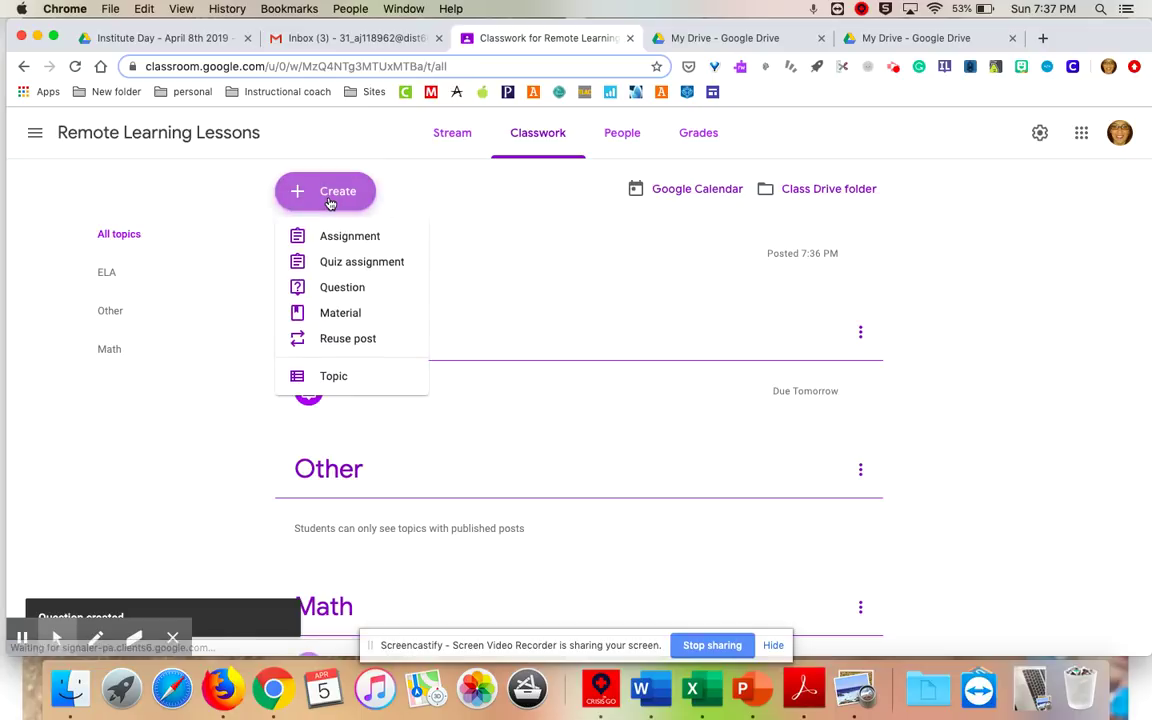
{"action": "left_click", "coordinate": [334, 266]}
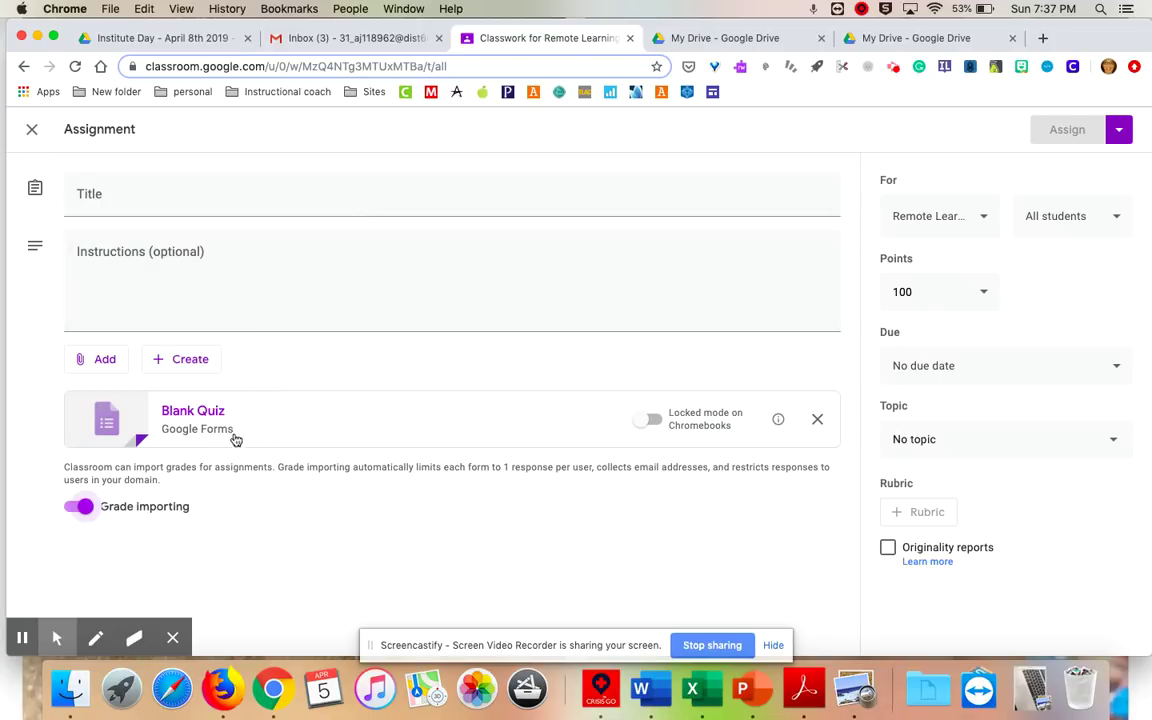
{"action": "left_click", "coordinate": [157, 198]}
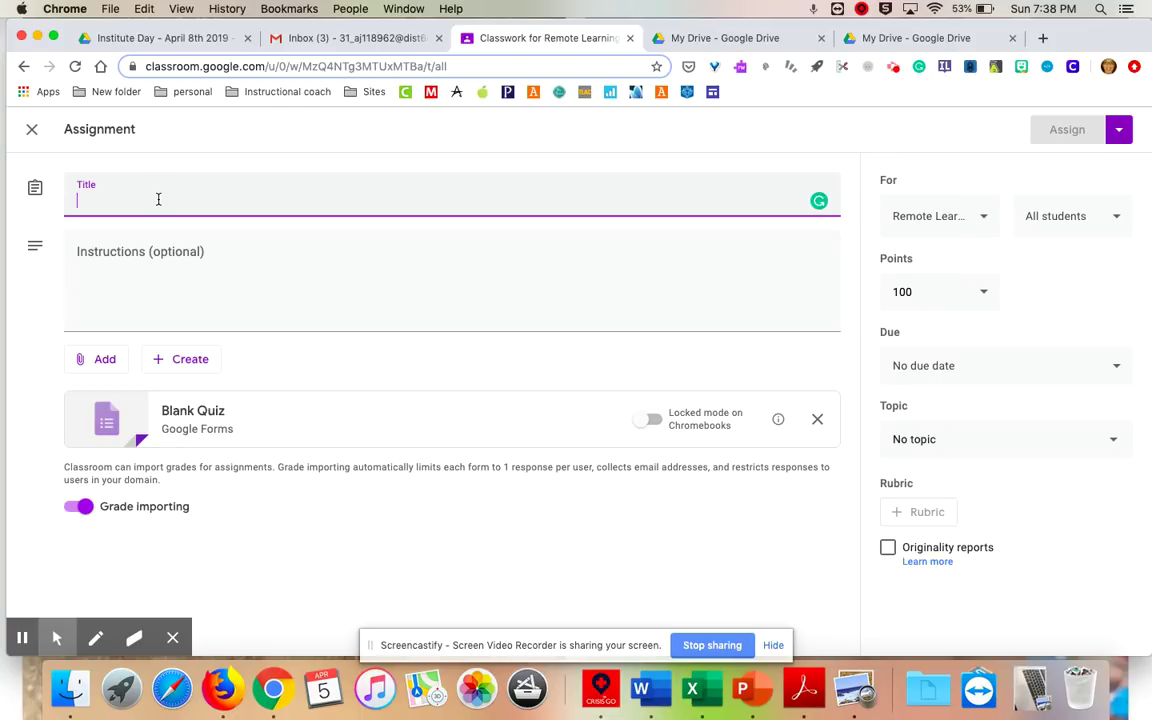
{"action": "type", "text": "Mo"}
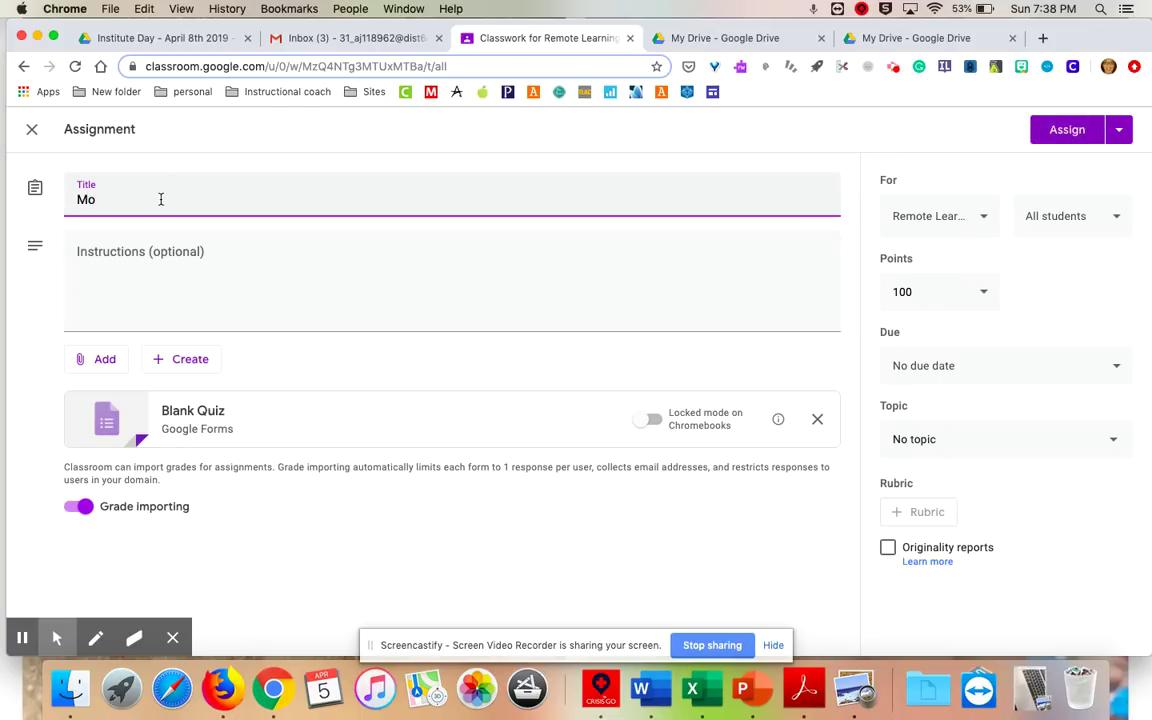
{"action": "type", "text": "nthly"}
{"action": "left_click", "coordinate": [100, 270]}
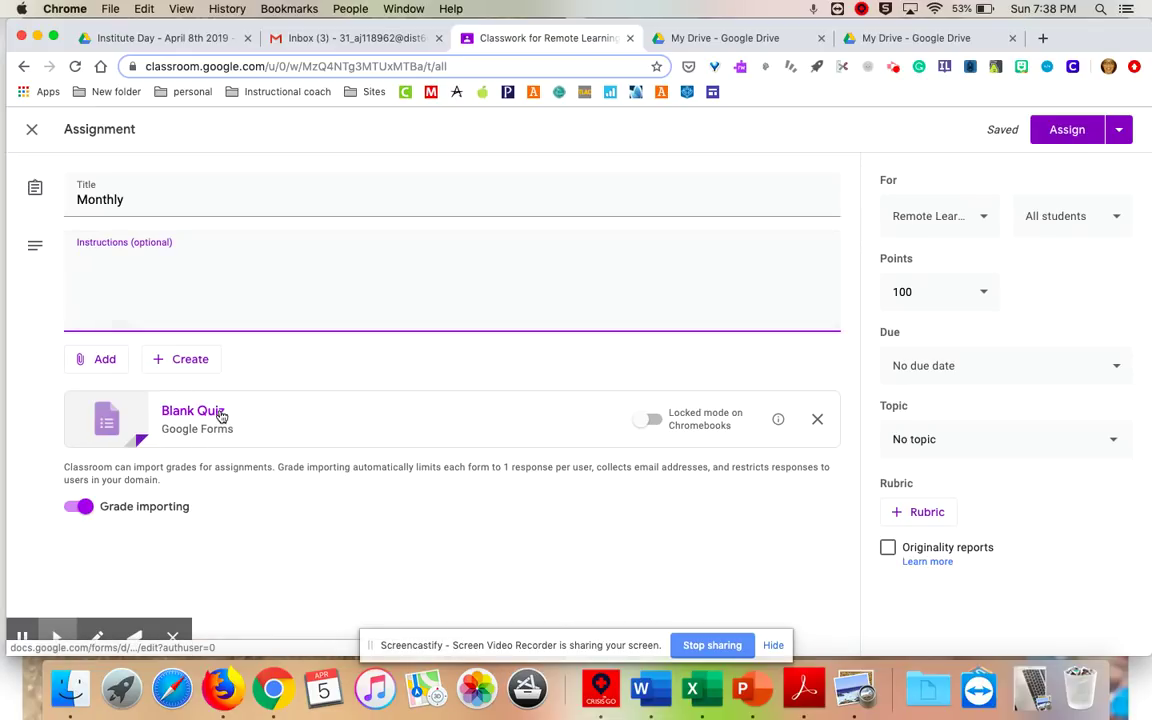
{"action": "left_click", "coordinate": [222, 414]}
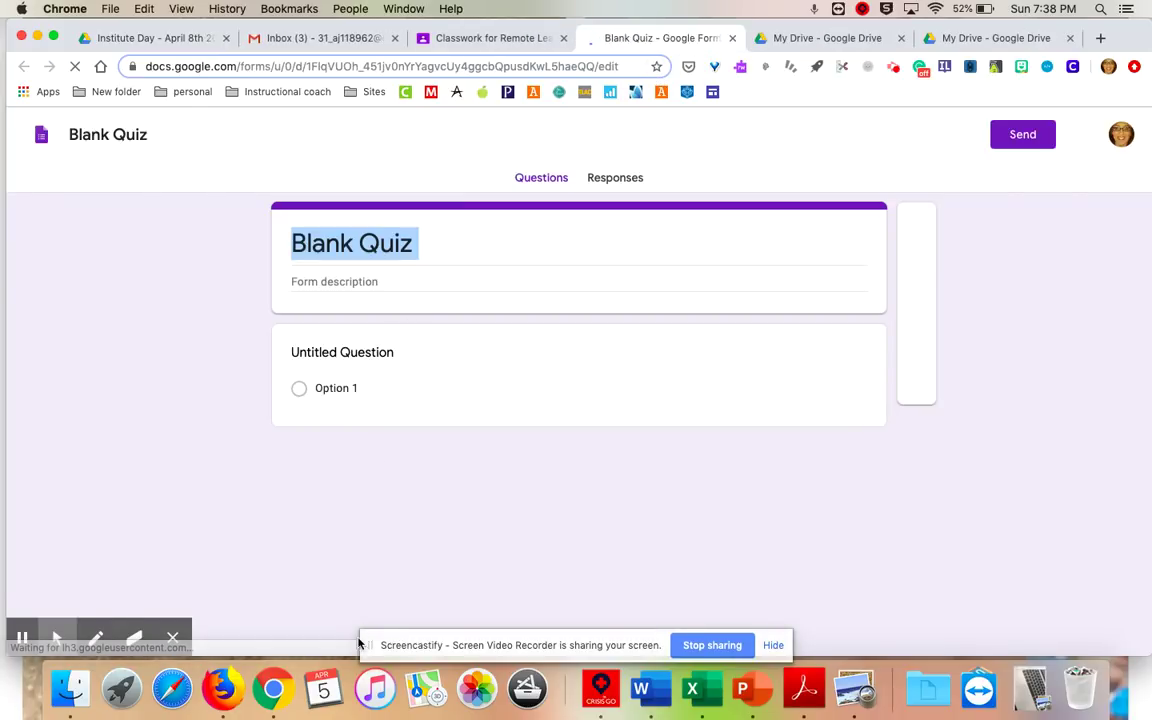
Return from the Blank Quiz form to the draft Monthly assignment in Classroom.
{"action": "left_click", "coordinate": [514, 39]}
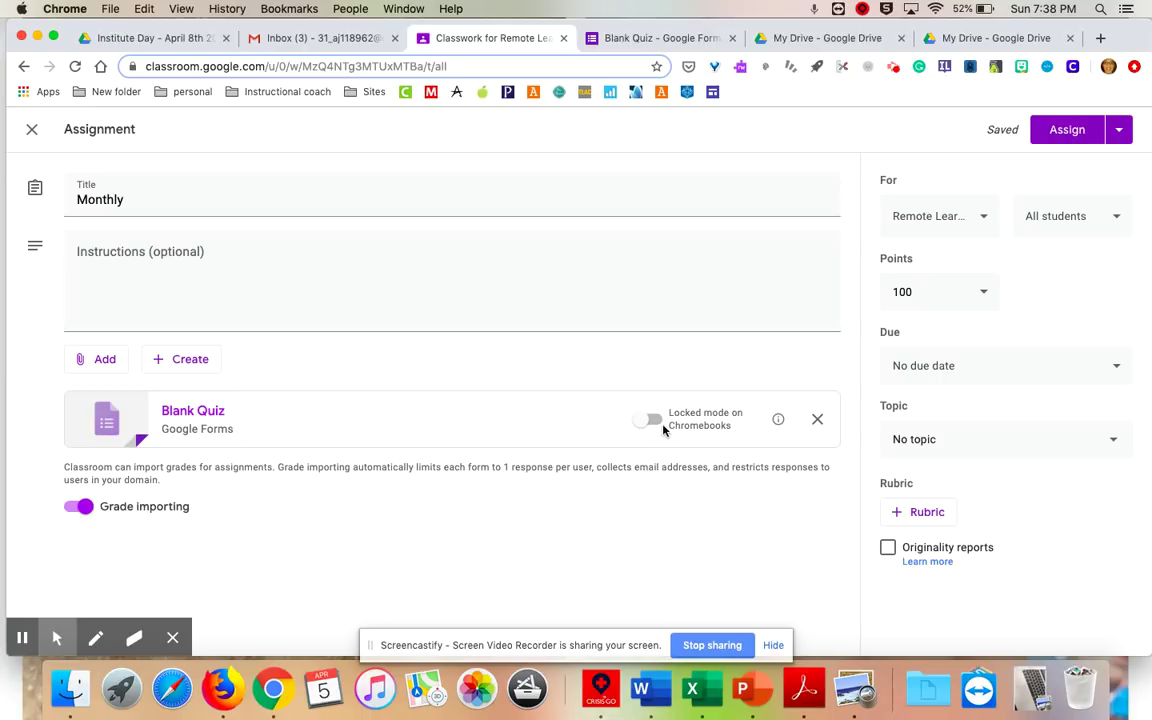
Leave Chromebook locked mode off, make Monthly ungraded, and set it due April 10.
{"action": "left_click", "coordinate": [652, 420]}
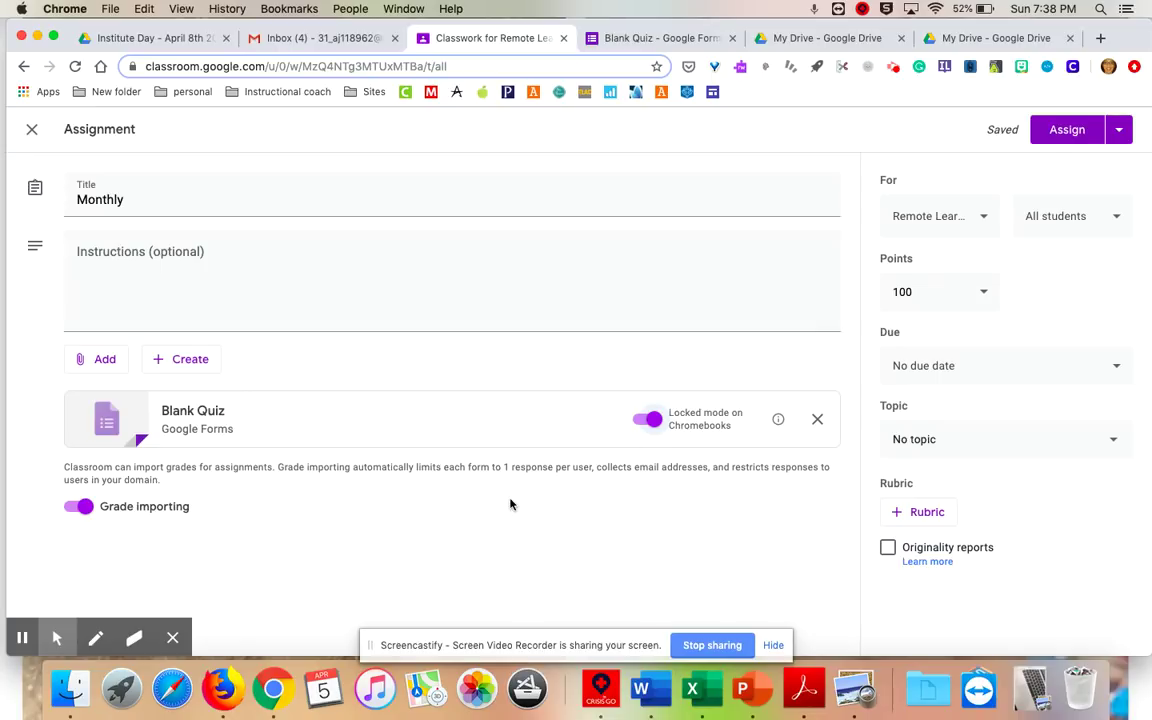
{"action": "left_click", "coordinate": [645, 419]}
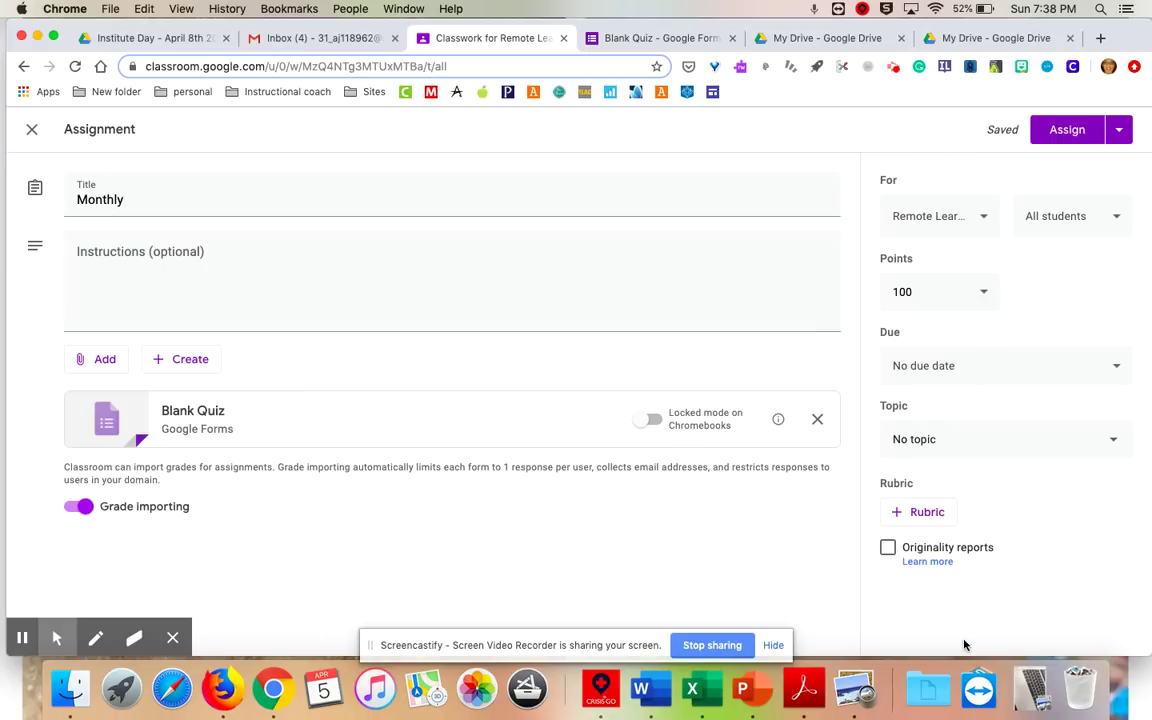
{"action": "left_click", "coordinate": [929, 296]}
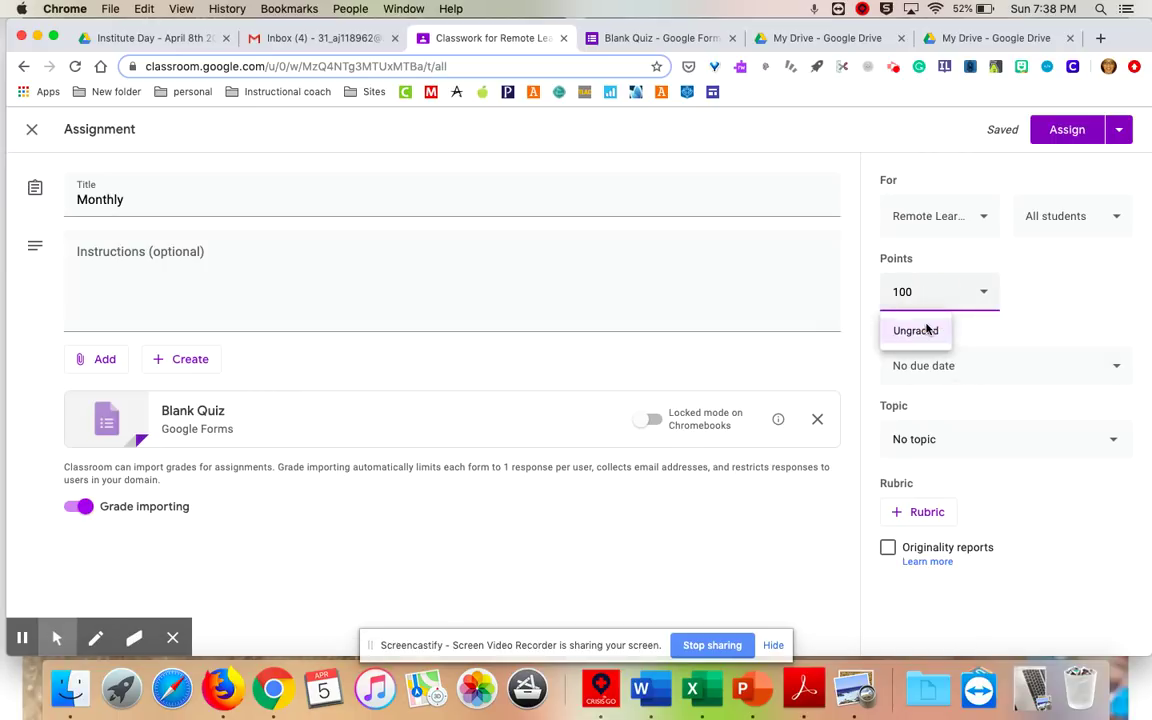
{"action": "left_click", "coordinate": [916, 330]}
{"action": "left_click", "coordinate": [951, 367]}
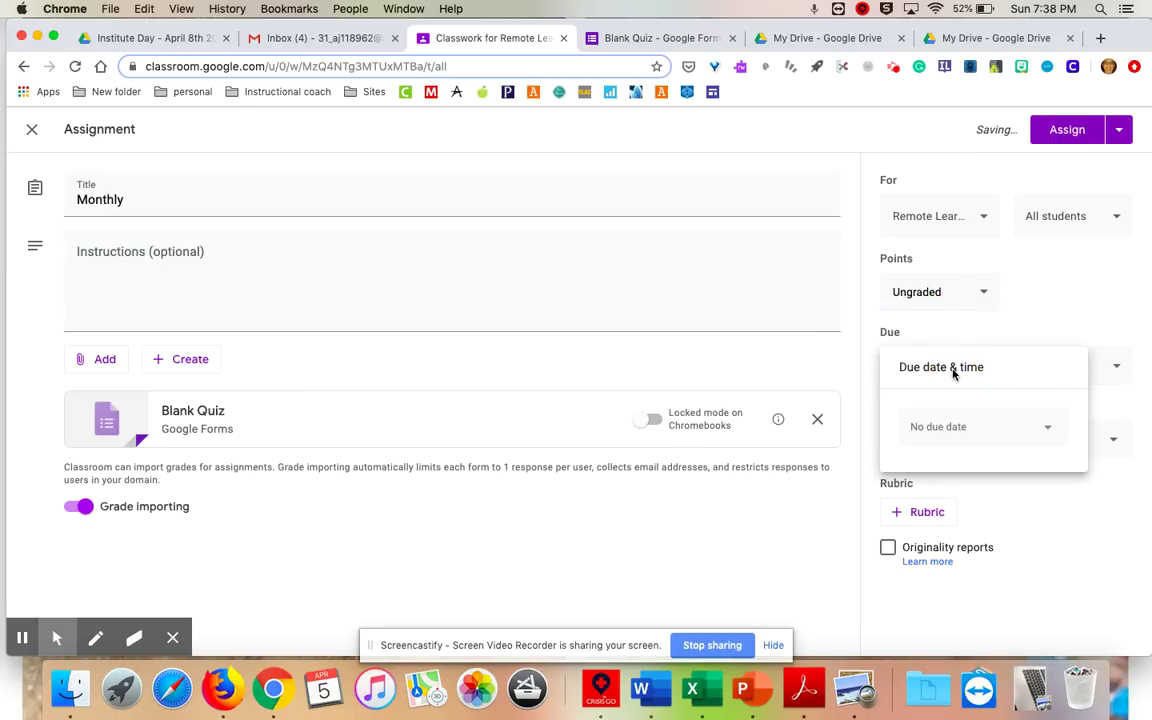
{"action": "left_click", "coordinate": [968, 437]}
{"action": "left_click", "coordinate": [1042, 530]}
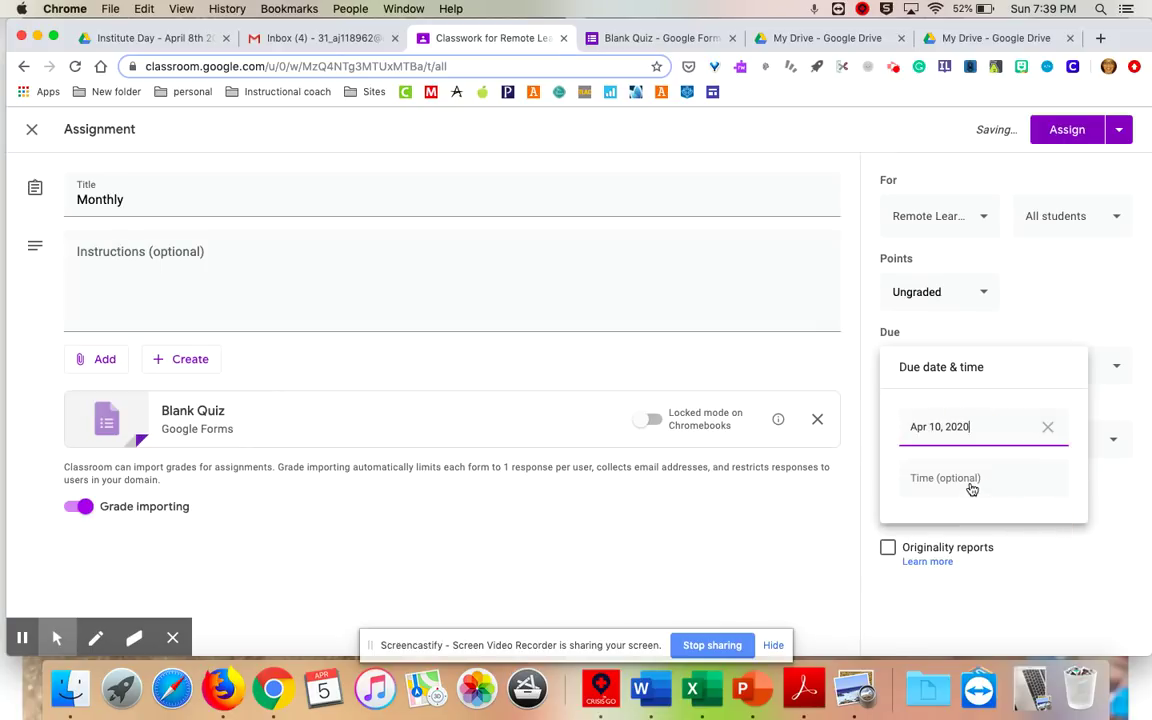
{"action": "left_click", "coordinate": [1095, 325]}
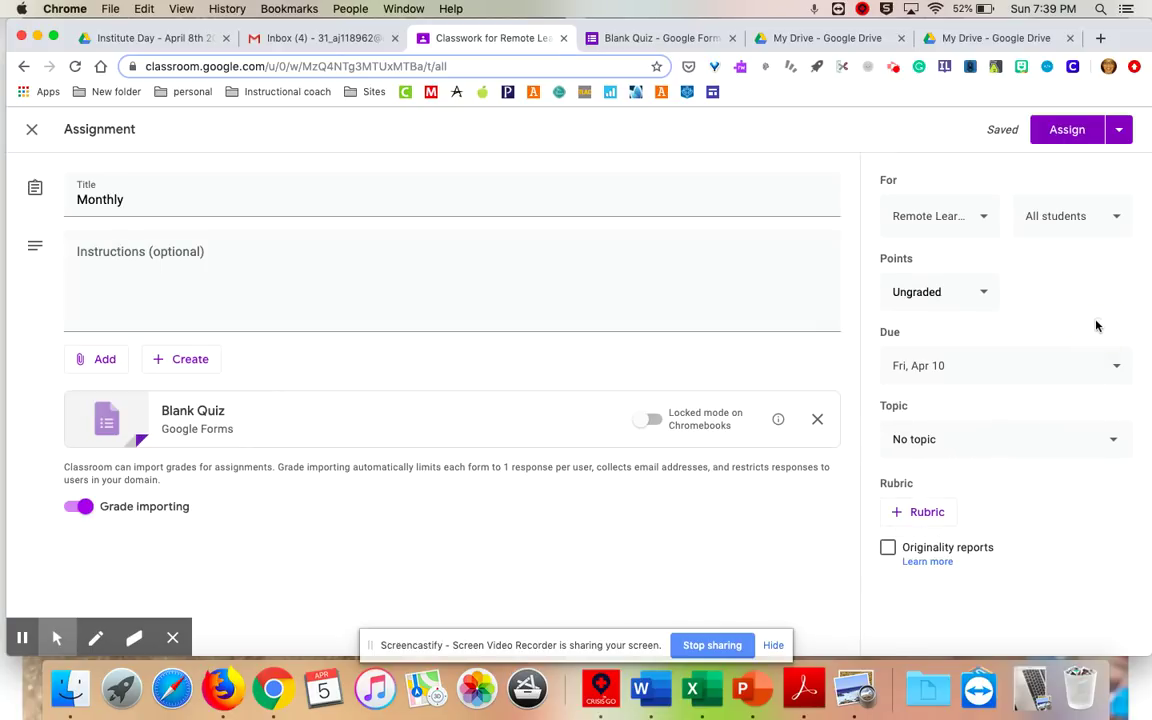
File the Monthly quiz under the Other topic and assign it to the class.
{"action": "left_click", "coordinate": [984, 442]}
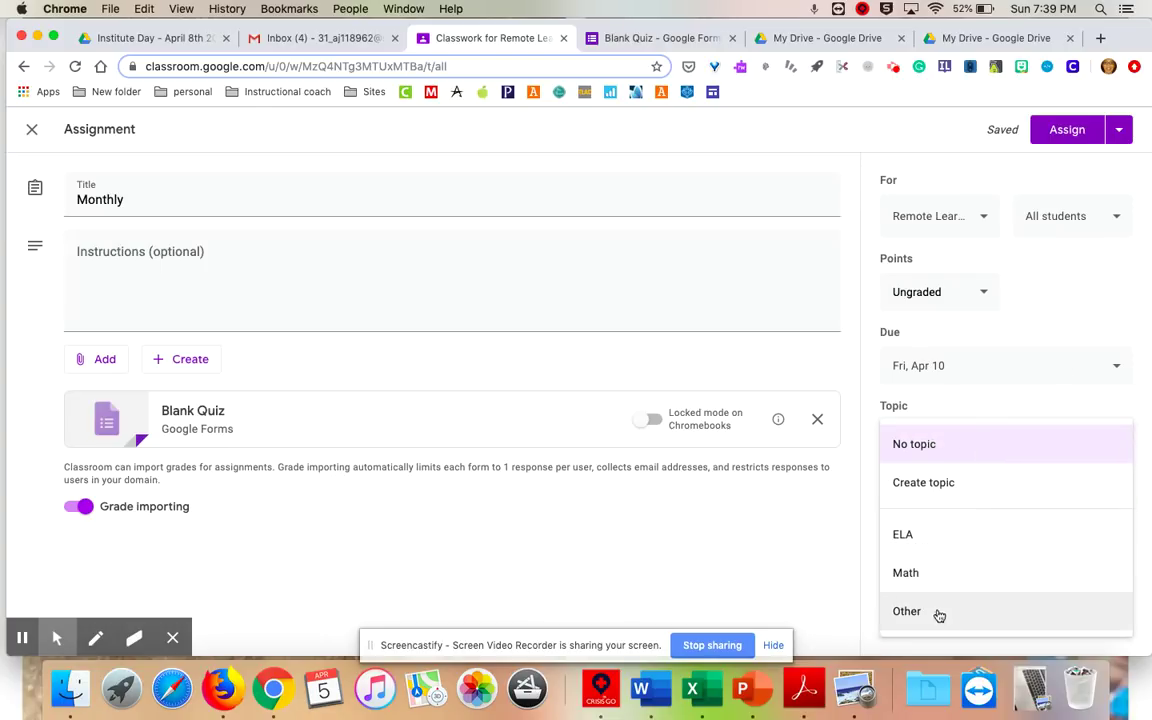
{"action": "left_click", "coordinate": [912, 614]}
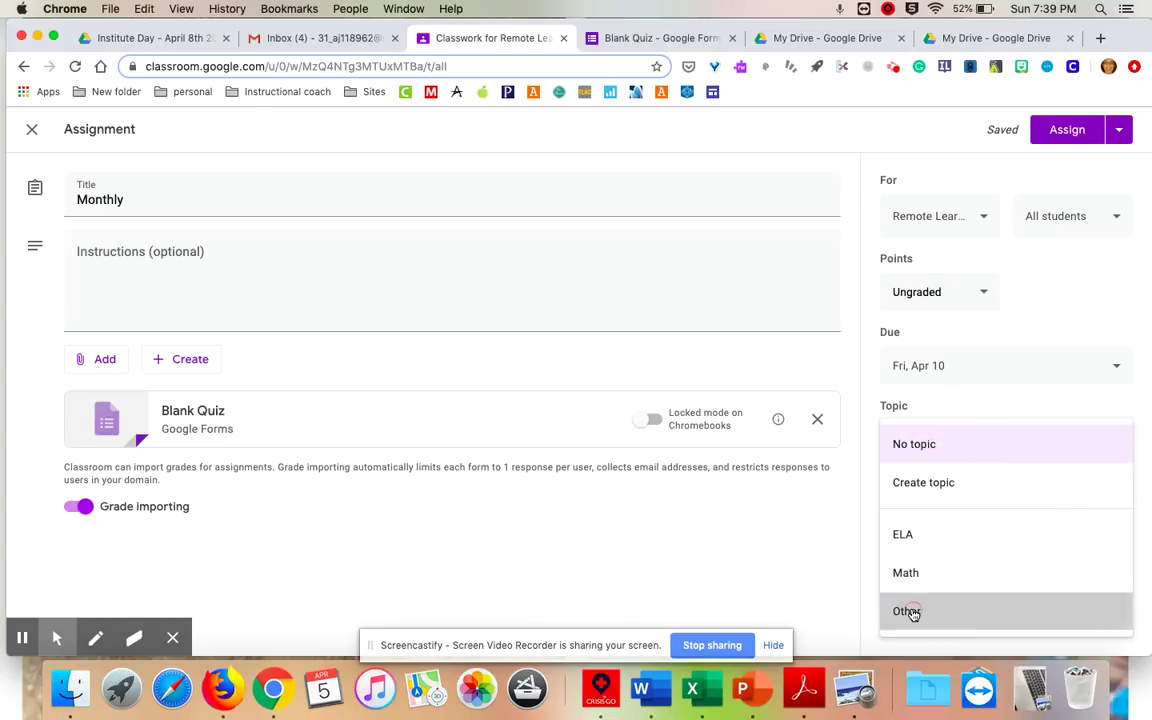
{"action": "left_click", "coordinate": [1046, 137]}
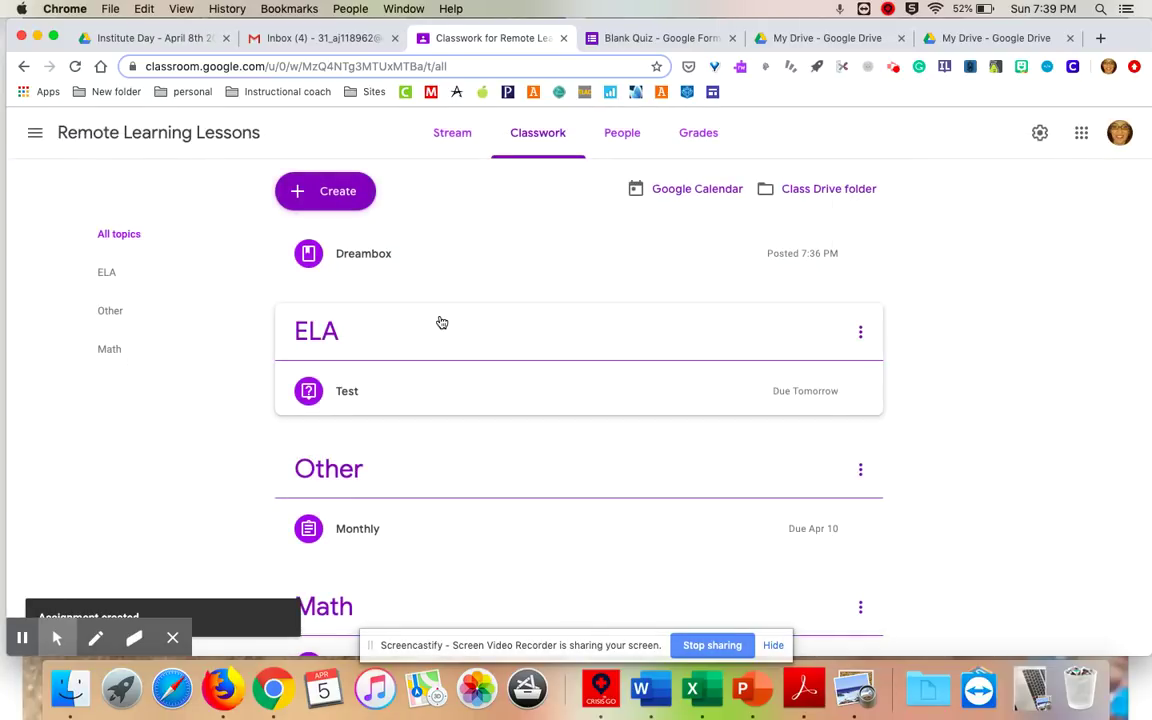
{"action": "scroll", "coordinate": [378, 552], "scroll_direction": "down", "scroll_amount": 2}
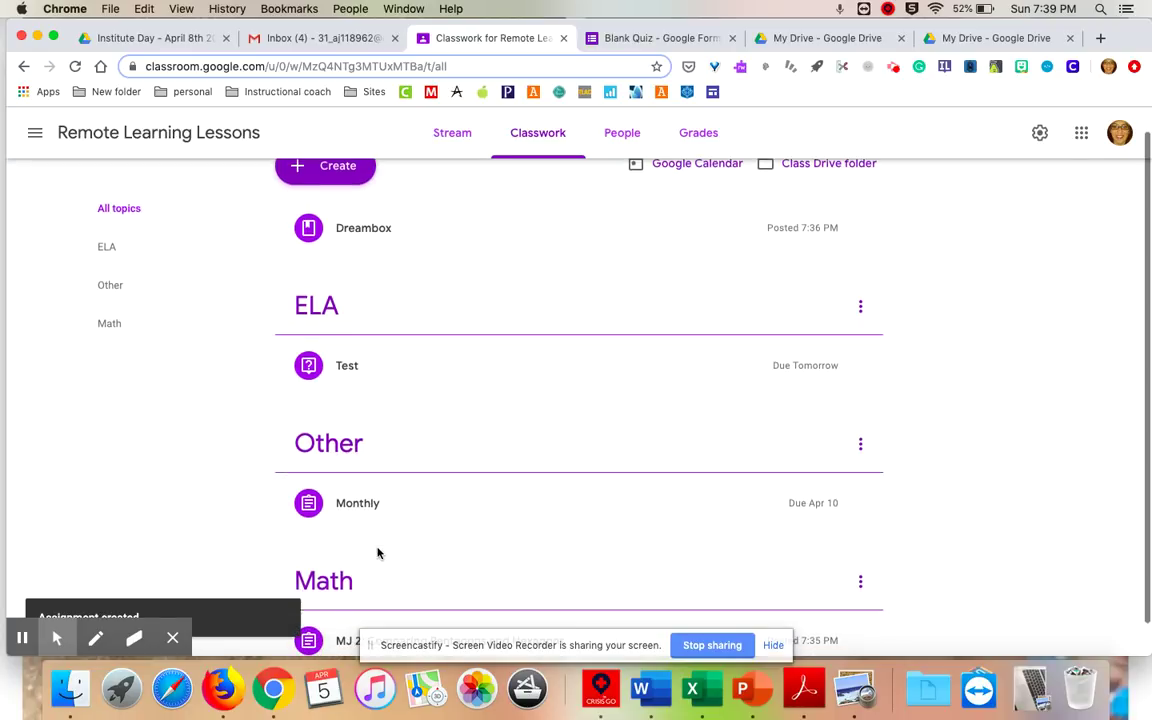
{"action": "scroll", "coordinate": [378, 552], "scroll_direction": "up", "scroll_amount": 2}
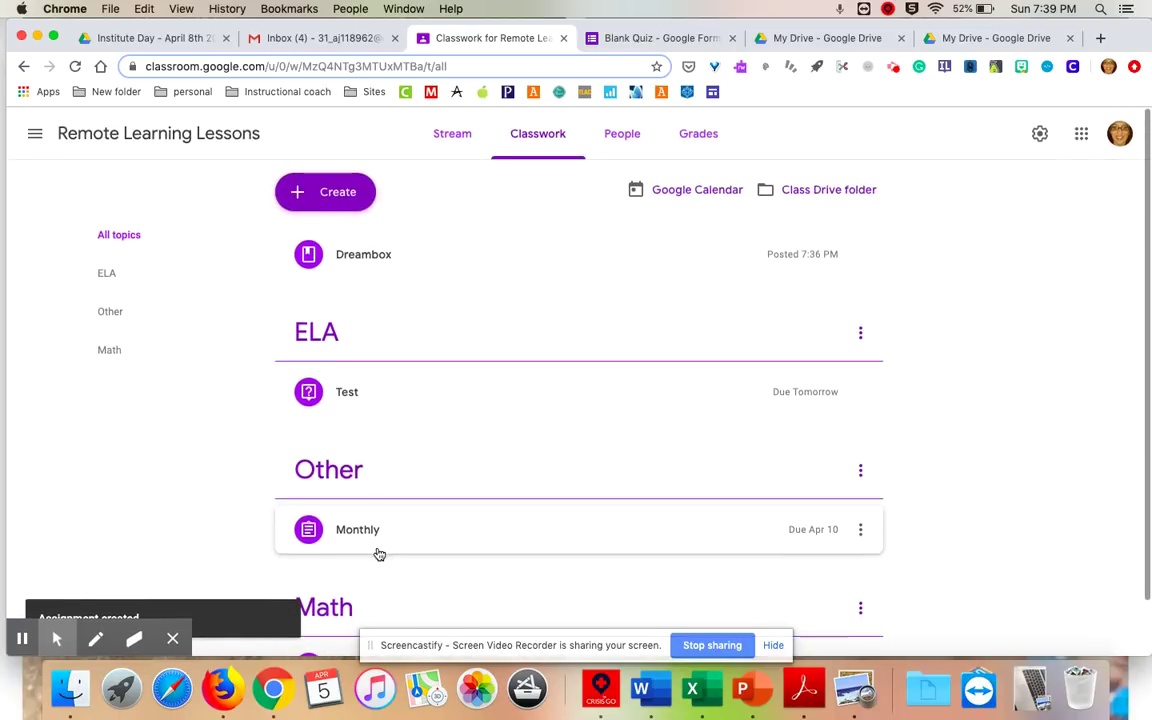
Create a new assignment titled 'Scholastic News' with instructions 'Please pages 3 and 4'.
{"action": "left_click", "coordinate": [346, 194]}
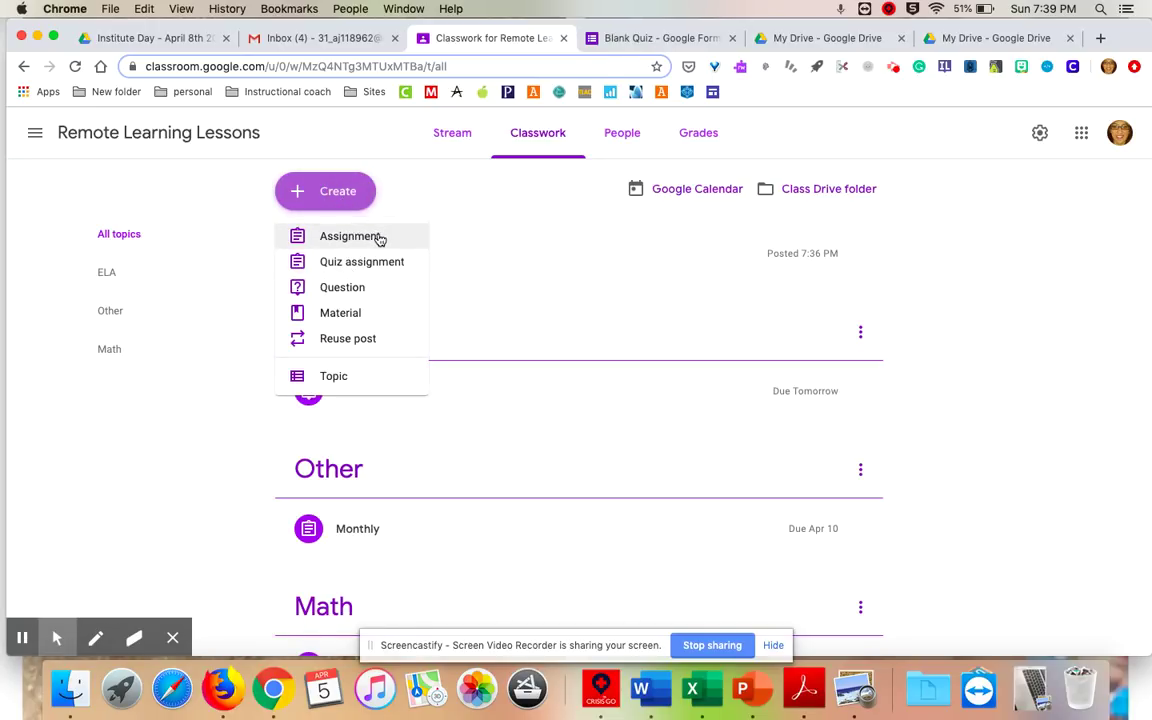
{"action": "left_click", "coordinate": [379, 237]}
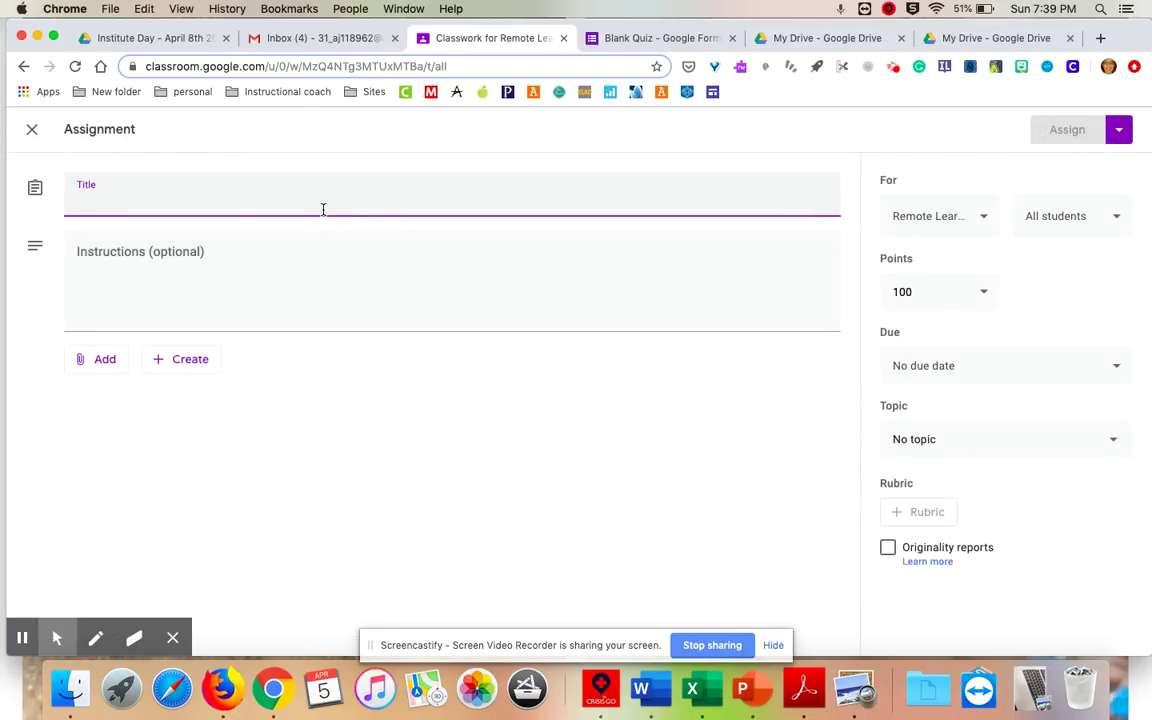
{"action": "type", "text": "Scholastic News"}
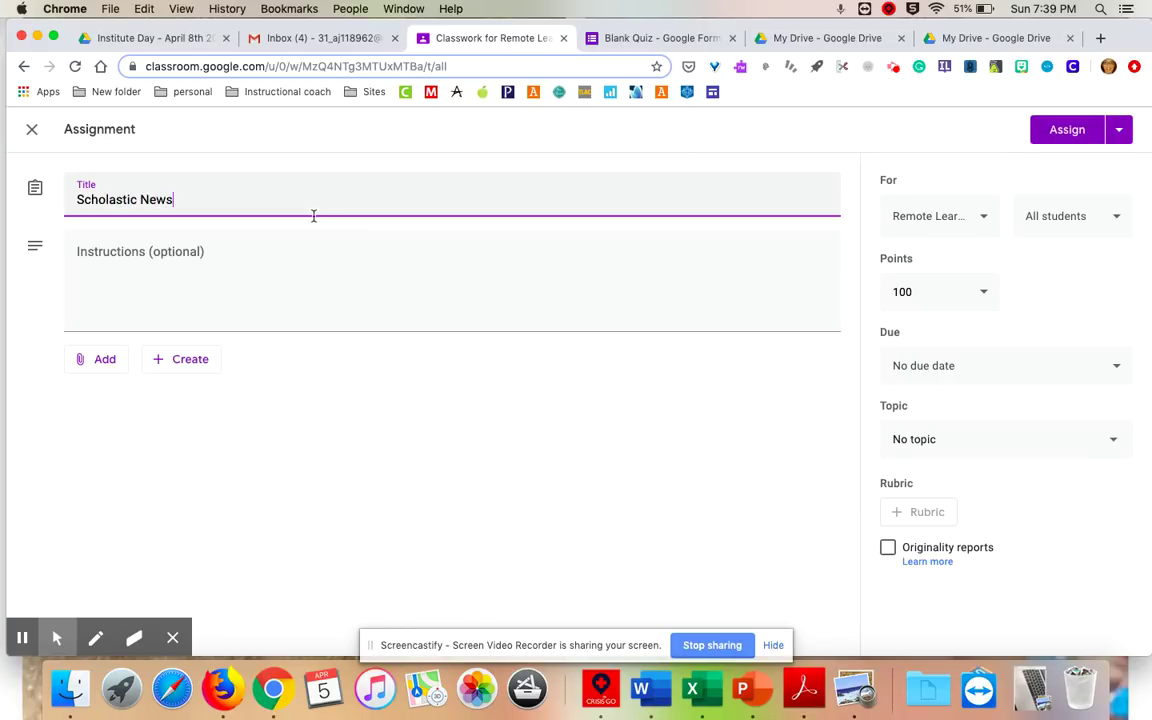
{"action": "left_click", "coordinate": [231, 280]}
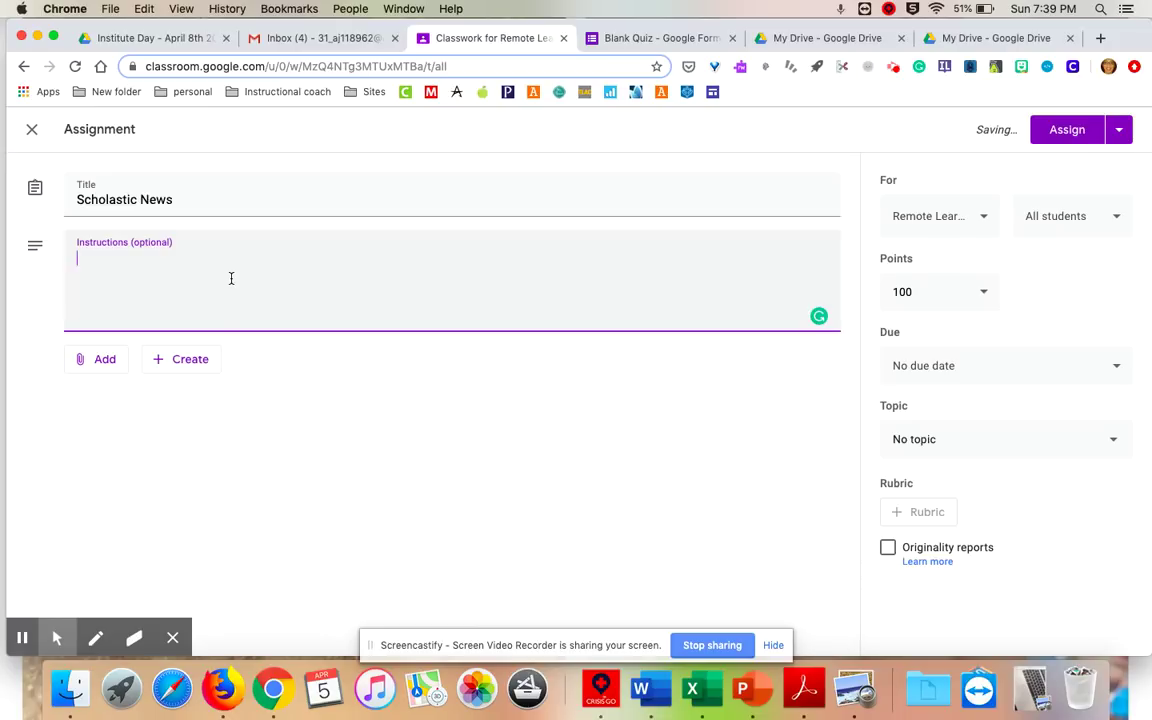
{"action": "type", "text": "Please pages 3 and 4"}
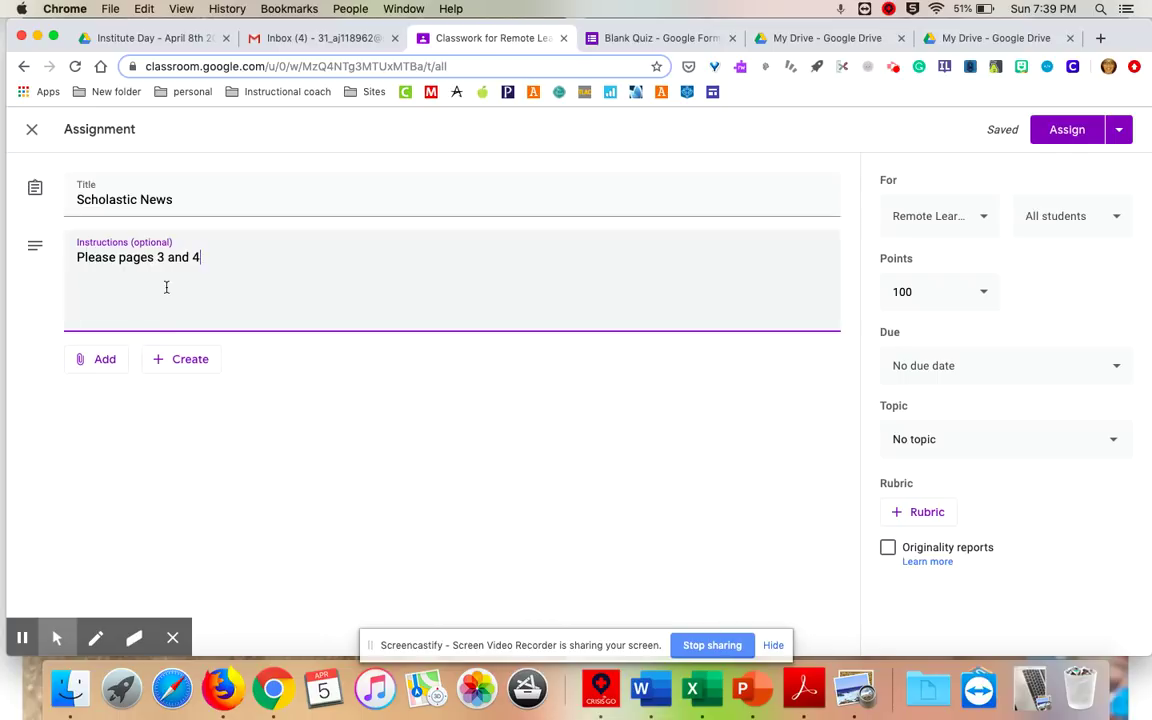
{"action": "left_click", "coordinate": [107, 364]}
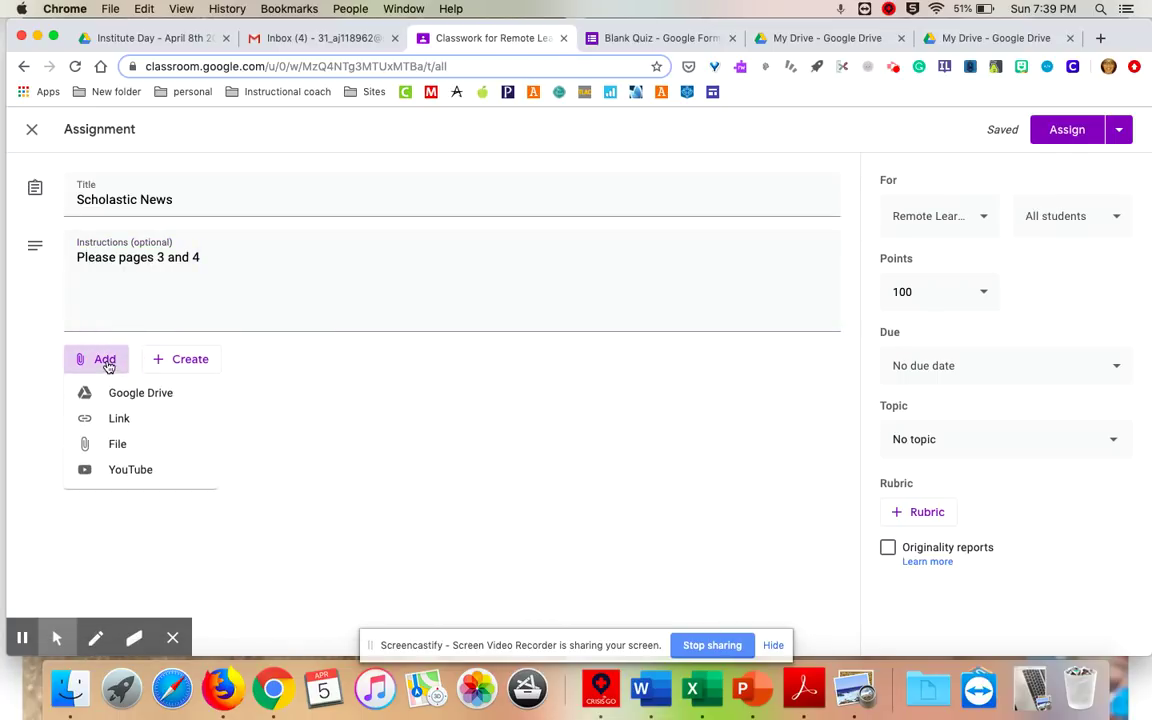
{"action": "left_click", "coordinate": [116, 394]}
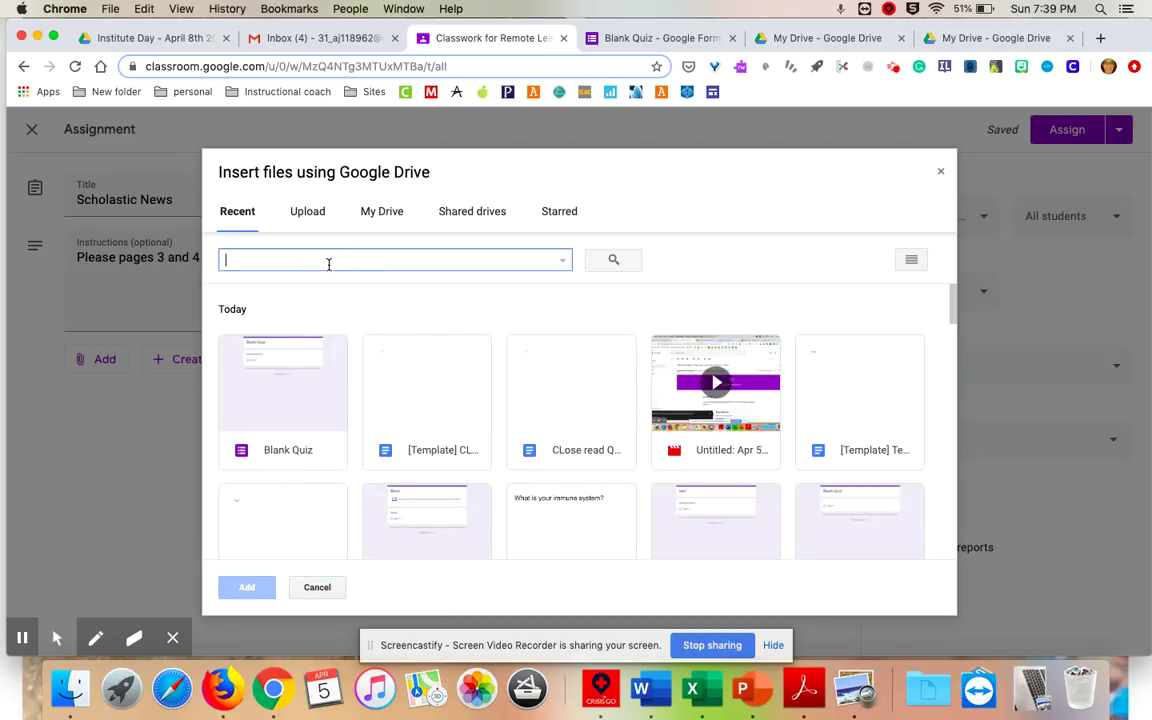
Search Drive for 'Close' and attach the 'CLose read Questions' document.
{"action": "type", "text": "loaa"}
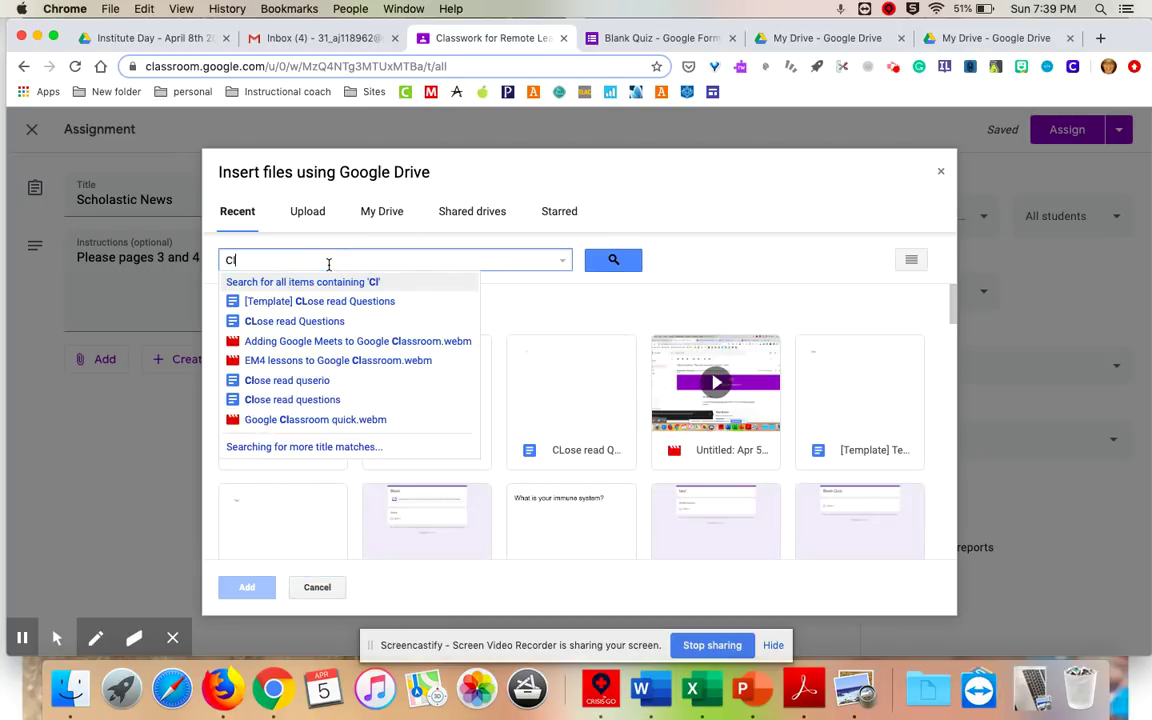
{"action": "key", "text": "BackSpace"}
{"action": "key", "text": "BackSpace"}
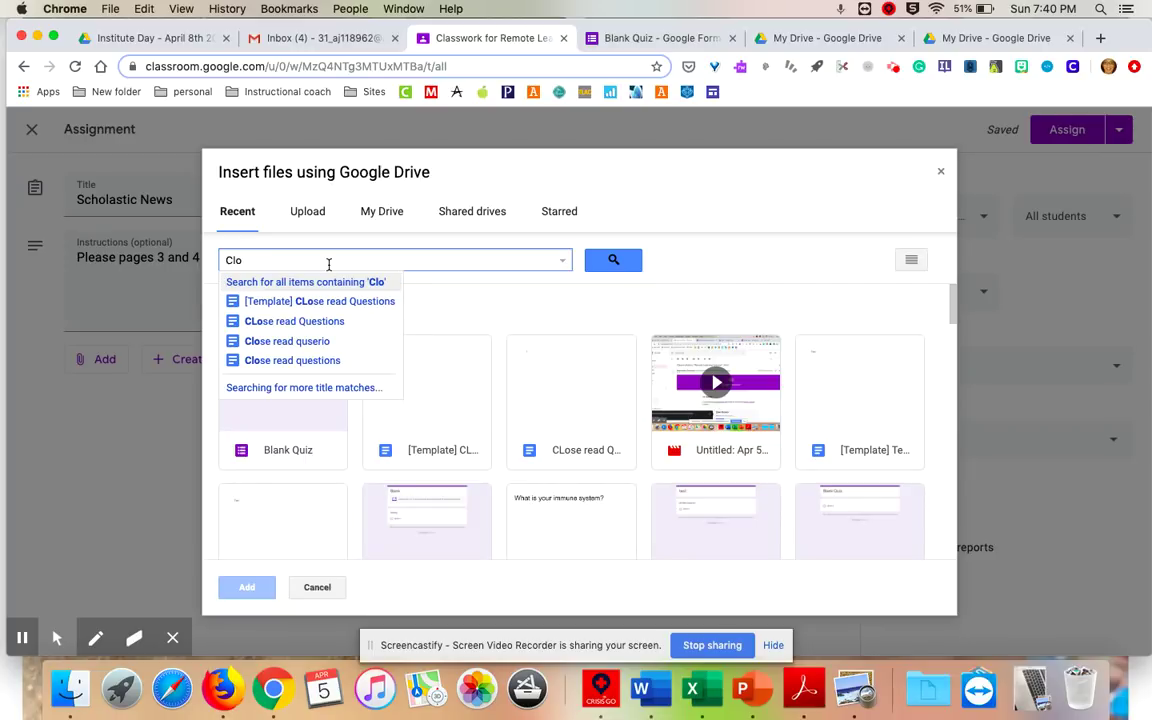
{"action": "type", "text": "se"}
{"action": "left_click", "coordinate": [291, 320]}
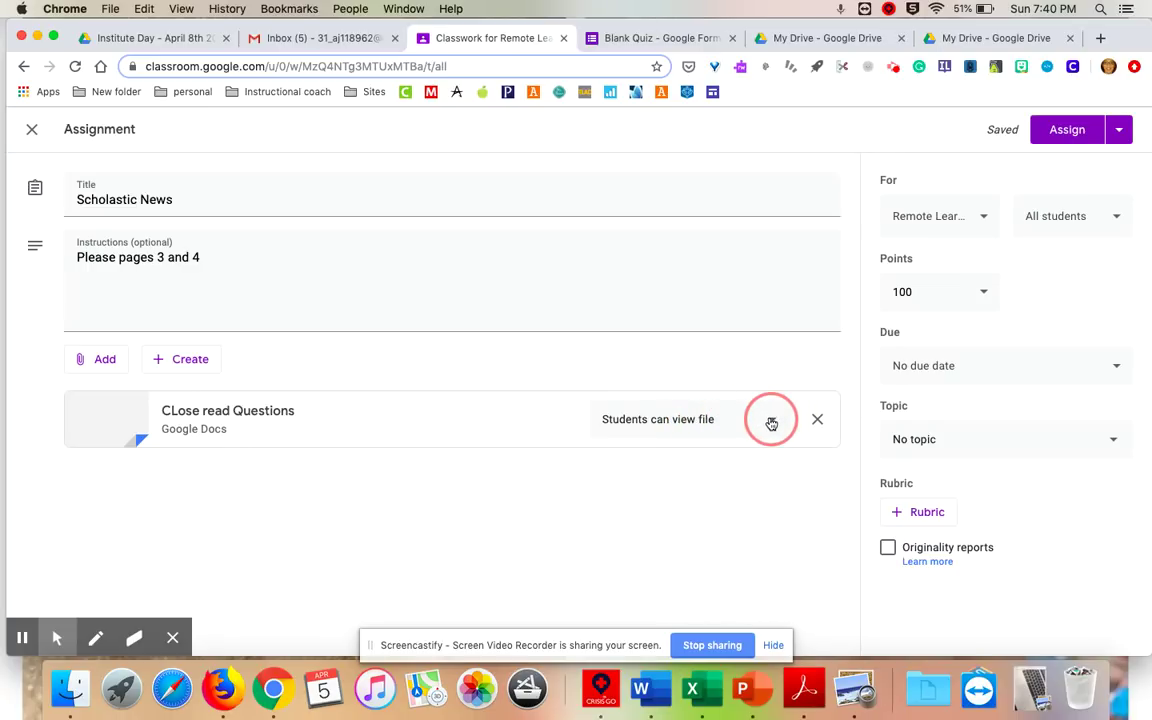
Set the CLose read Questions attachment to 'Make a copy for each student'.
{"action": "left_click", "coordinate": [771, 423]}
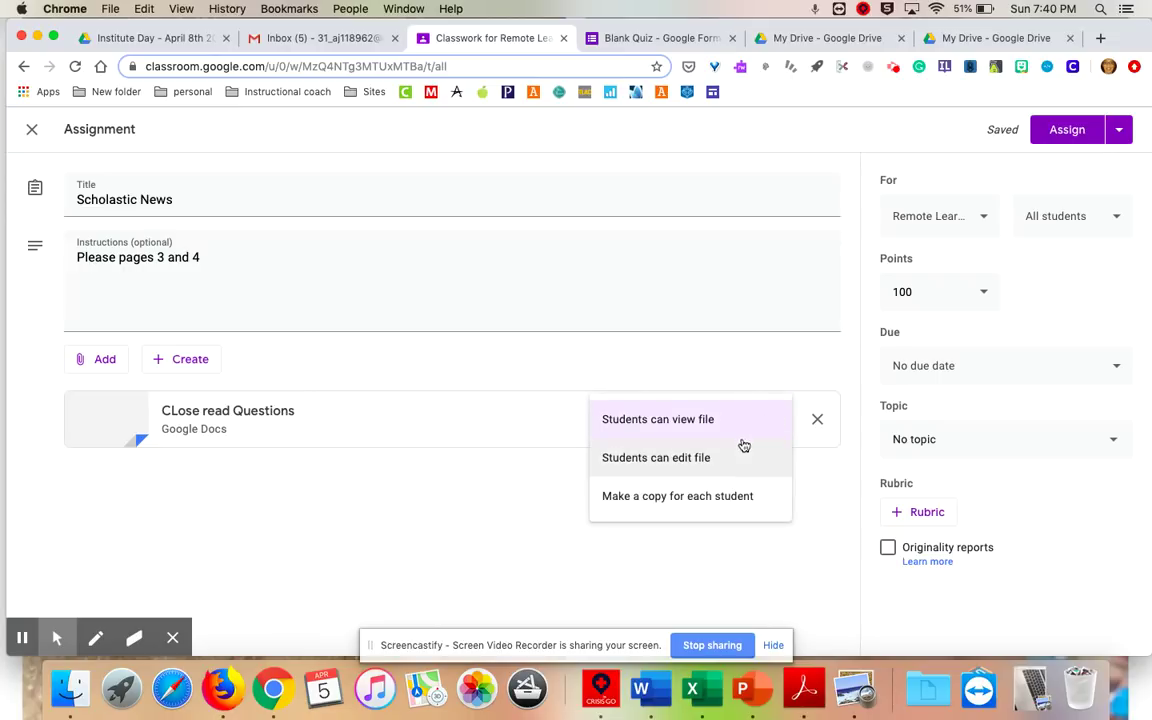
{"action": "left_click", "coordinate": [714, 466]}
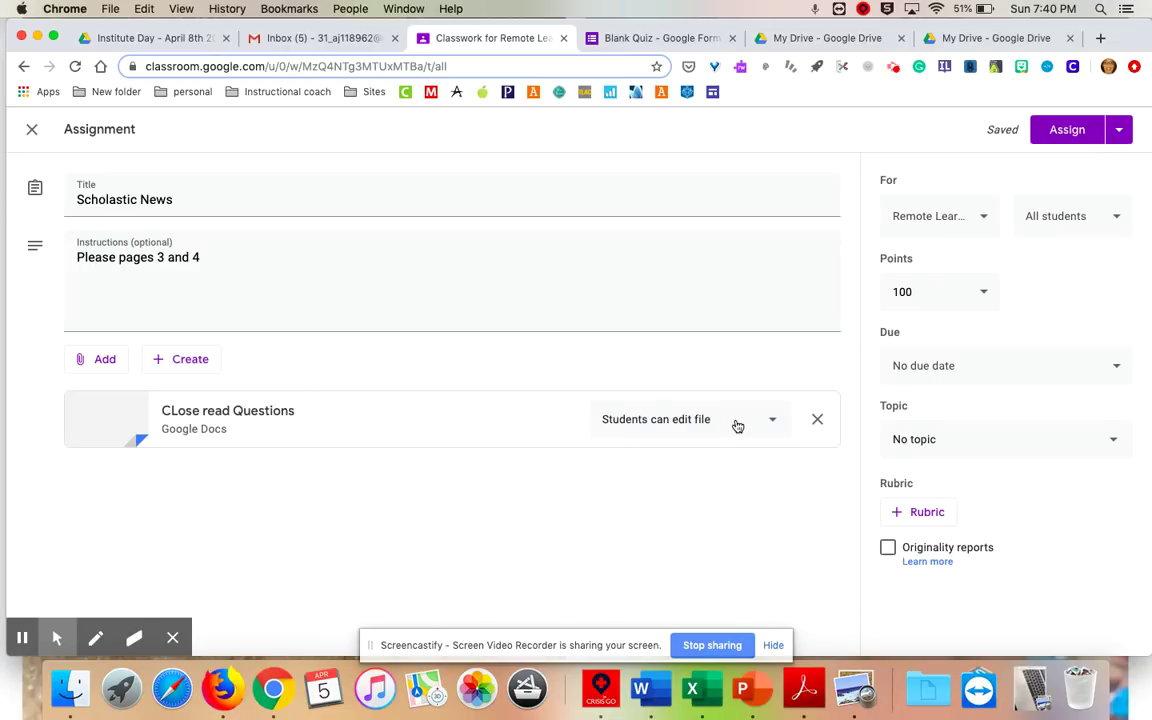
{"action": "left_click", "coordinate": [771, 423]}
{"action": "left_click", "coordinate": [740, 458]}
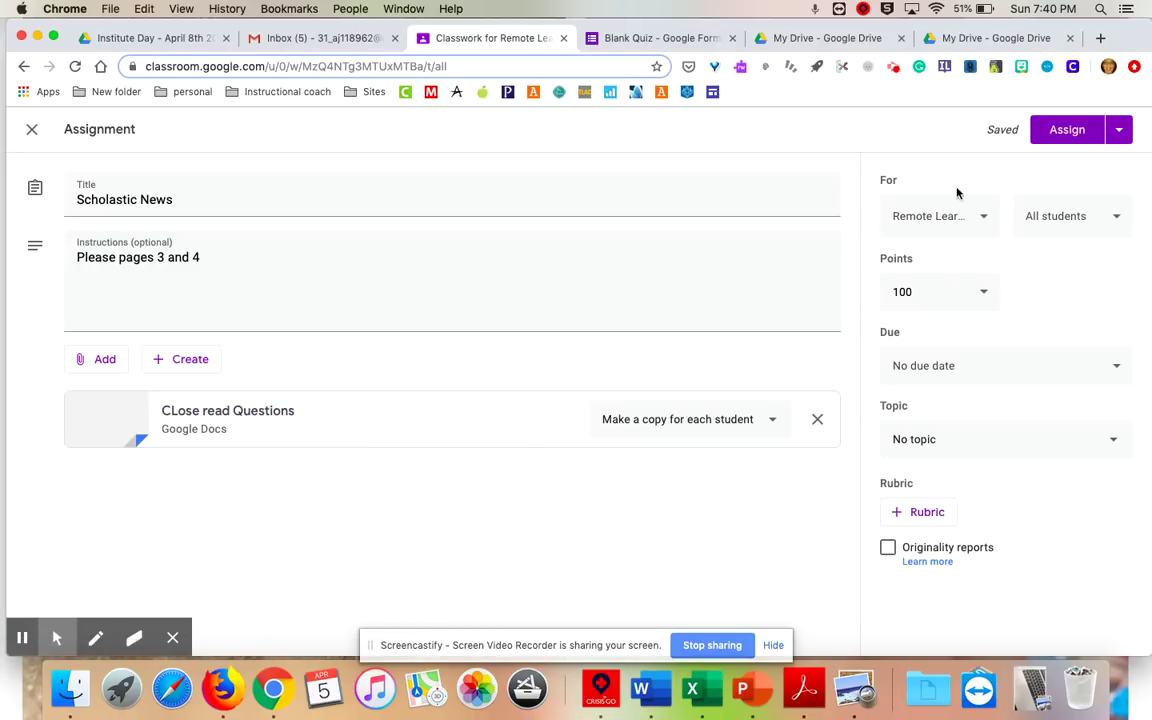
{"action": "left_click", "coordinate": [941, 296]}
Make Scholastic News ungraded and set its due date to April 7.
{"action": "left_click", "coordinate": [933, 340]}
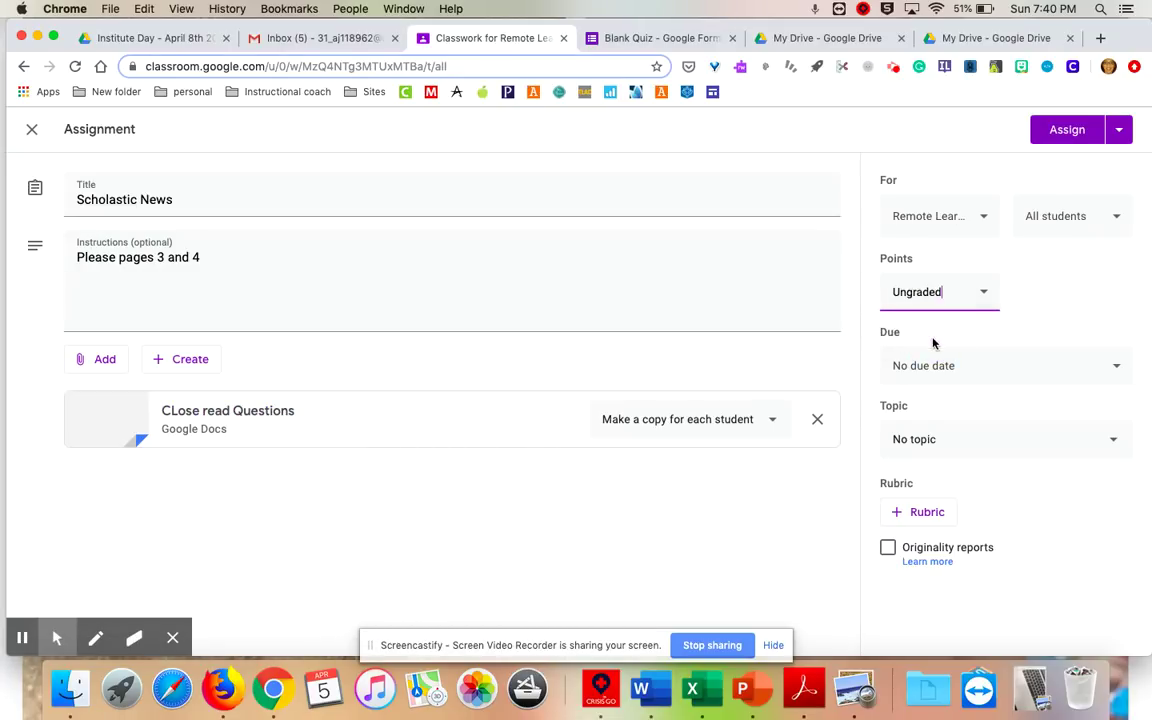
{"action": "left_click", "coordinate": [938, 365]}
{"action": "left_click", "coordinate": [952, 427]}
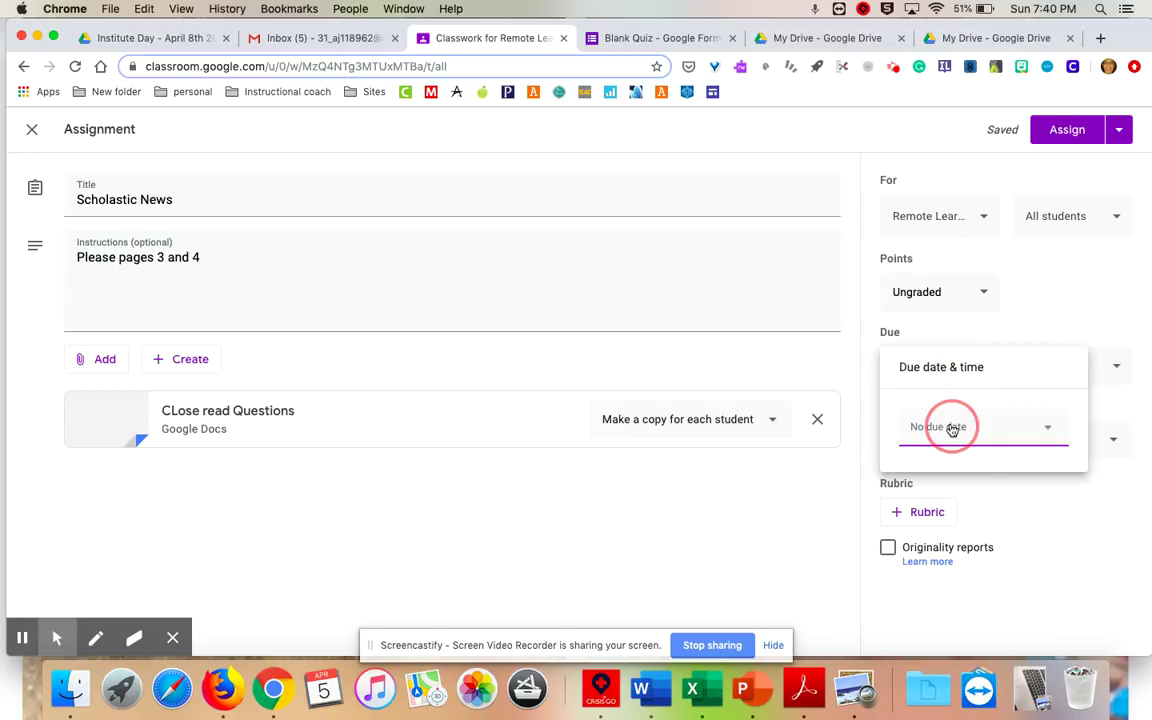
{"action": "left_click", "coordinate": [972, 528]}
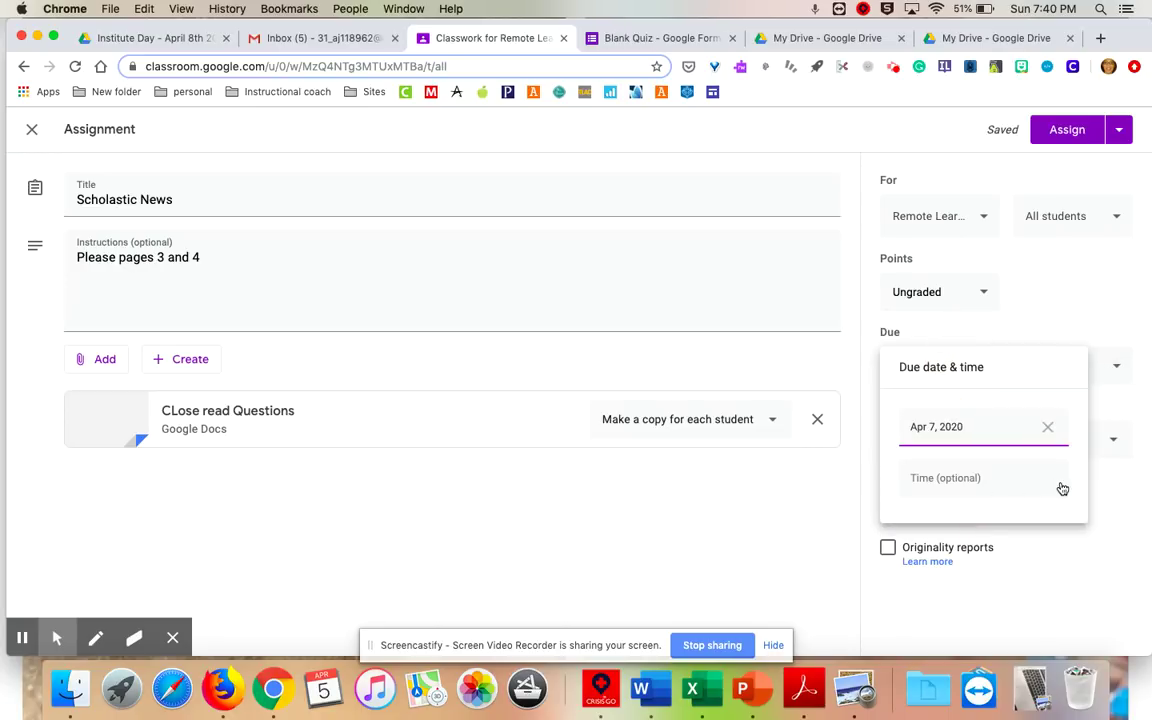
{"action": "left_click", "coordinate": [1099, 302]}
File Scholastic News under the ELA topic, assign it, and go to People.
{"action": "left_click", "coordinate": [964, 437]}
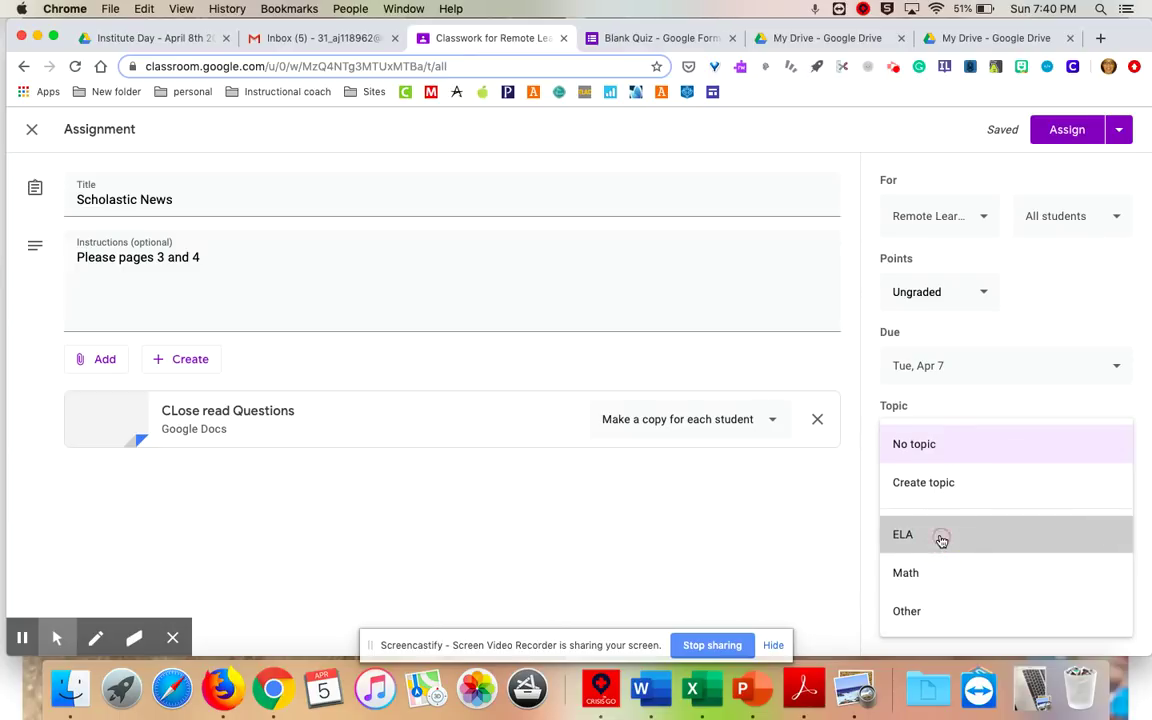
{"action": "left_click", "coordinate": [940, 541]}
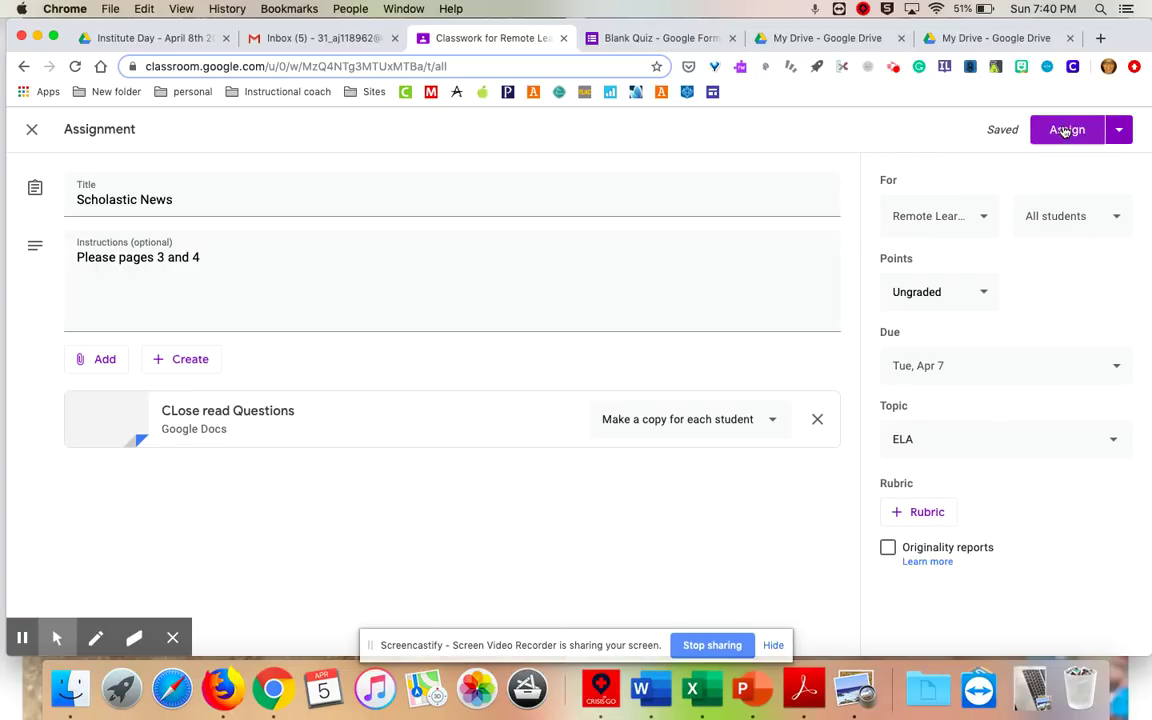
{"action": "left_click", "coordinate": [1062, 134]}
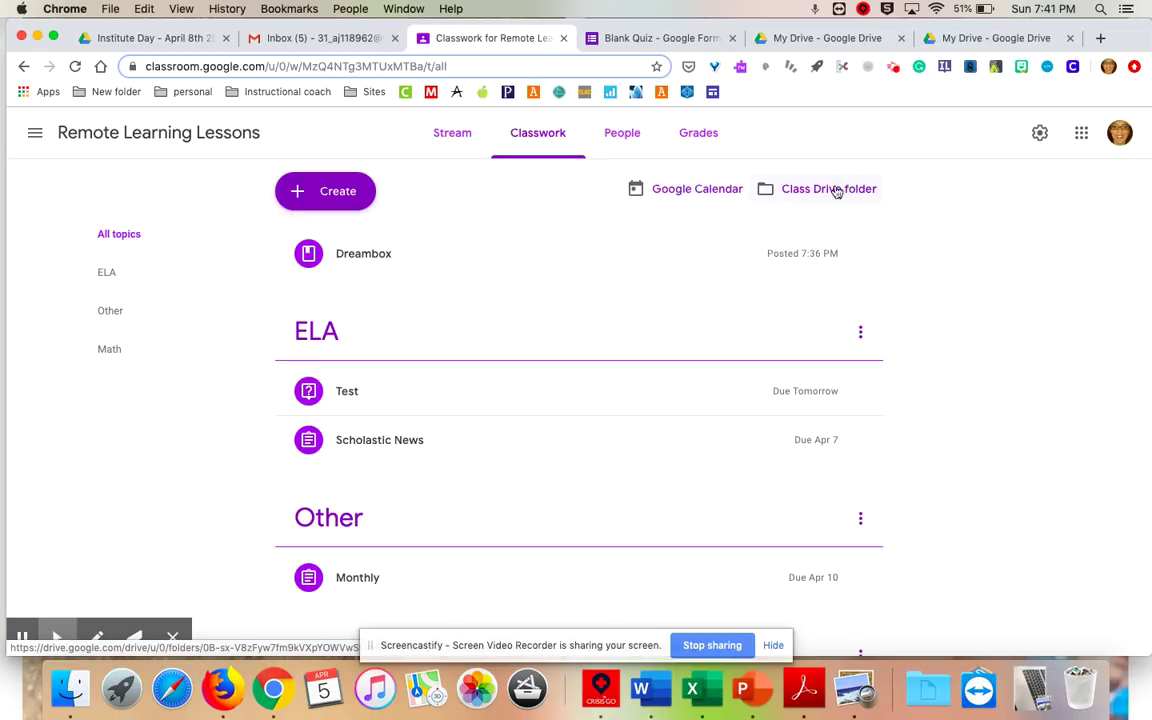
{"action": "left_click", "coordinate": [630, 143]}
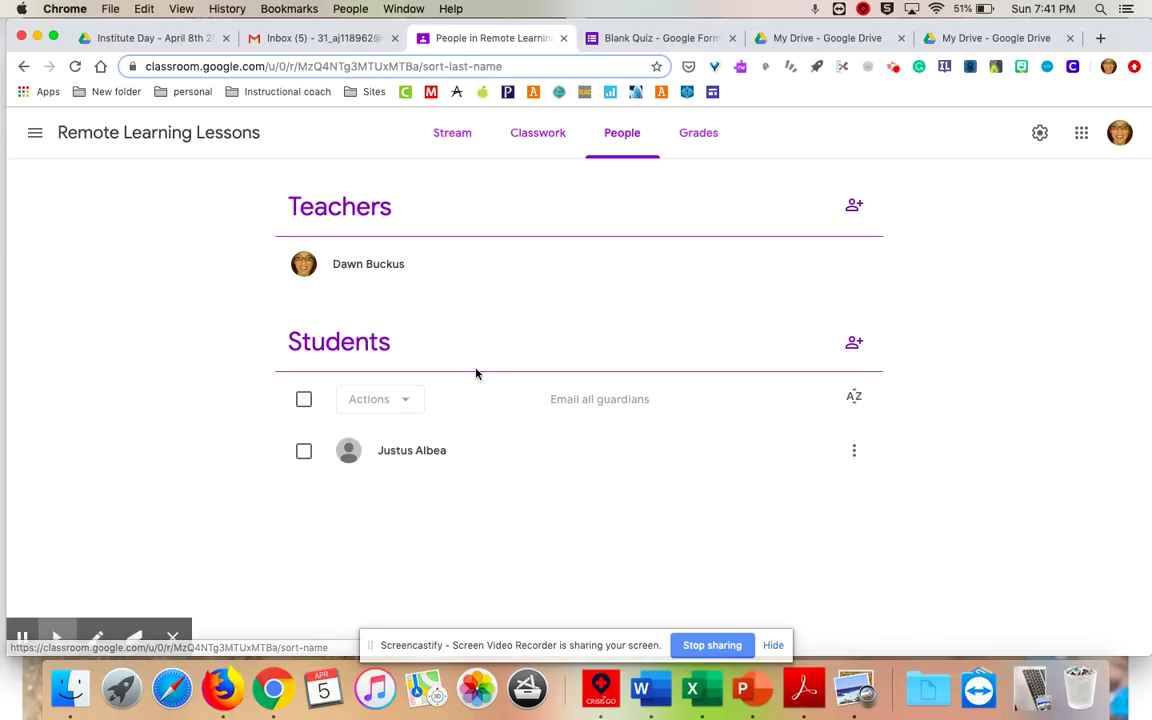
Select the class's only student in the roster and remove them from the class.
{"action": "left_click", "coordinate": [305, 453]}
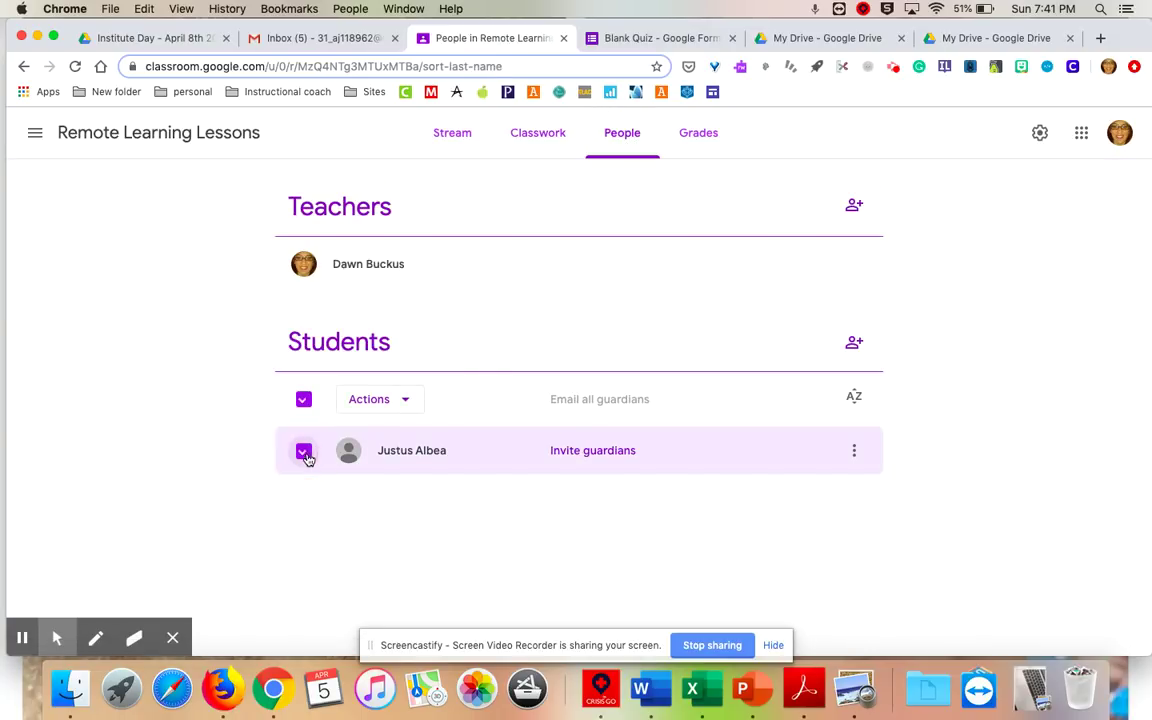
{"action": "left_click", "coordinate": [854, 451]}
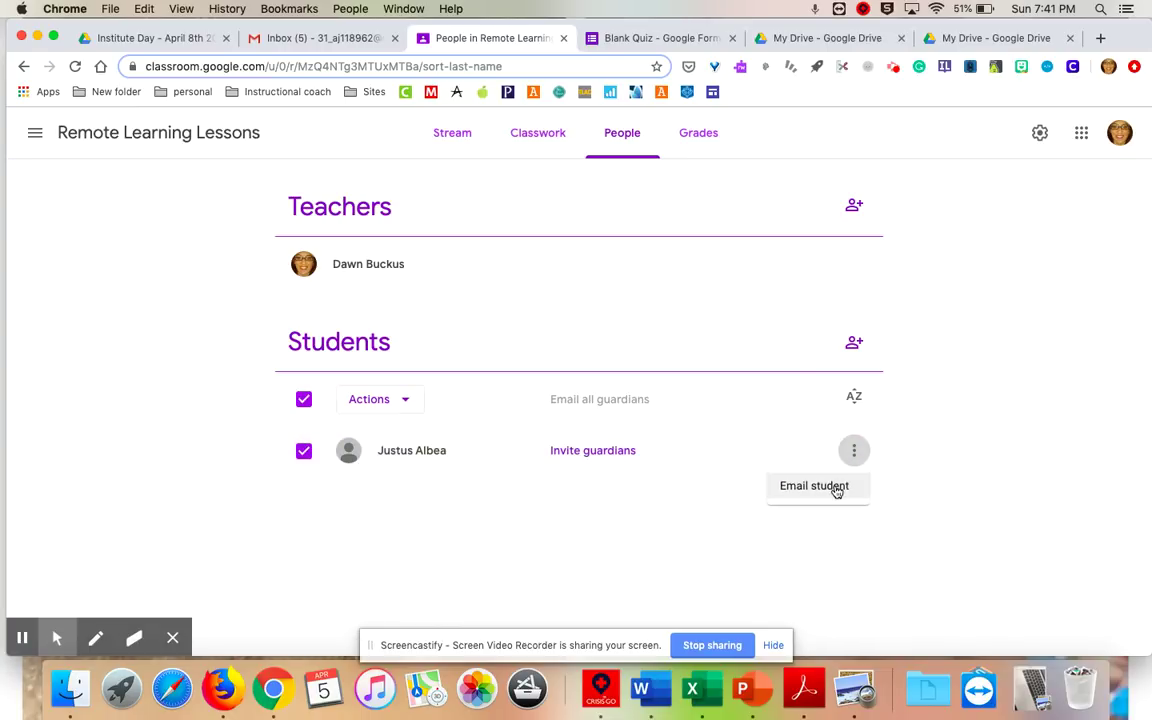
{"action": "left_click", "coordinate": [820, 424]}
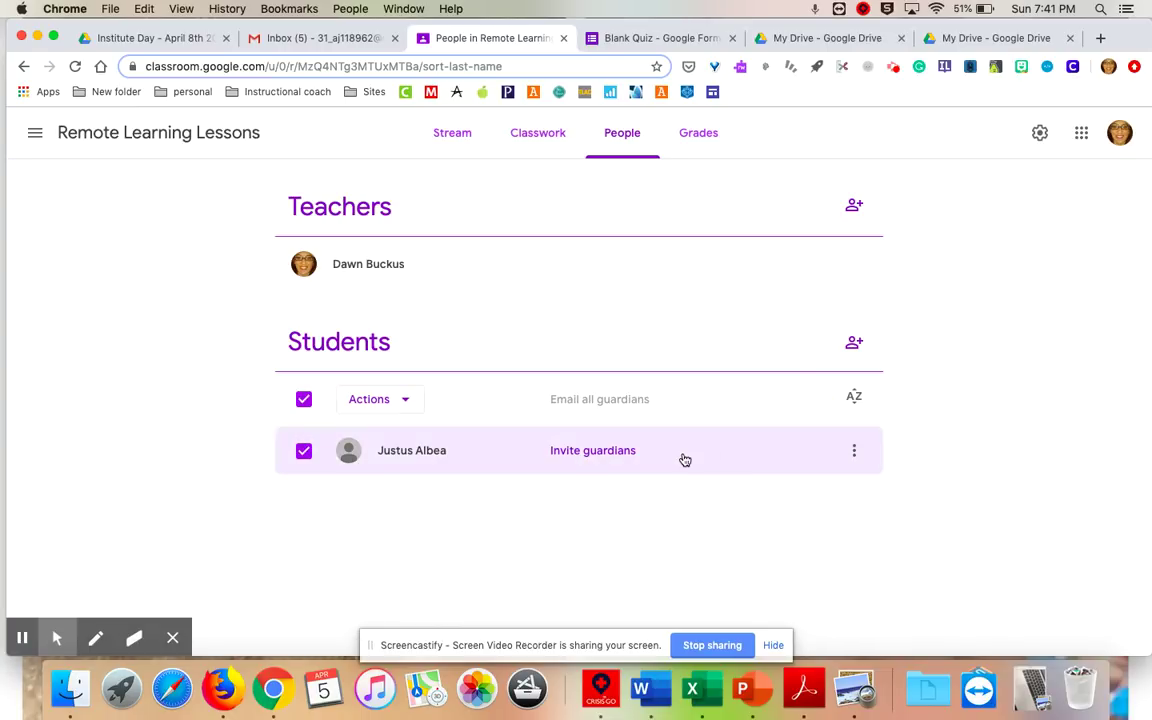
{"action": "left_click", "coordinate": [402, 400]}
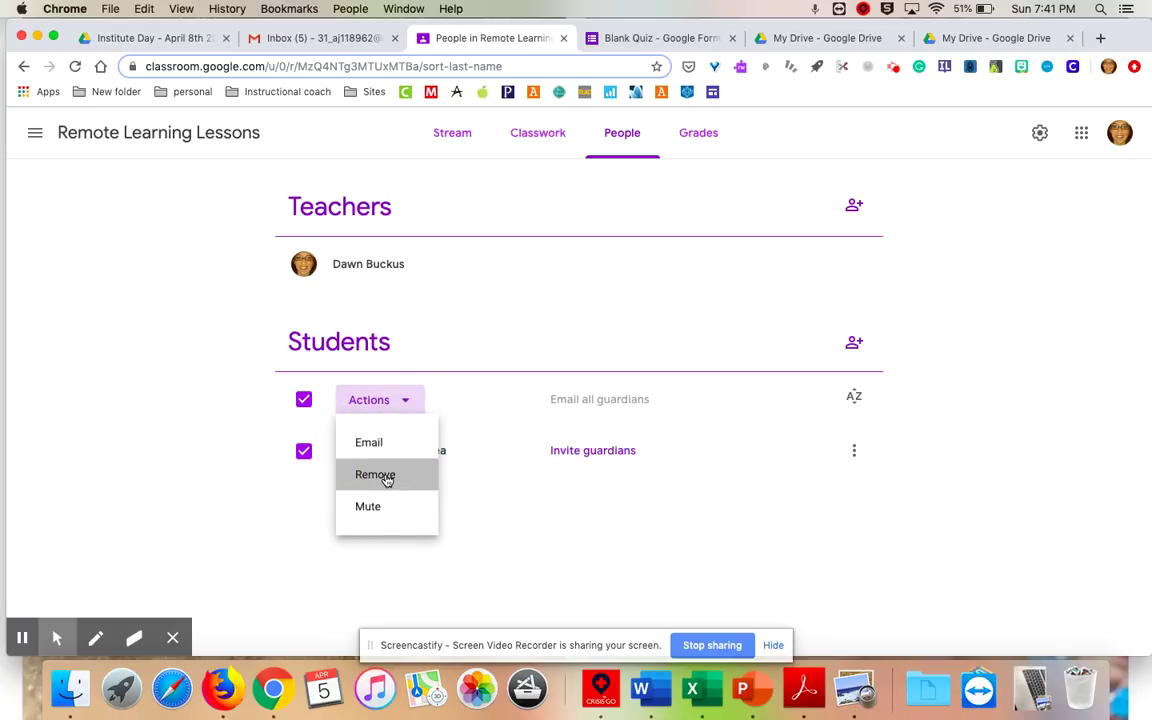
{"action": "left_click", "coordinate": [385, 476]}
{"action": "left_click", "coordinate": [726, 432]}
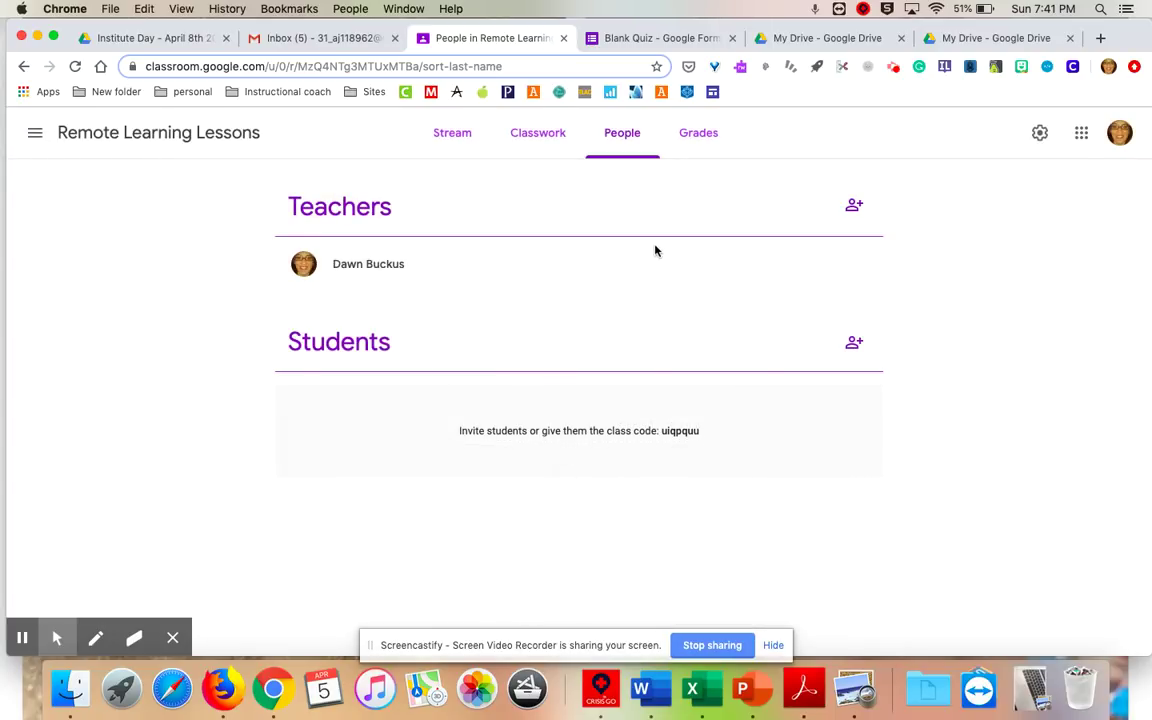
Copy the class code to the clipboard and bring up the Invite students dialog.
{"action": "left_click", "coordinate": [851, 206]}
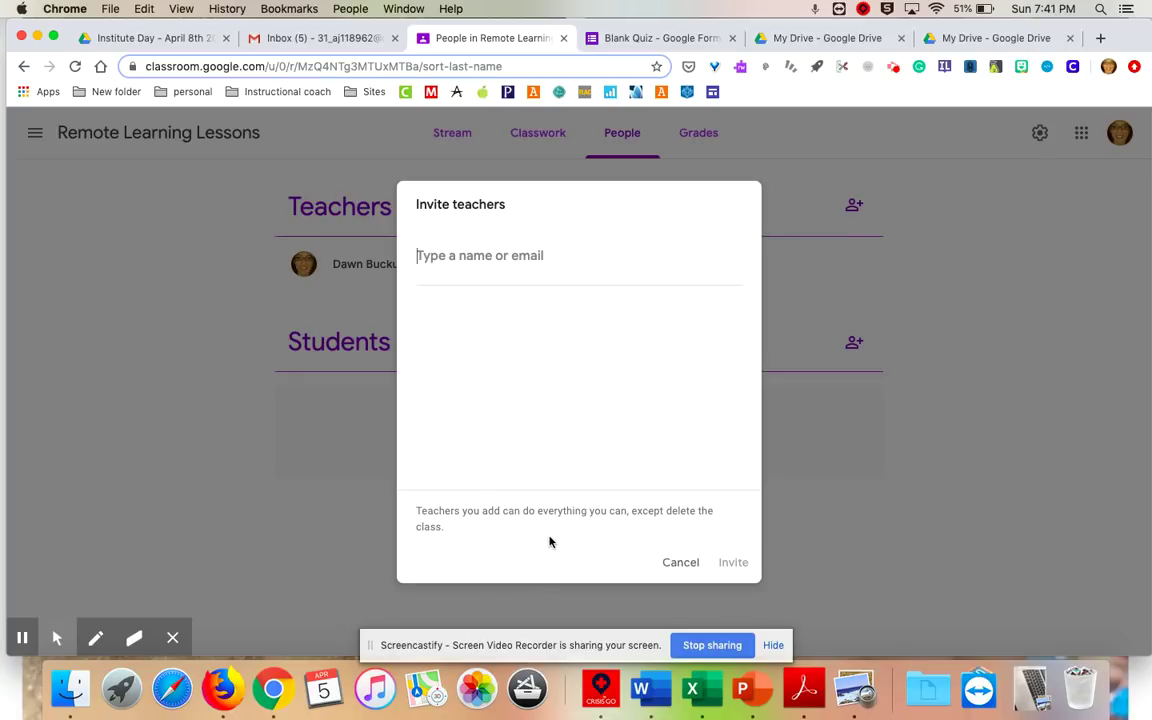
{"action": "left_click", "coordinate": [680, 565]}
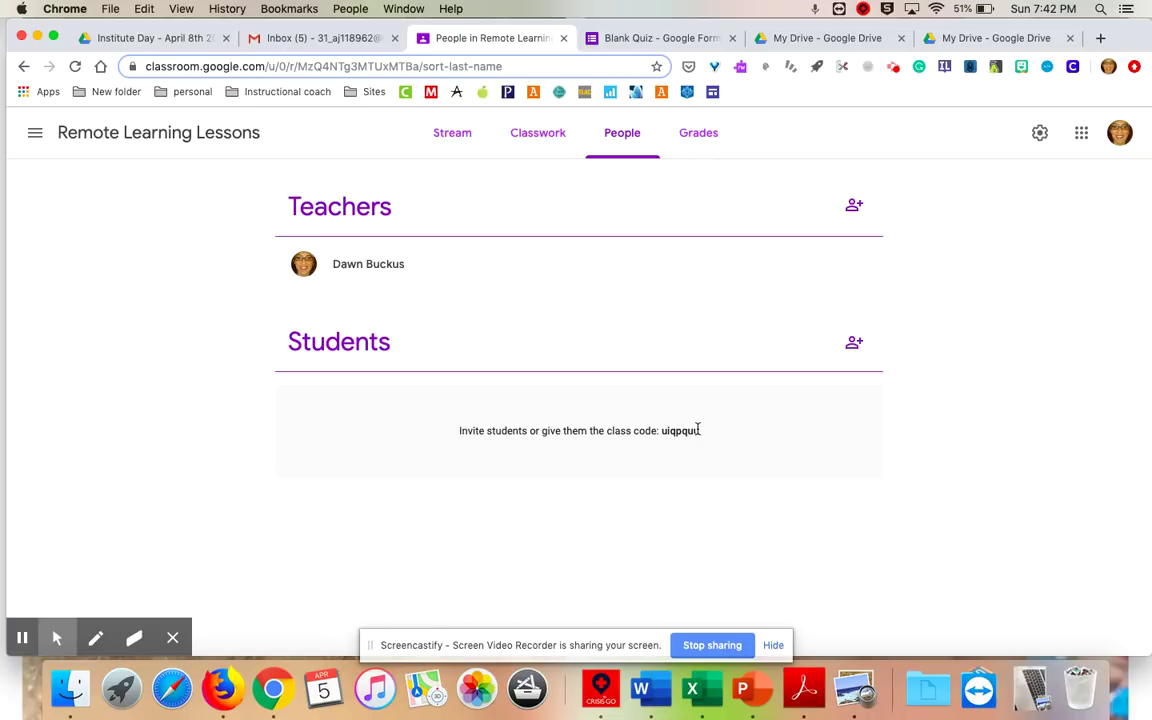
{"action": "left_click_drag", "start_coordinate": [661, 430], "coordinate": [700, 430]}
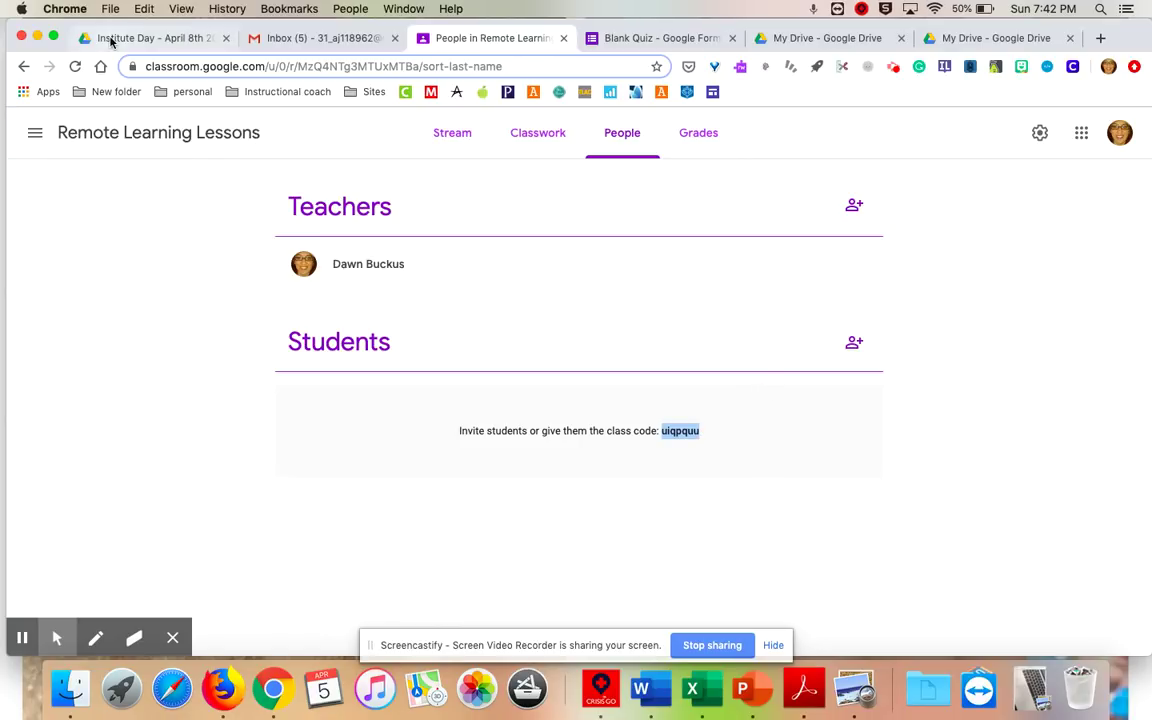
{"action": "left_click", "coordinate": [144, 10]}
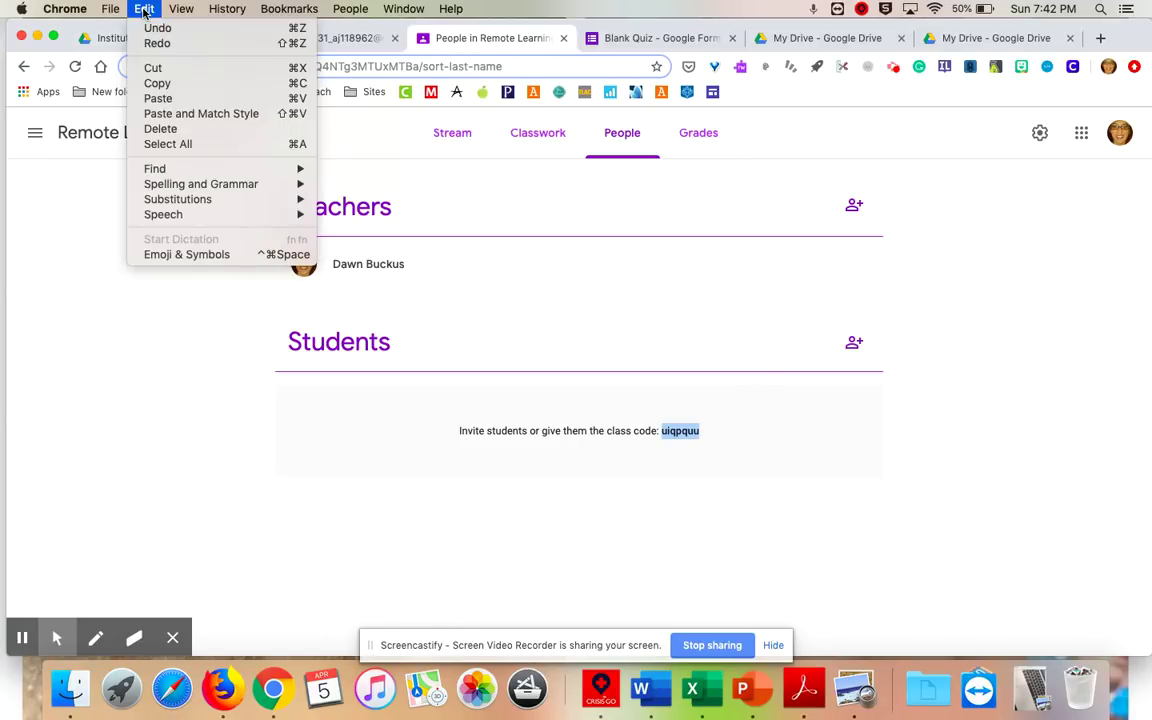
{"action": "left_click", "coordinate": [150, 83]}
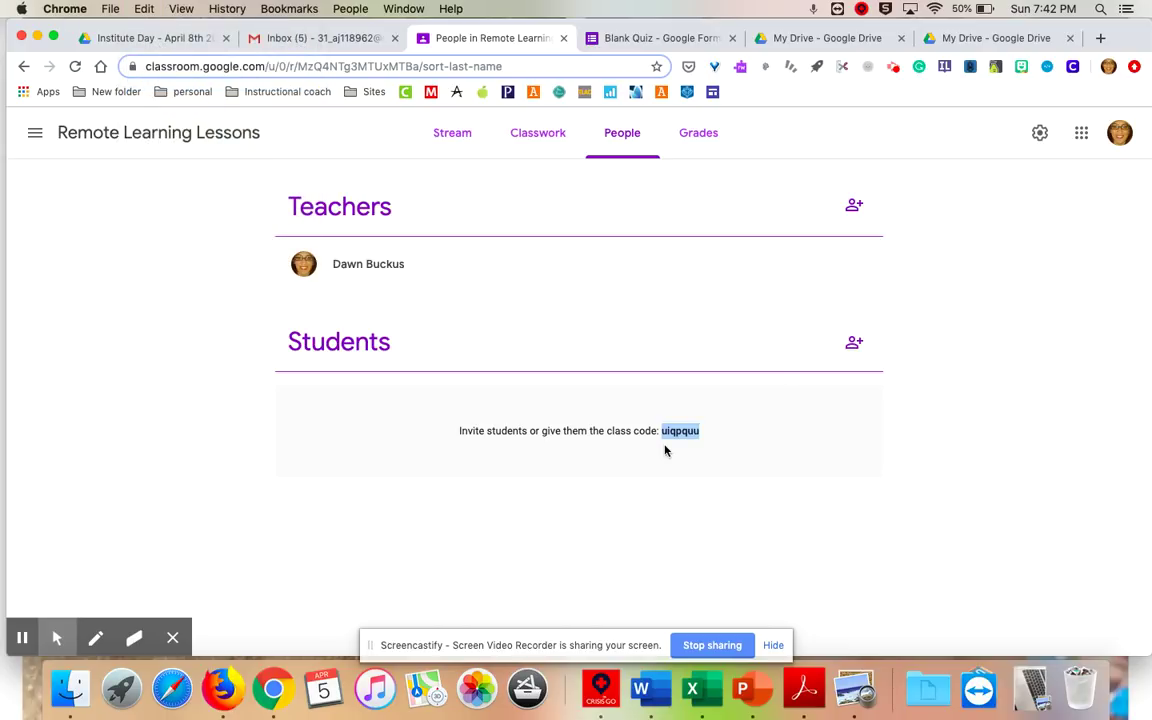
{"action": "left_click", "coordinate": [854, 342]}
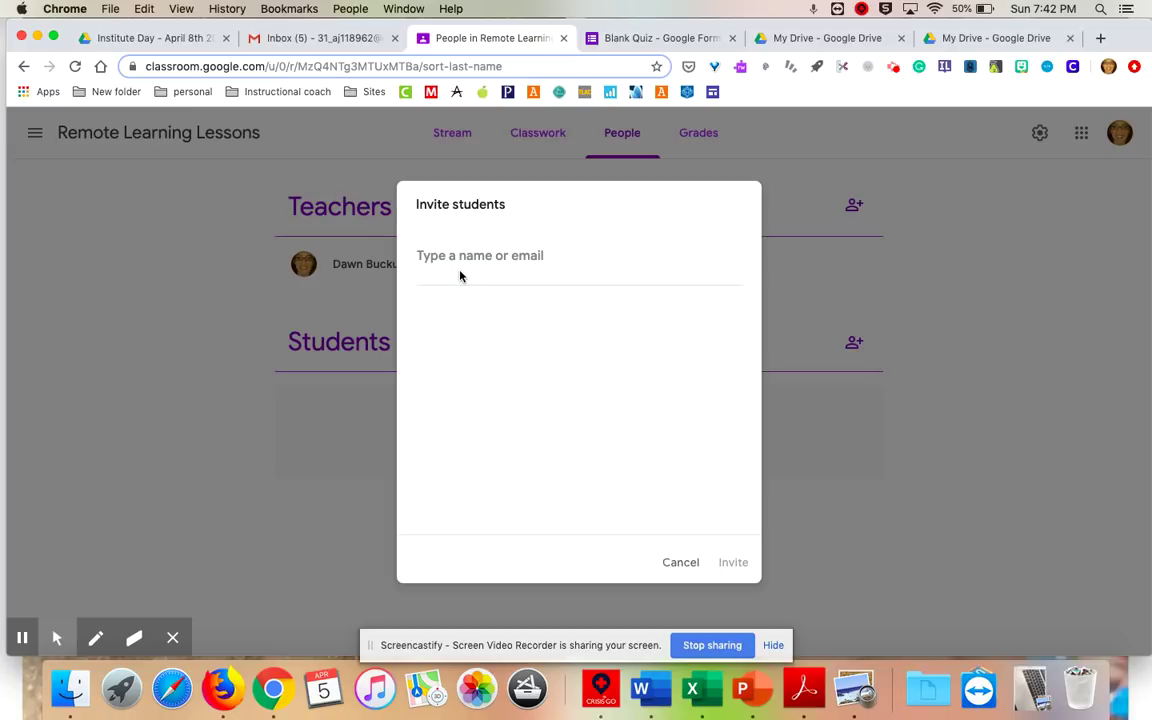
Search for the removed student by name and send them a class invitation.
{"action": "left_click", "coordinate": [430, 258]}
{"action": "left_click", "coordinate": [430, 257]}
{"action": "type", "text": "J"}
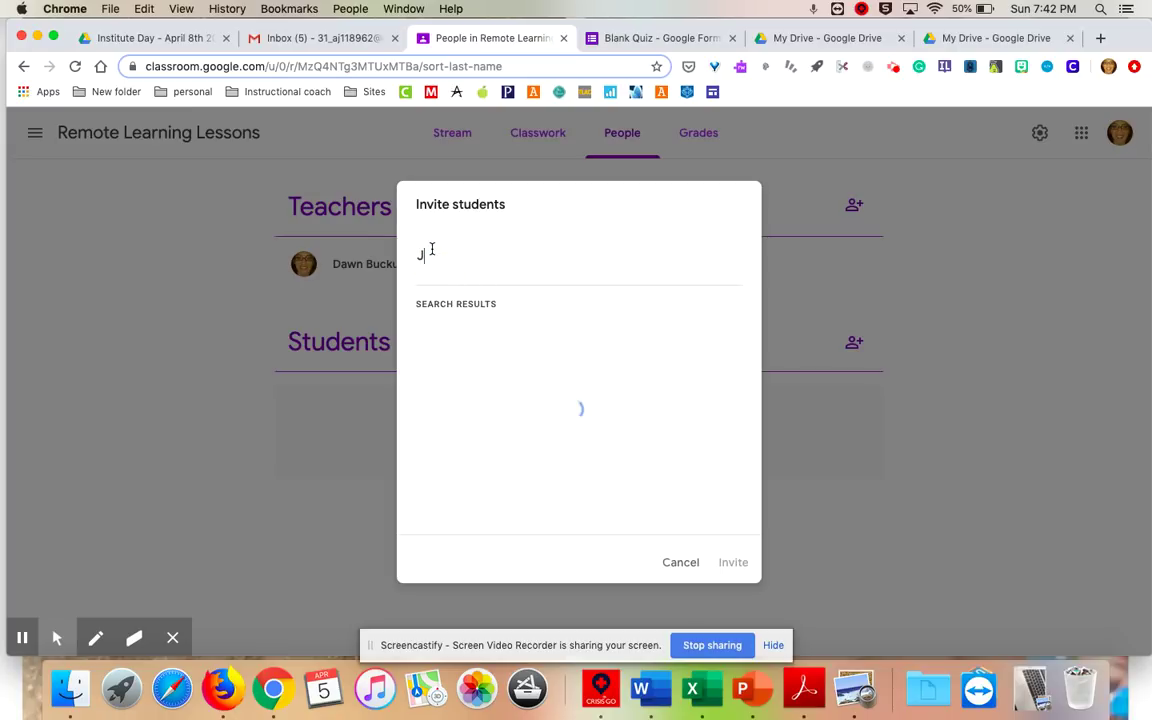
{"action": "type", "text": "ustu"}
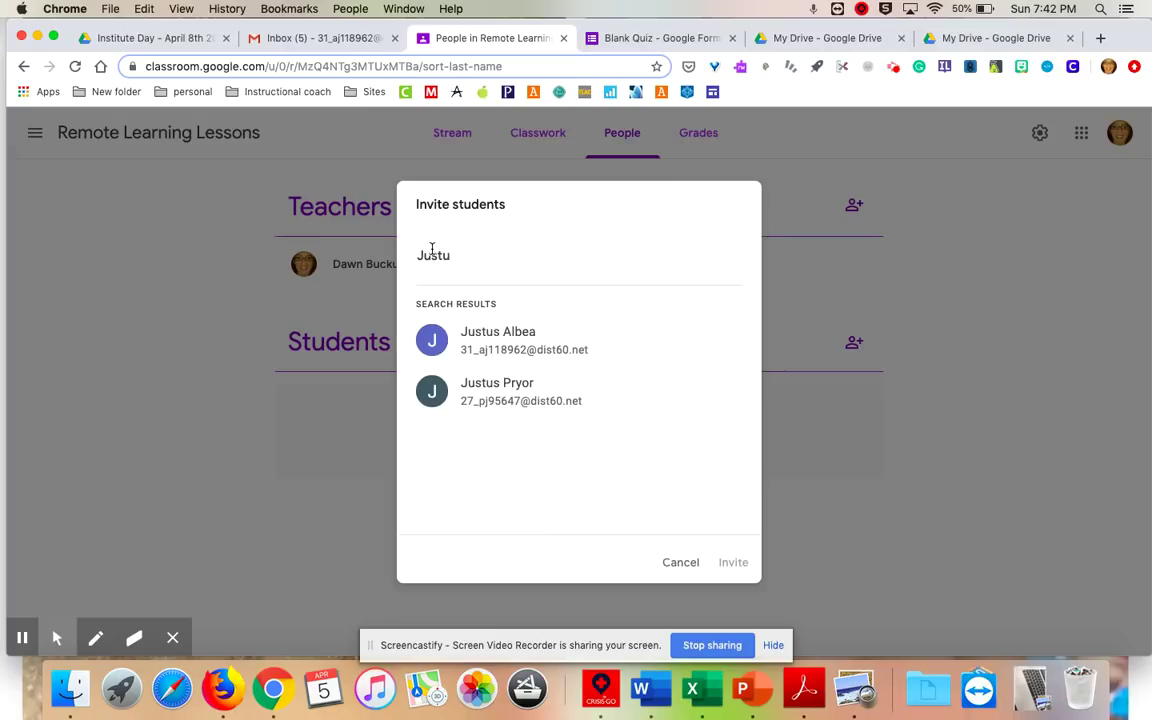
{"action": "left_click", "coordinate": [455, 340]}
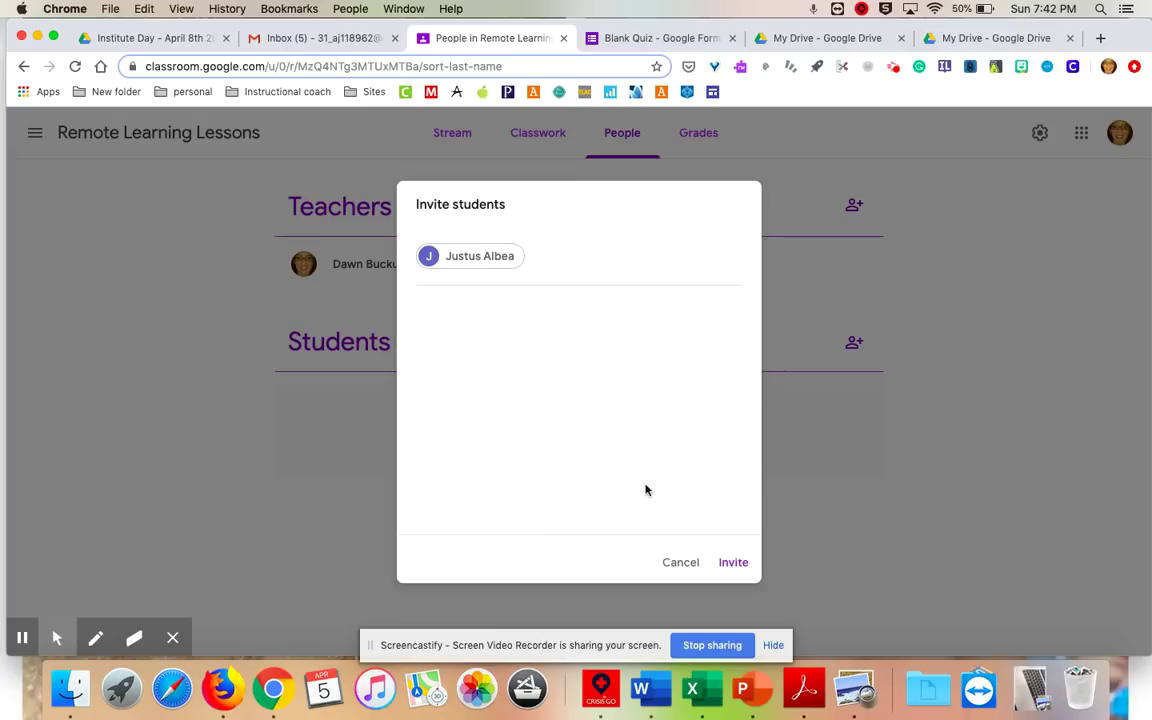
{"action": "left_click", "coordinate": [738, 563]}
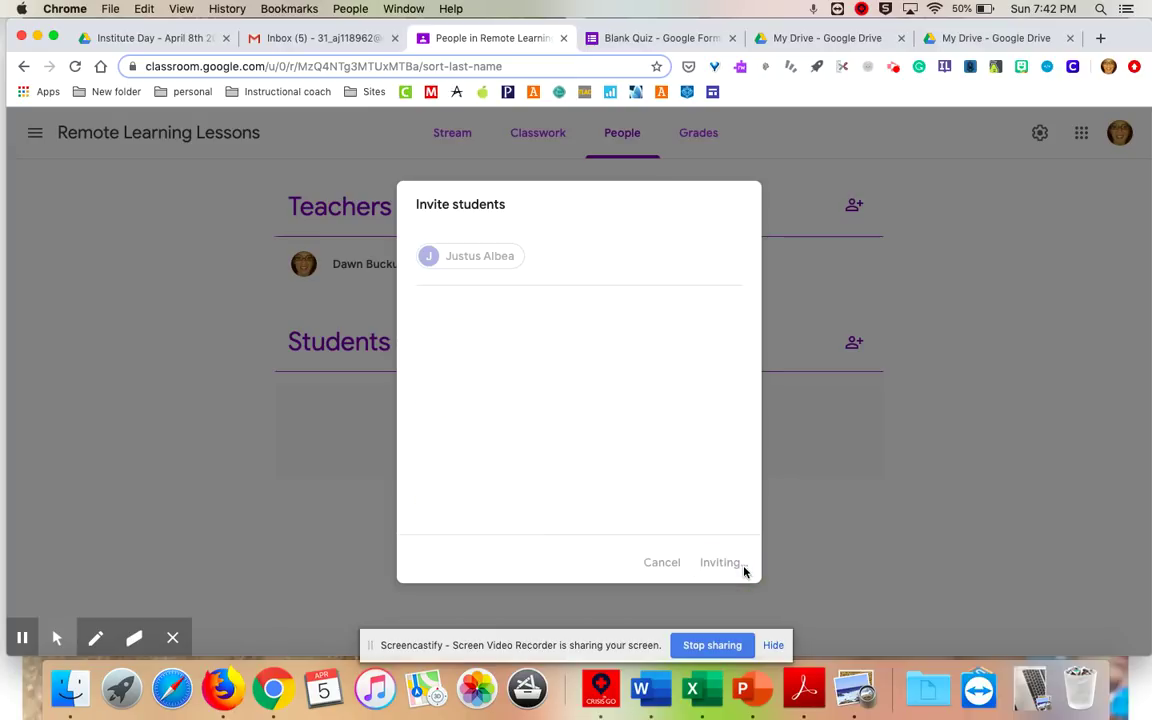
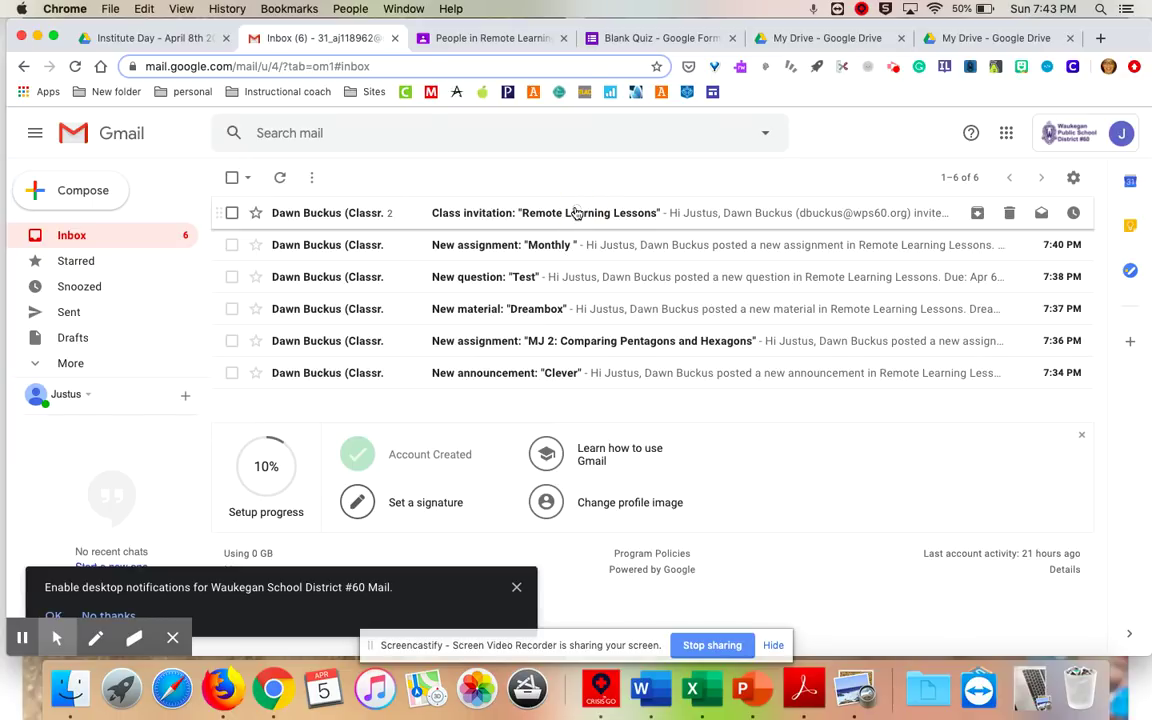
Open the Remote Learning Lessons class invitation email in the student's Gmail inbox.
{"action": "left_click", "coordinate": [577, 213]}
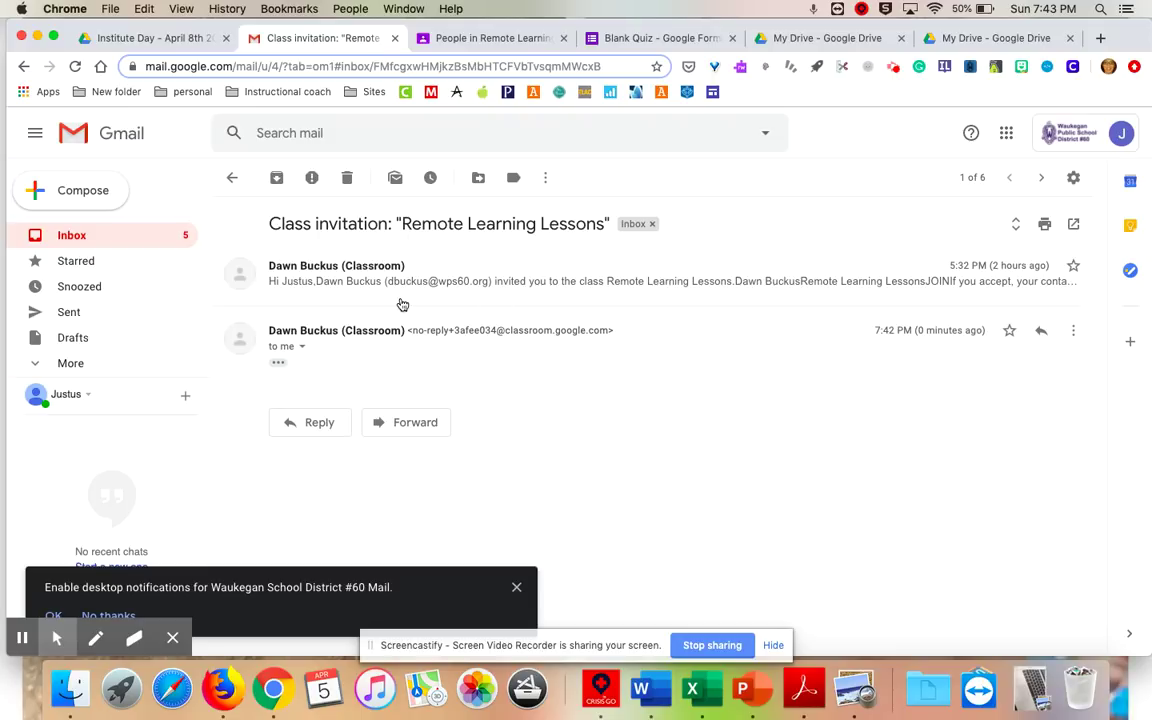
Read the expanded class invitation message, then launch Google Classroom from the Google apps grid.
{"action": "left_click", "coordinate": [325, 285]}
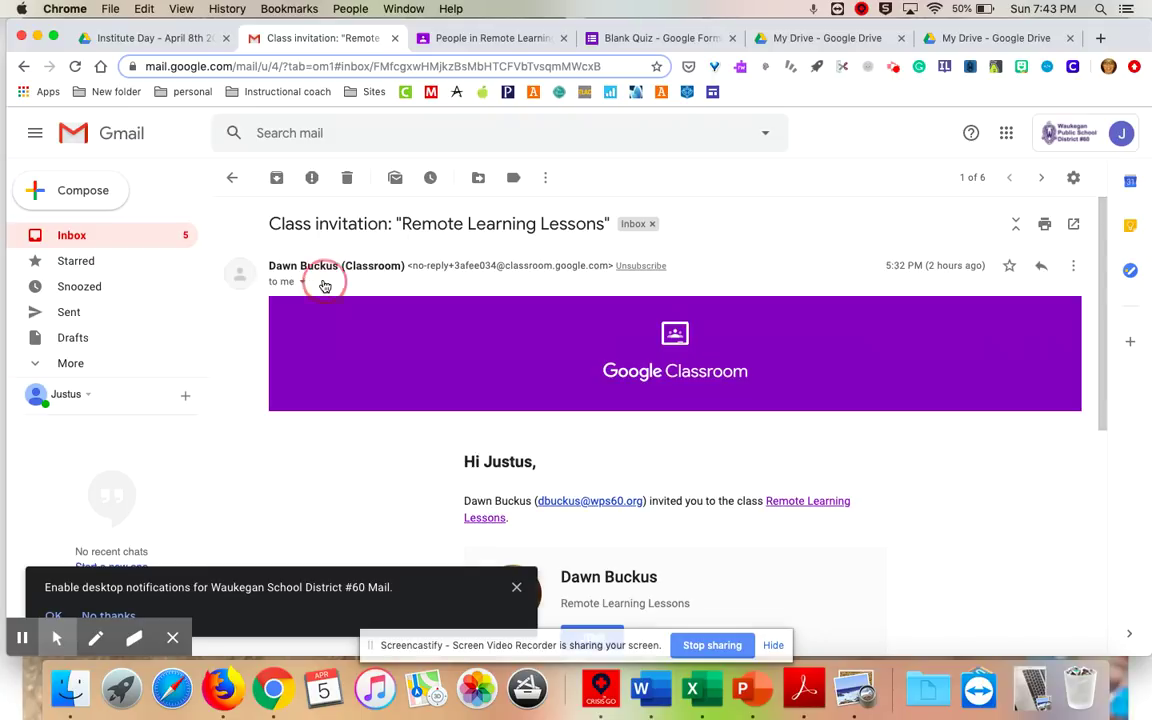
{"action": "scroll", "coordinate": [543, 485], "scroll_direction": "down", "scroll_amount": 2}
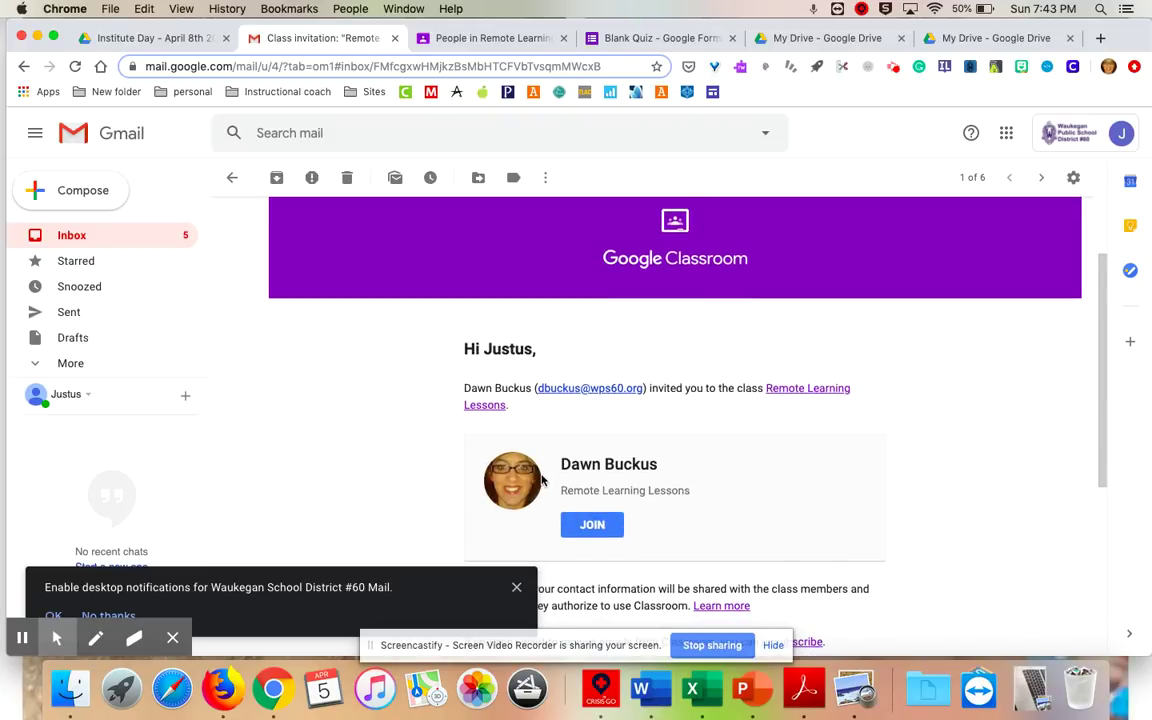
{"action": "scroll", "coordinate": [543, 482], "scroll_direction": "down", "scroll_amount": 1}
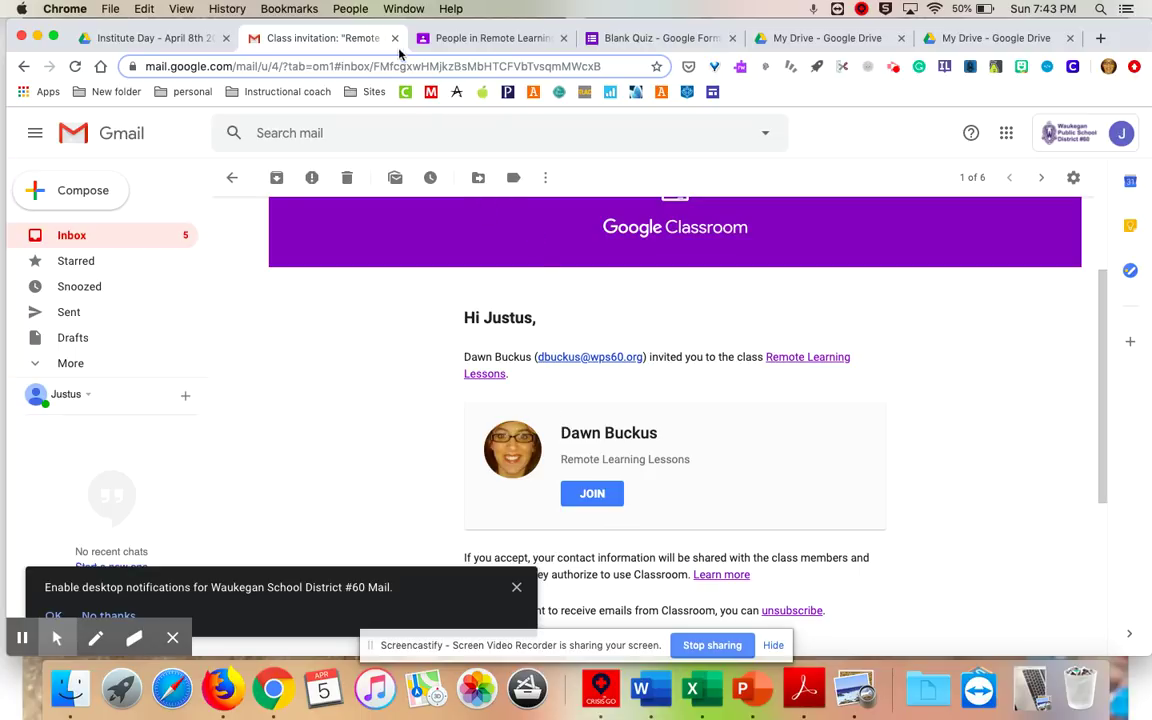
{"action": "left_click", "coordinate": [455, 40]}
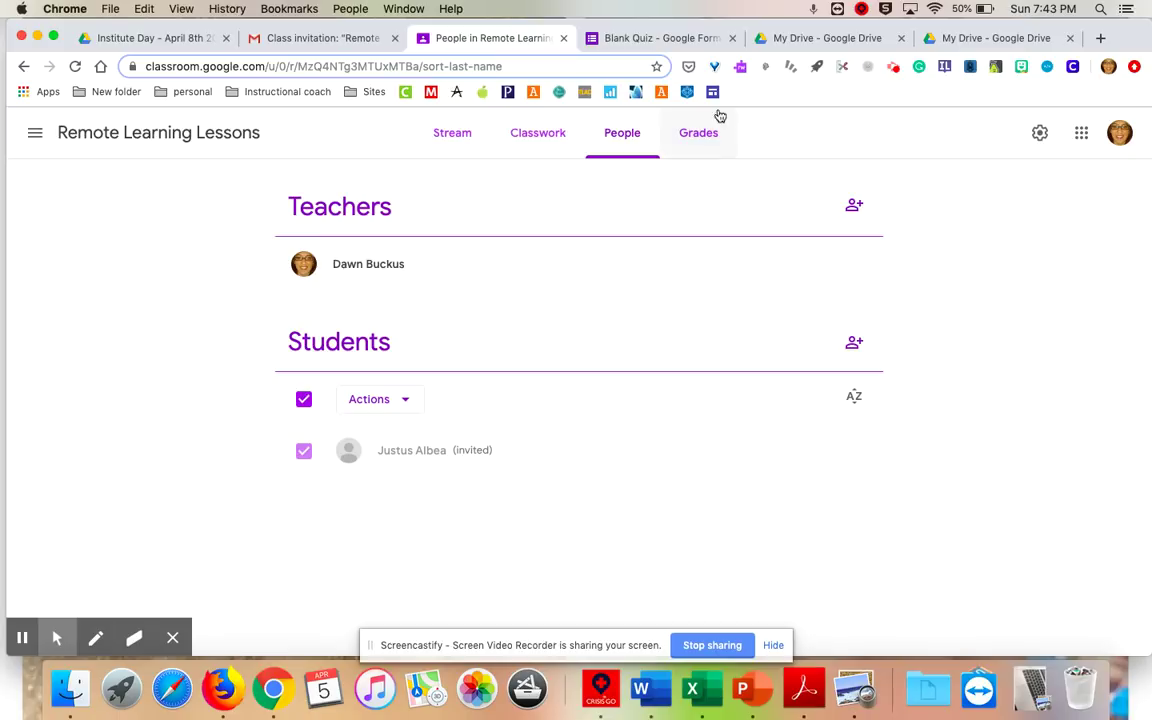
{"action": "left_click", "coordinate": [290, 37]}
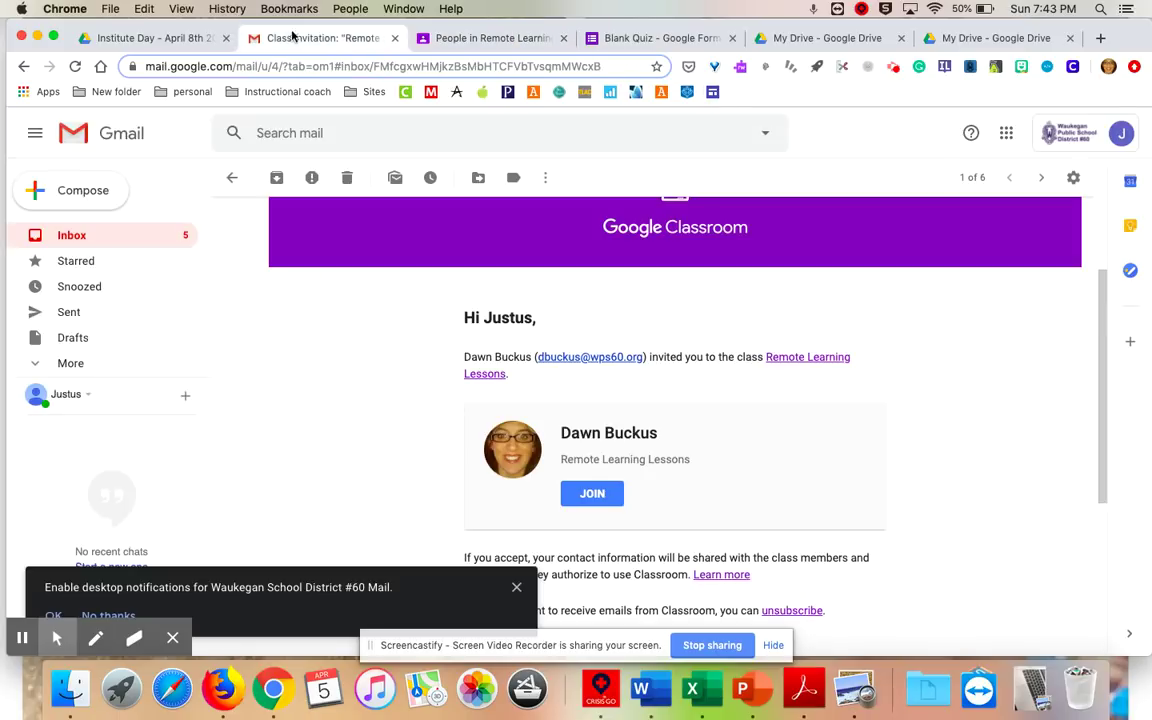
{"action": "left_click", "coordinate": [1005, 133]}
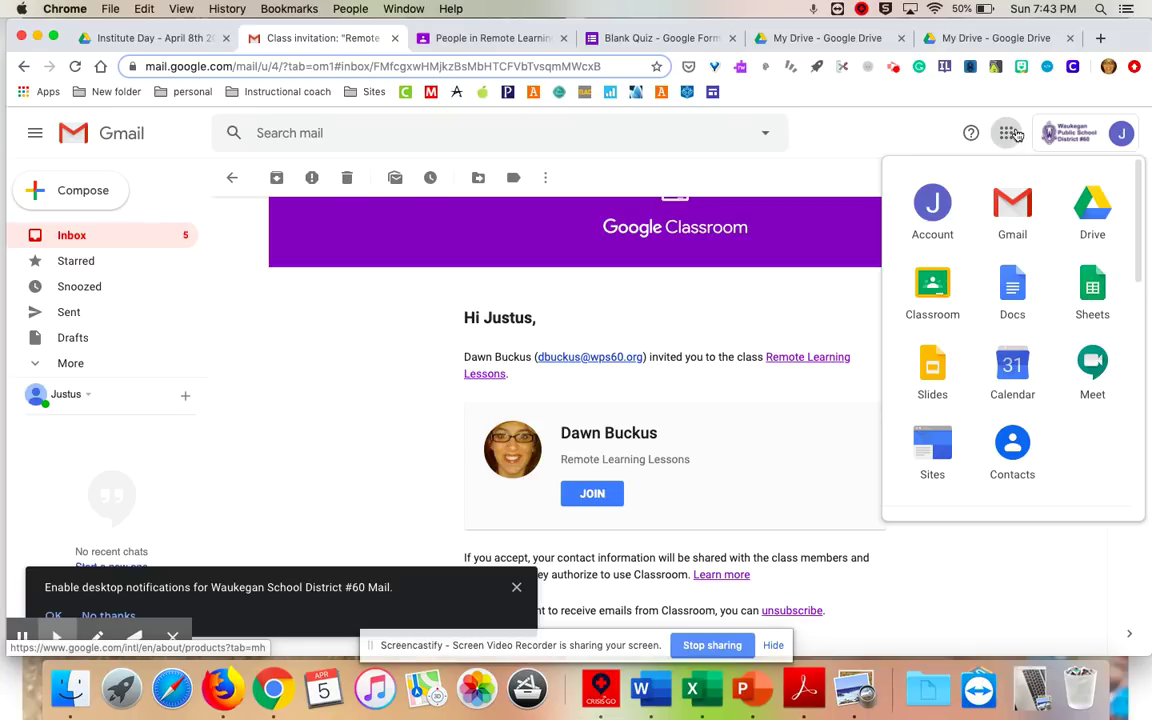
{"action": "left_click", "coordinate": [932, 288]}
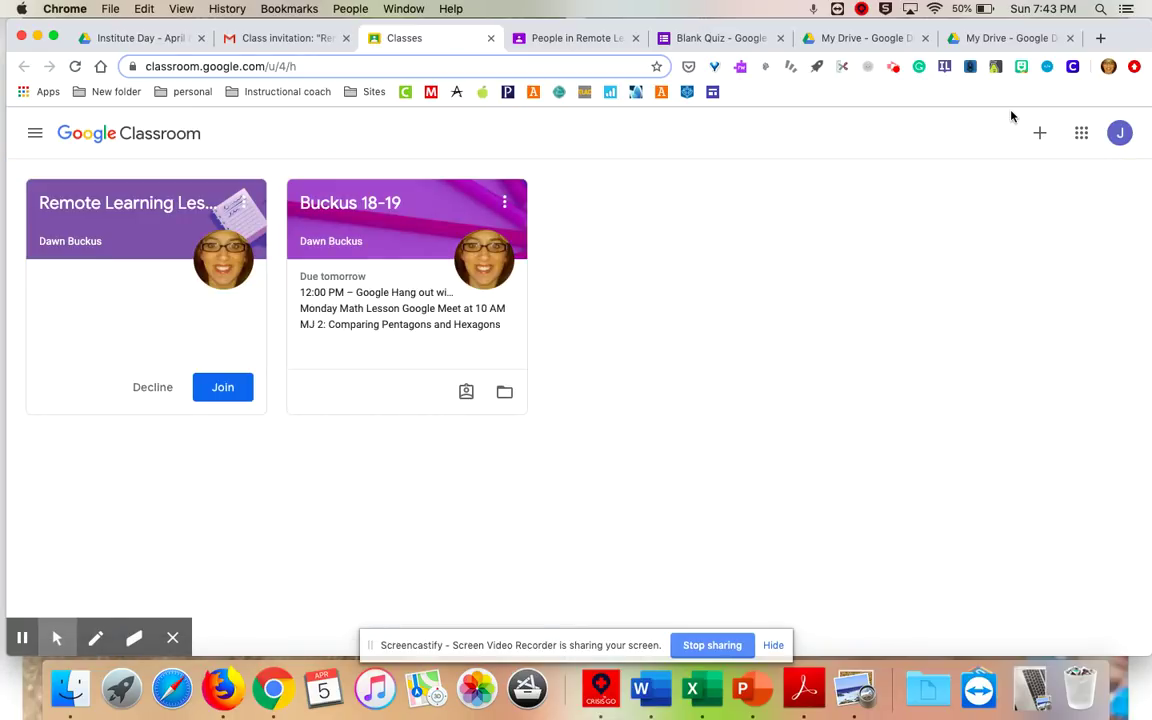
Join Remote Learning Lessons by pasting the class code.
{"action": "left_click", "coordinate": [1039, 133]}
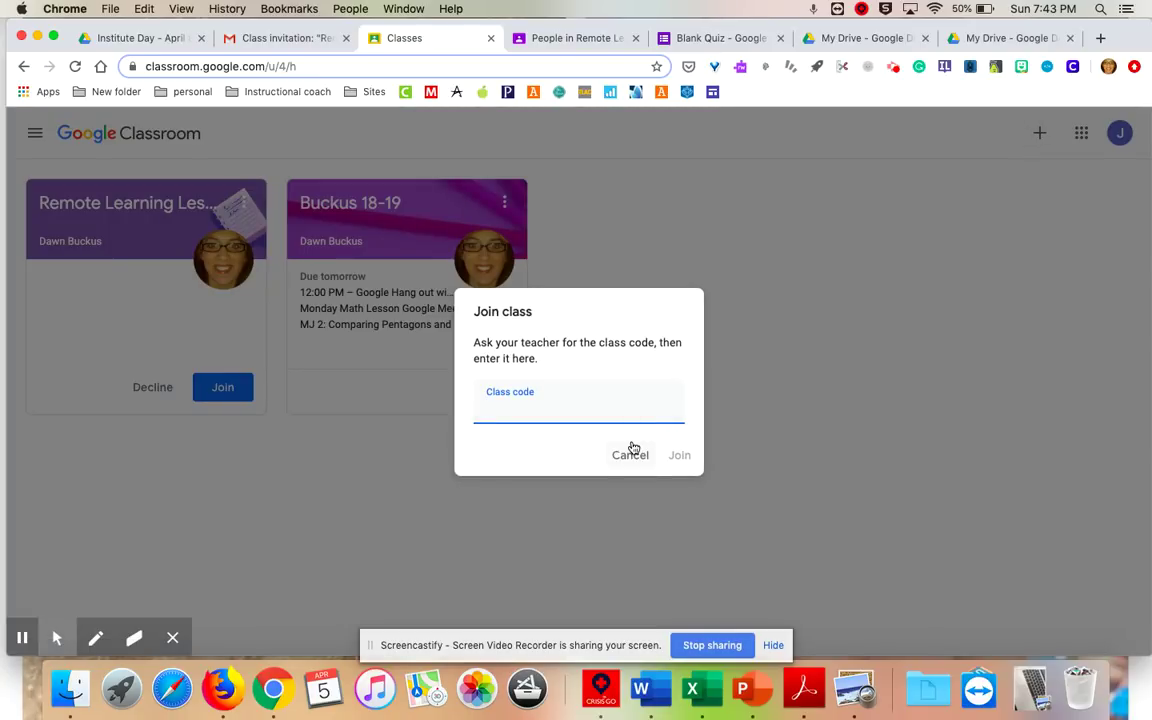
{"action": "left_click", "coordinate": [679, 455]}
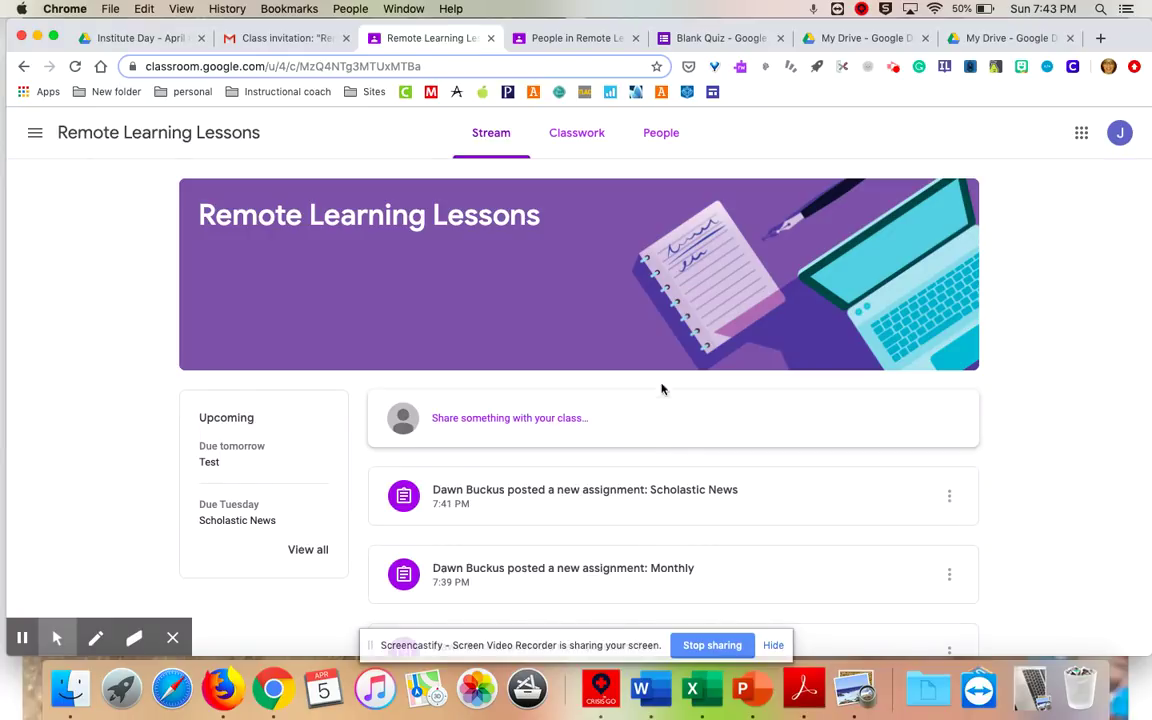
Look over the class's People and Stream pages, ending on the Classwork list.
{"action": "left_click", "coordinate": [664, 134]}
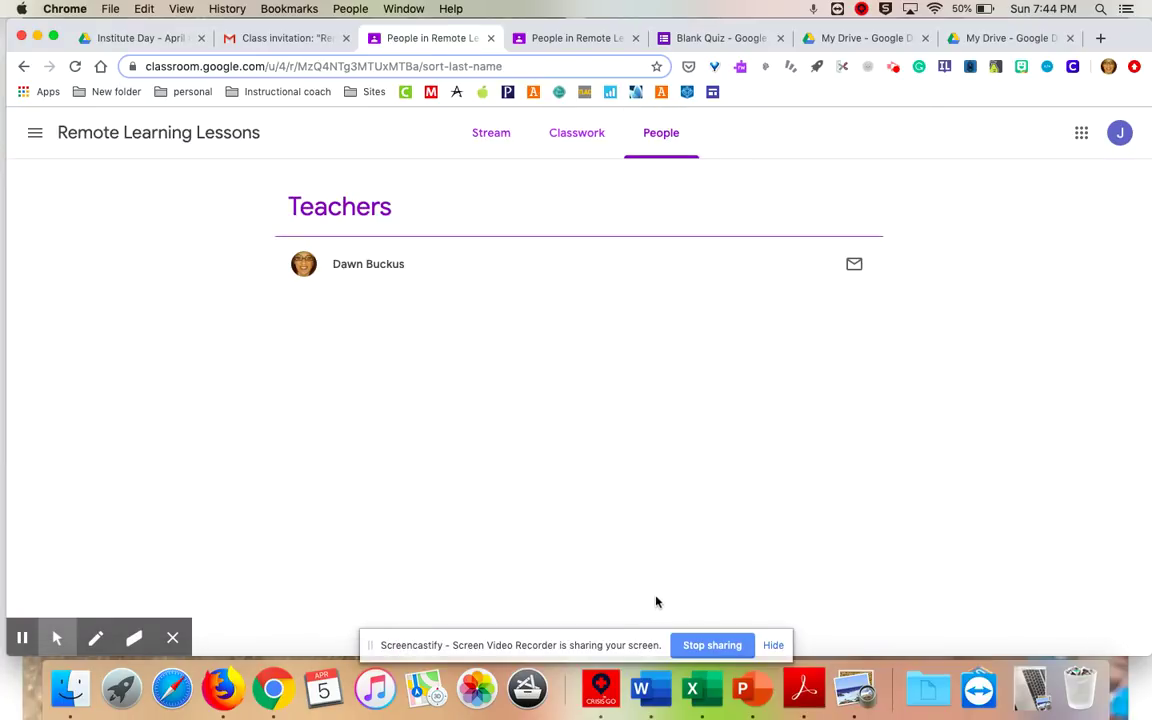
{"action": "left_click", "coordinate": [589, 134]}
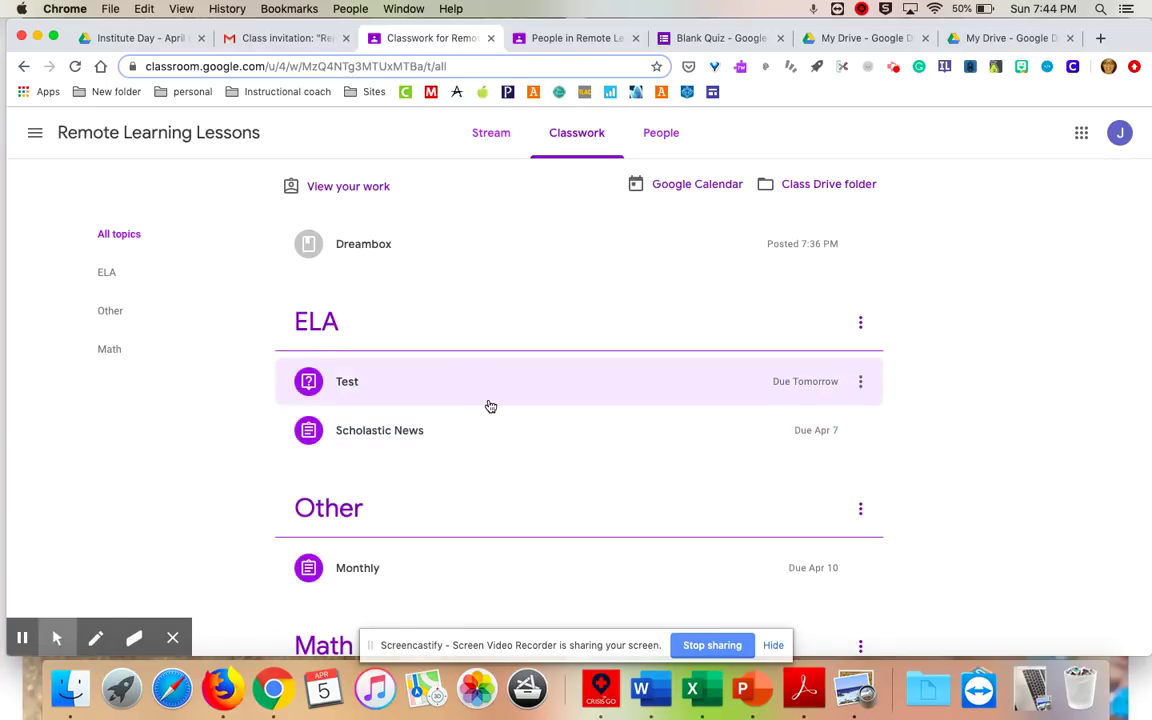
{"action": "left_click", "coordinate": [490, 133]}
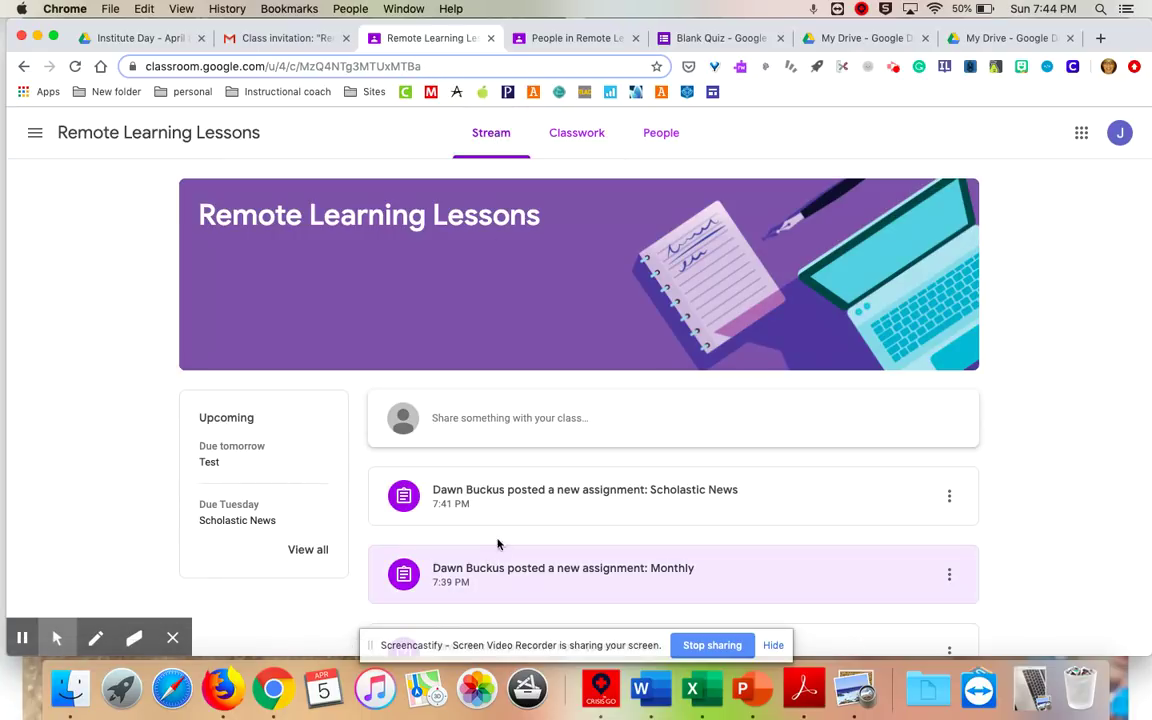
{"action": "scroll", "coordinate": [504, 525], "scroll_direction": "down", "scroll_amount": 3}
{"action": "scroll", "coordinate": [504, 525], "scroll_direction": "down", "scroll_amount": 8}
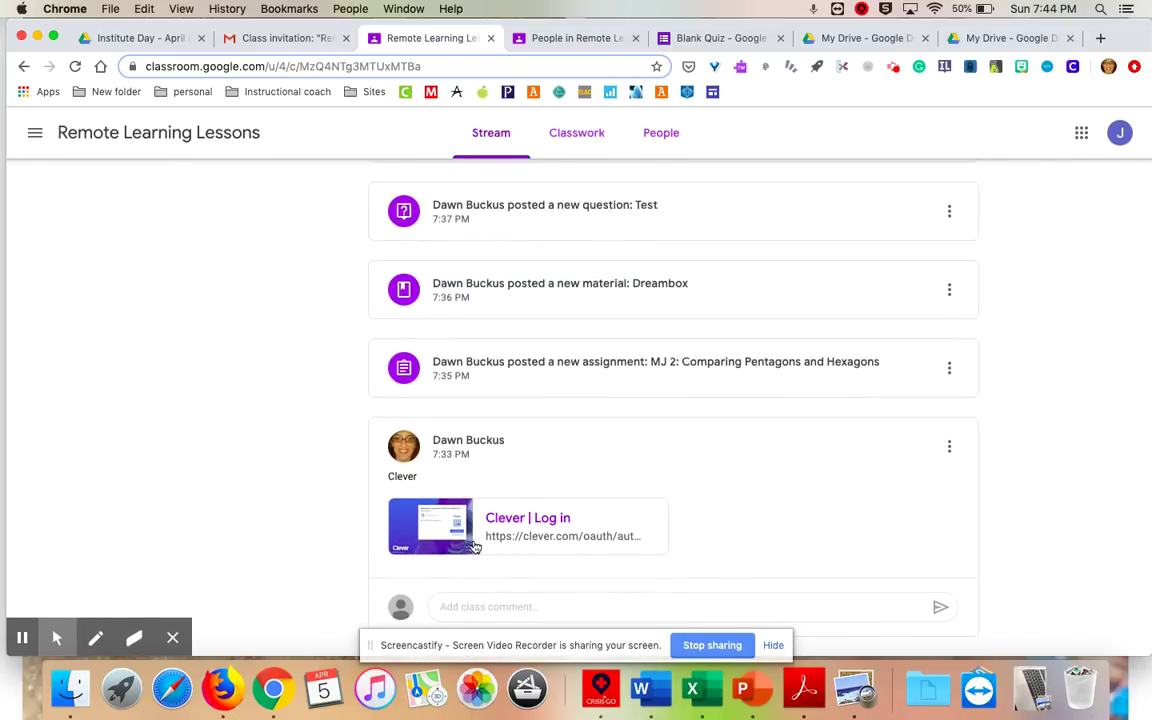
{"action": "scroll", "coordinate": [476, 547], "scroll_direction": "up", "scroll_amount": 8}
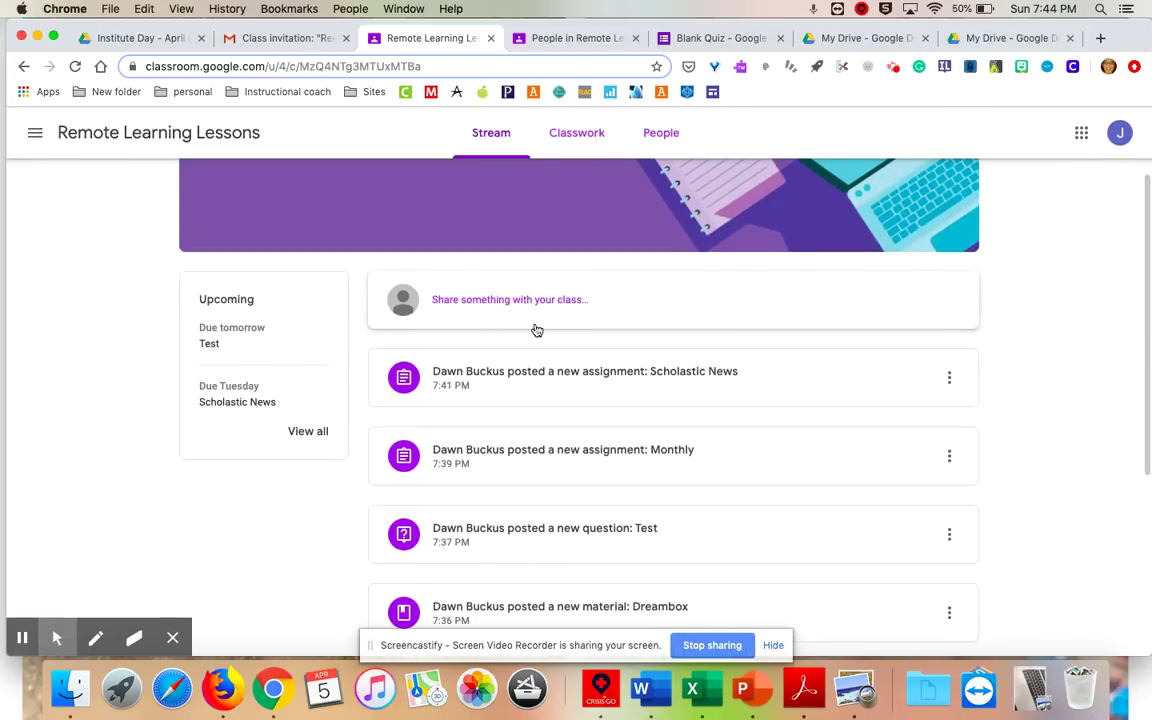
{"action": "scroll", "coordinate": [583, 323], "scroll_direction": "down", "scroll_amount": 2}
{"action": "scroll", "coordinate": [583, 323], "scroll_direction": "up", "scroll_amount": 3}
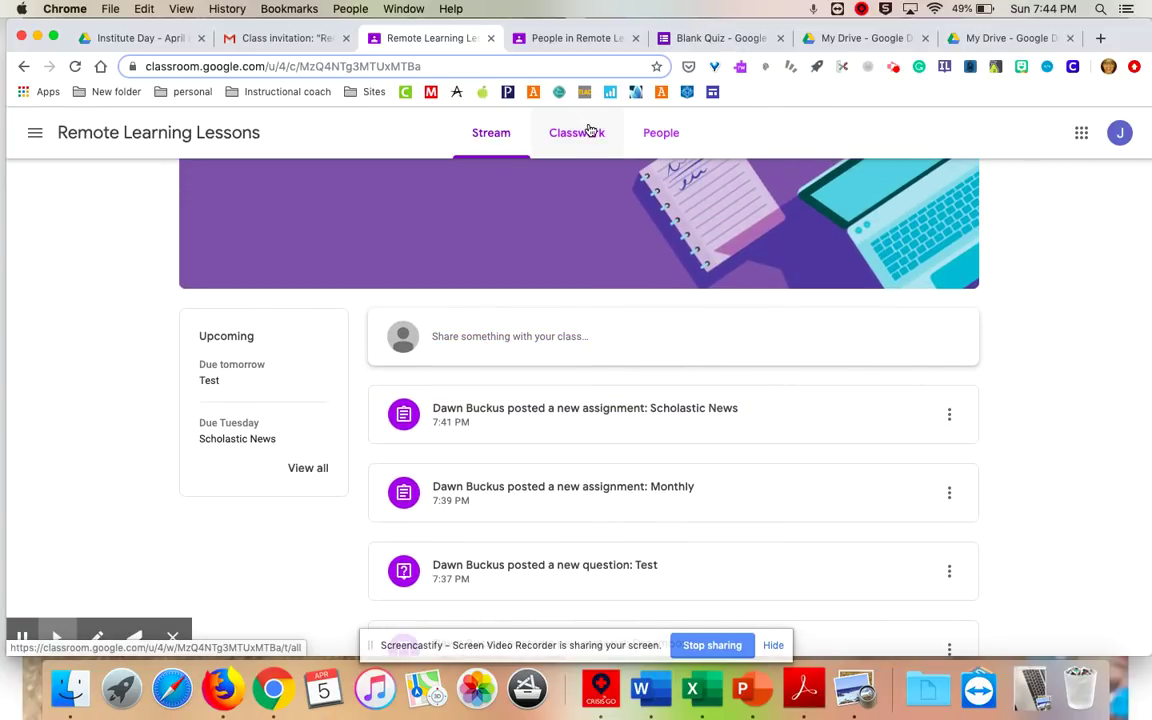
{"action": "left_click", "coordinate": [589, 133]}
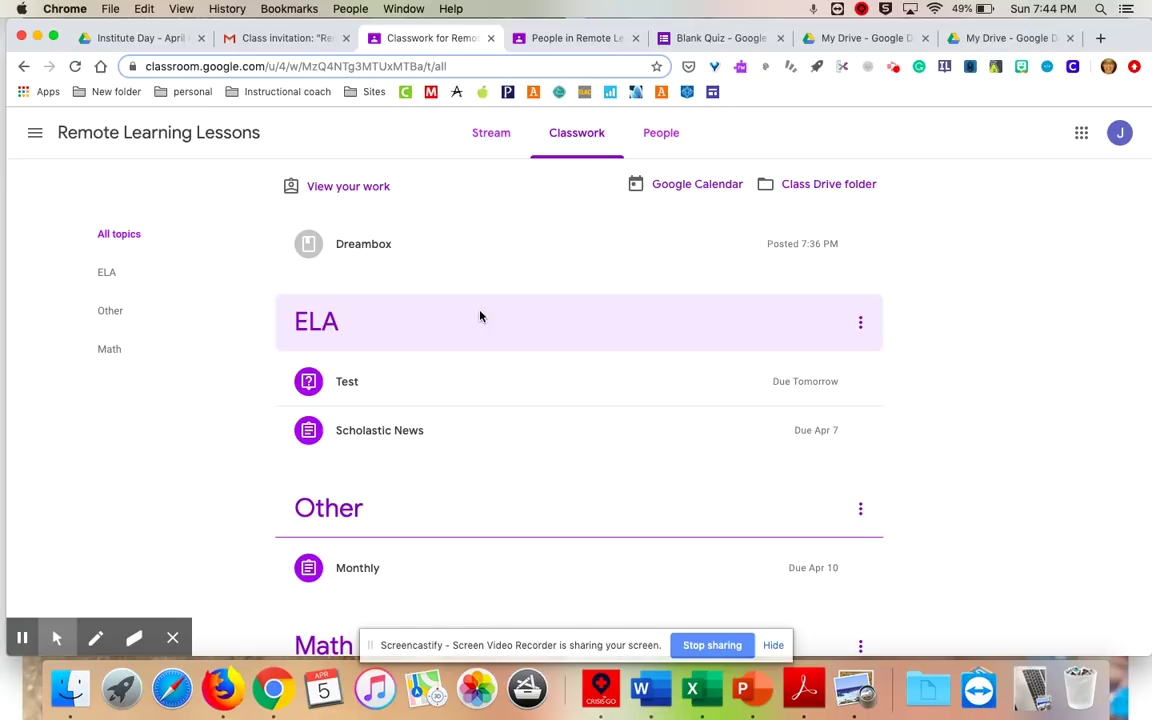
Answer the Test question with 'Bear' and turn it in.
{"action": "left_click", "coordinate": [339, 388]}
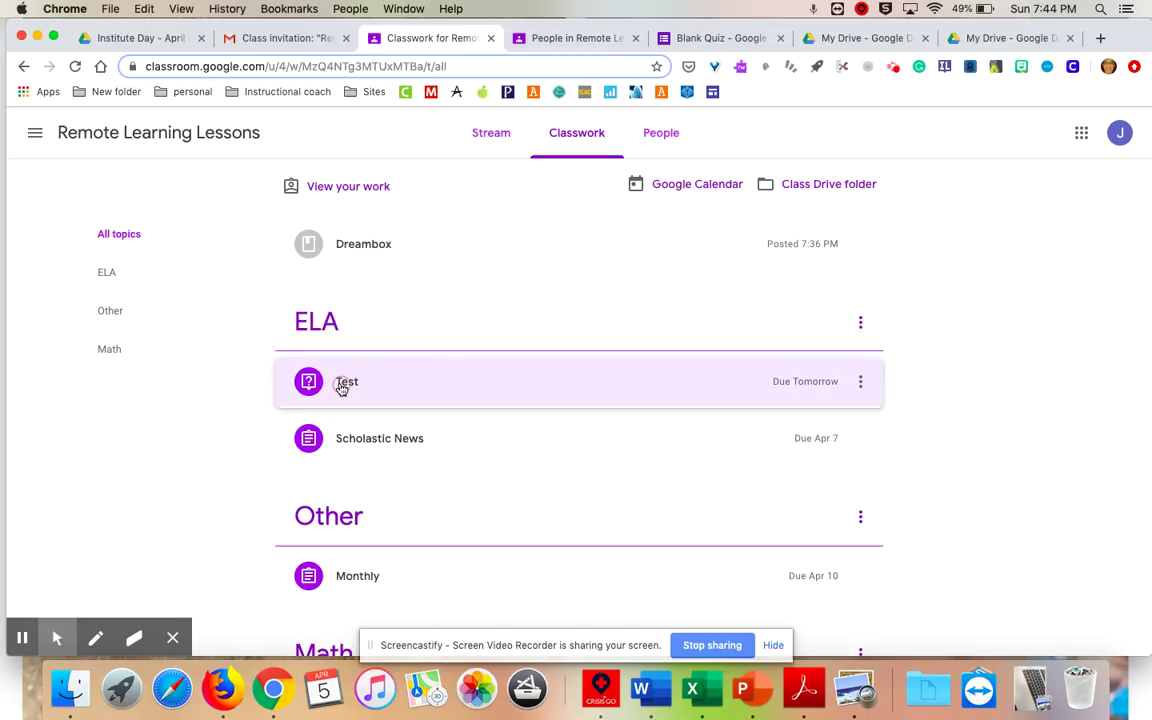
{"action": "left_click", "coordinate": [331, 484]}
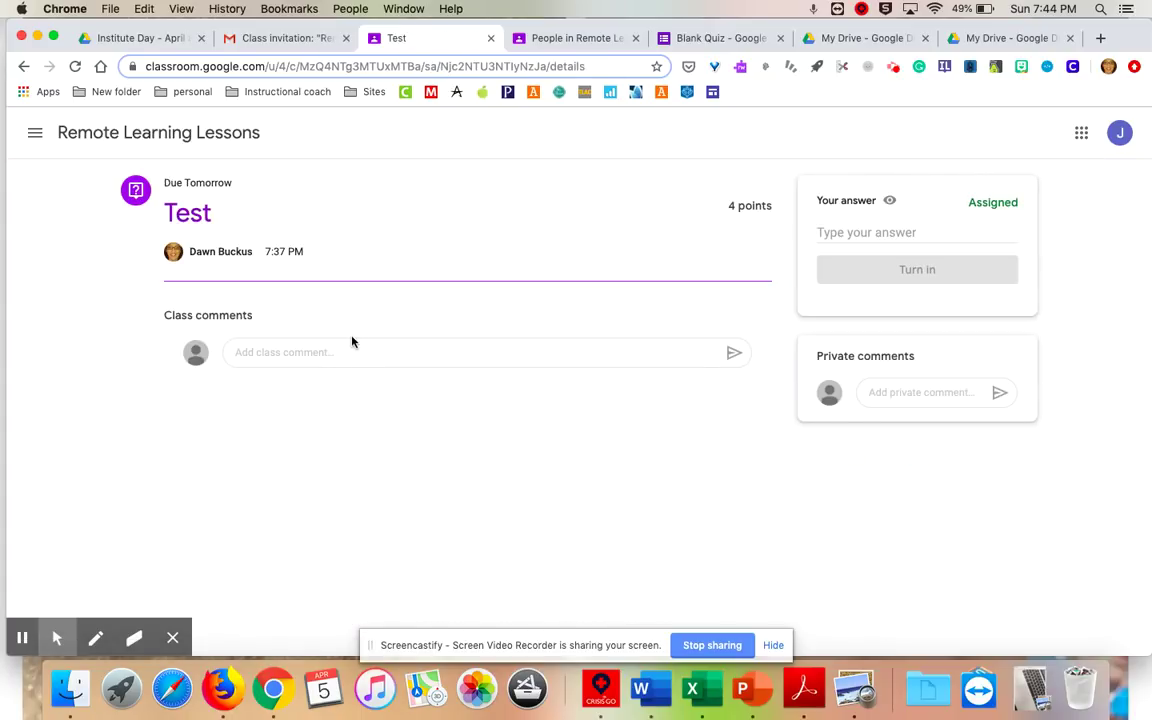
{"action": "left_click", "coordinate": [834, 230]}
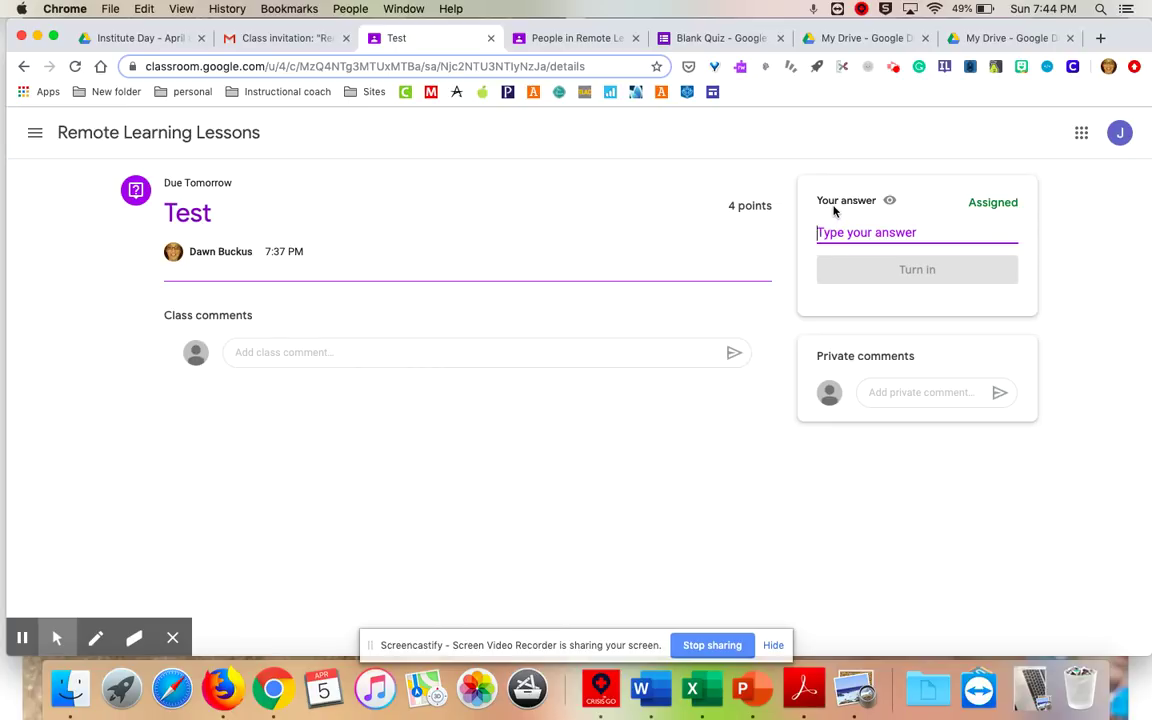
{"action": "type", "text": "Bear"}
{"action": "left_click", "coordinate": [920, 270]}
{"action": "left_click", "coordinate": [671, 424]}
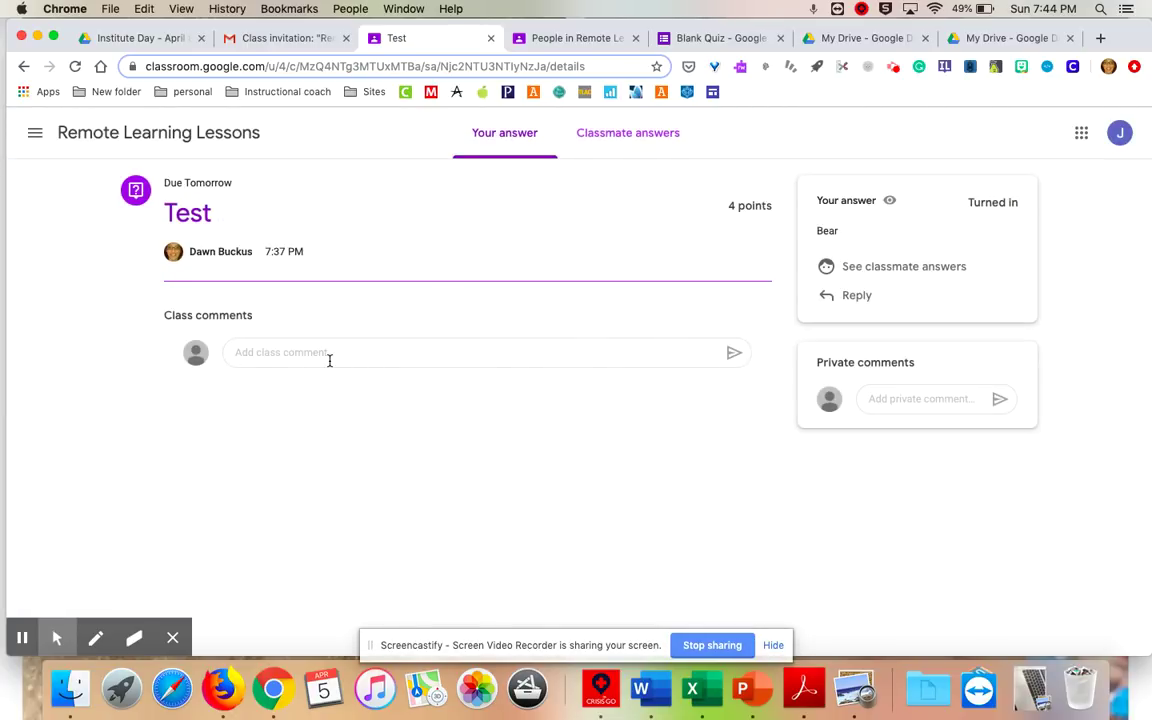
Check classmates' answers, then return to Classwork and expand the Scholastic News assignment.
{"action": "left_click", "coordinate": [617, 141]}
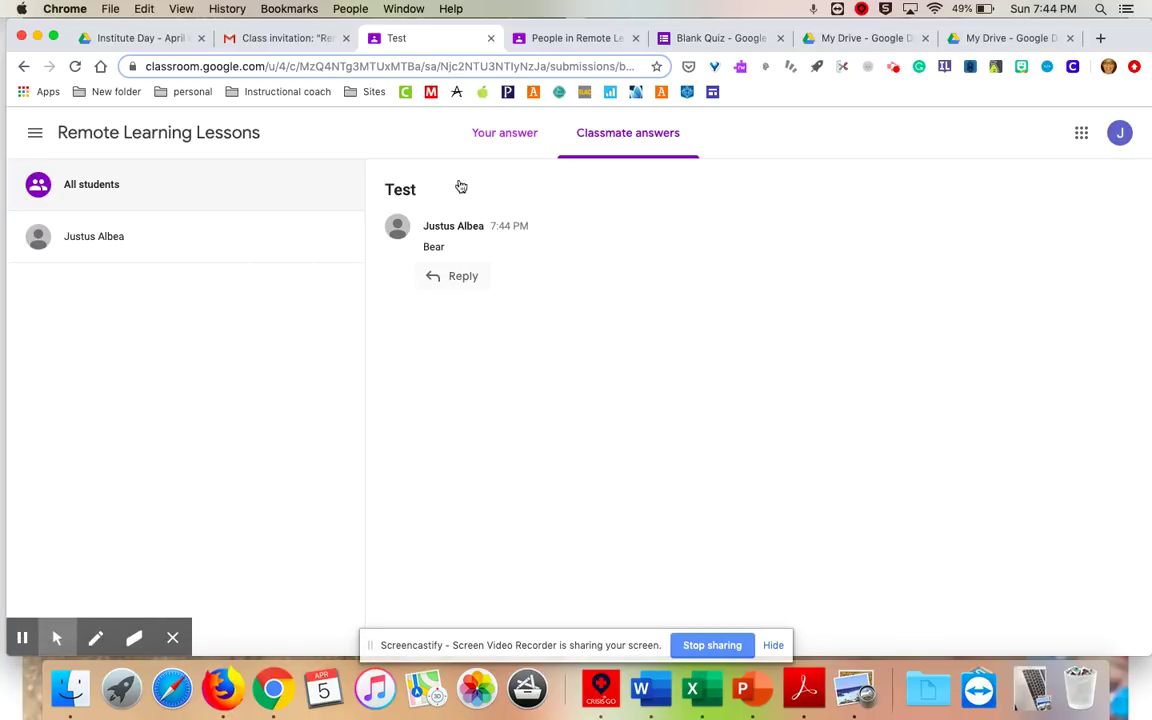
{"action": "left_click", "coordinate": [493, 131]}
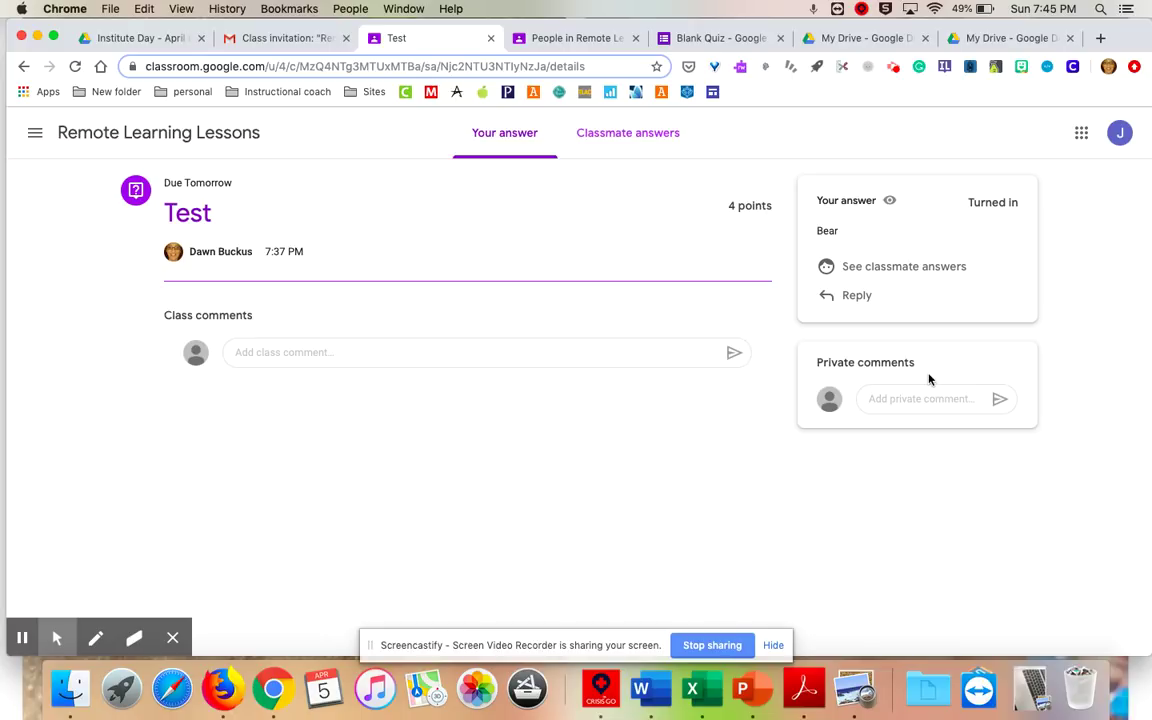
{"action": "left_click", "coordinate": [265, 38]}
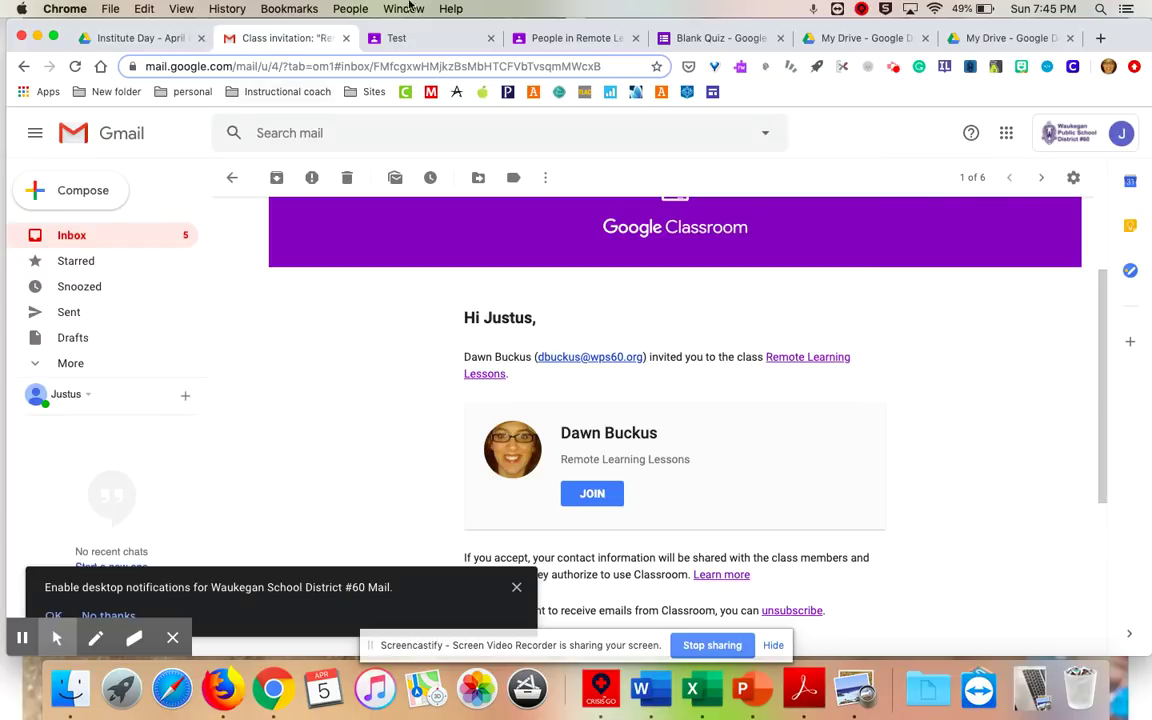
{"action": "left_click", "coordinate": [427, 39]}
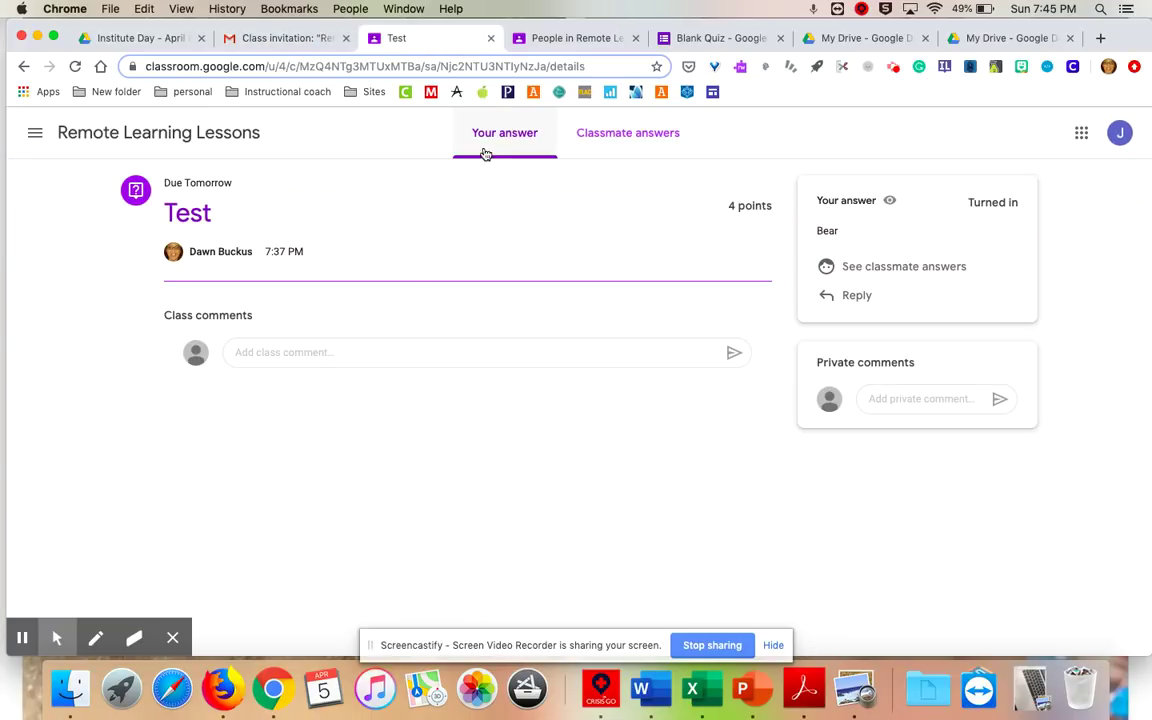
{"action": "left_click", "coordinate": [165, 133]}
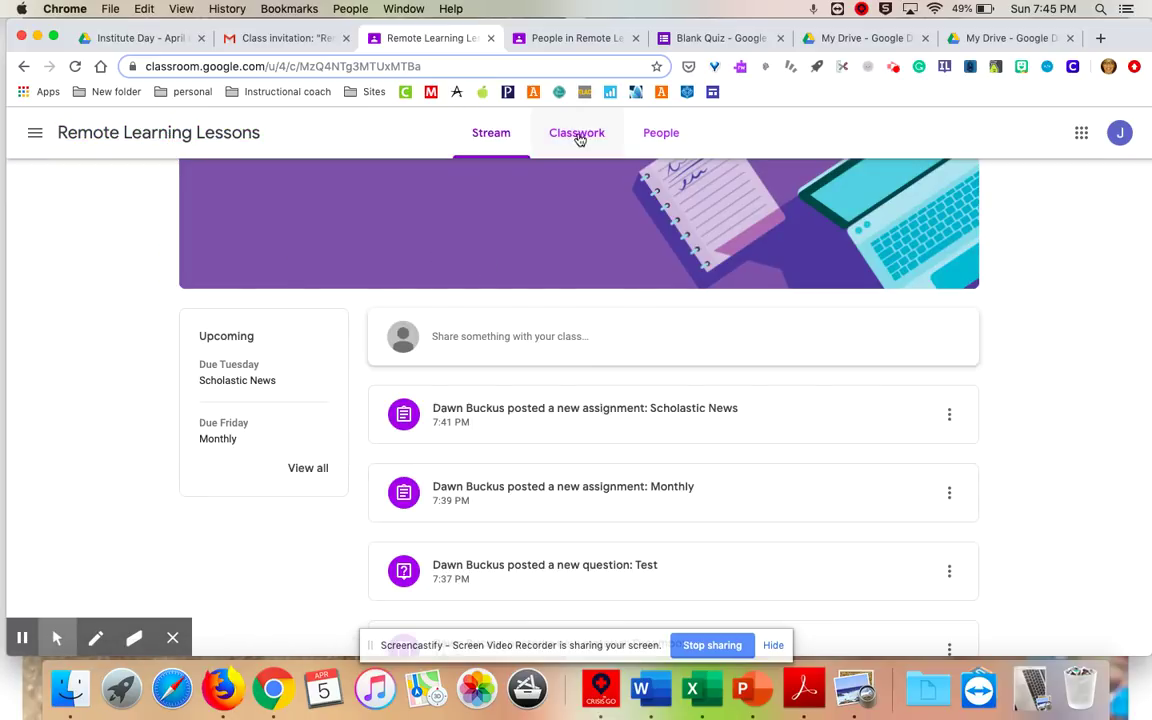
{"action": "left_click", "coordinate": [577, 133]}
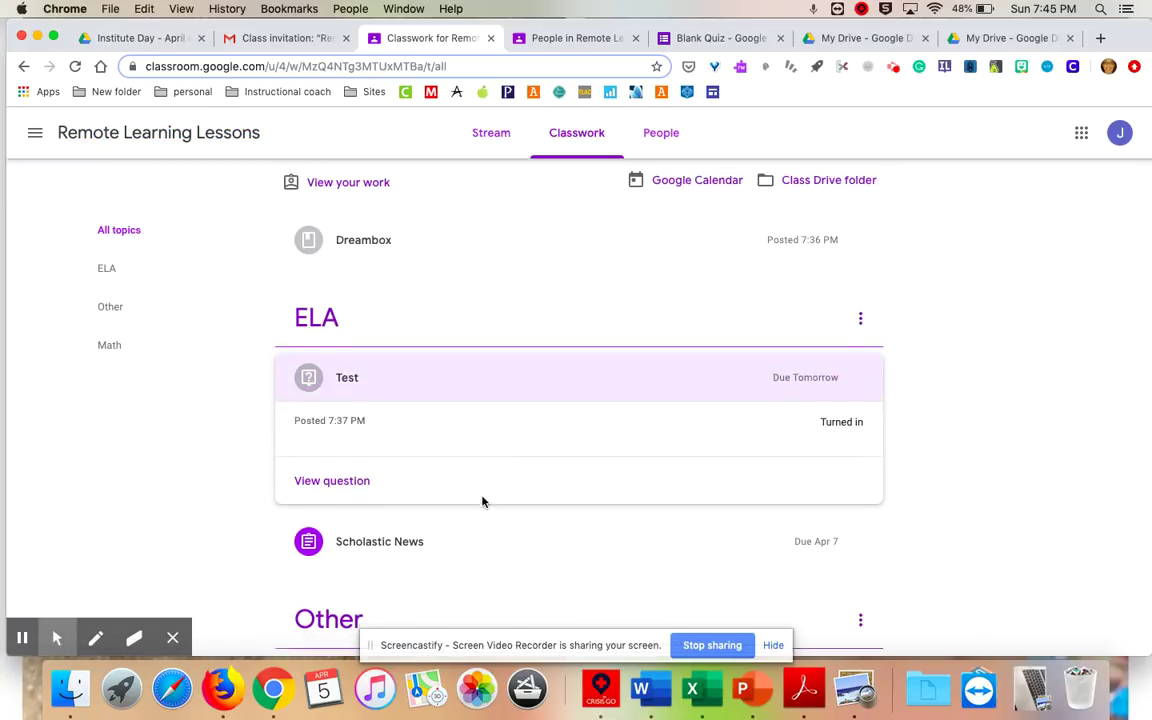
{"action": "scroll", "coordinate": [481, 501], "scroll_direction": "down", "scroll_amount": 3}
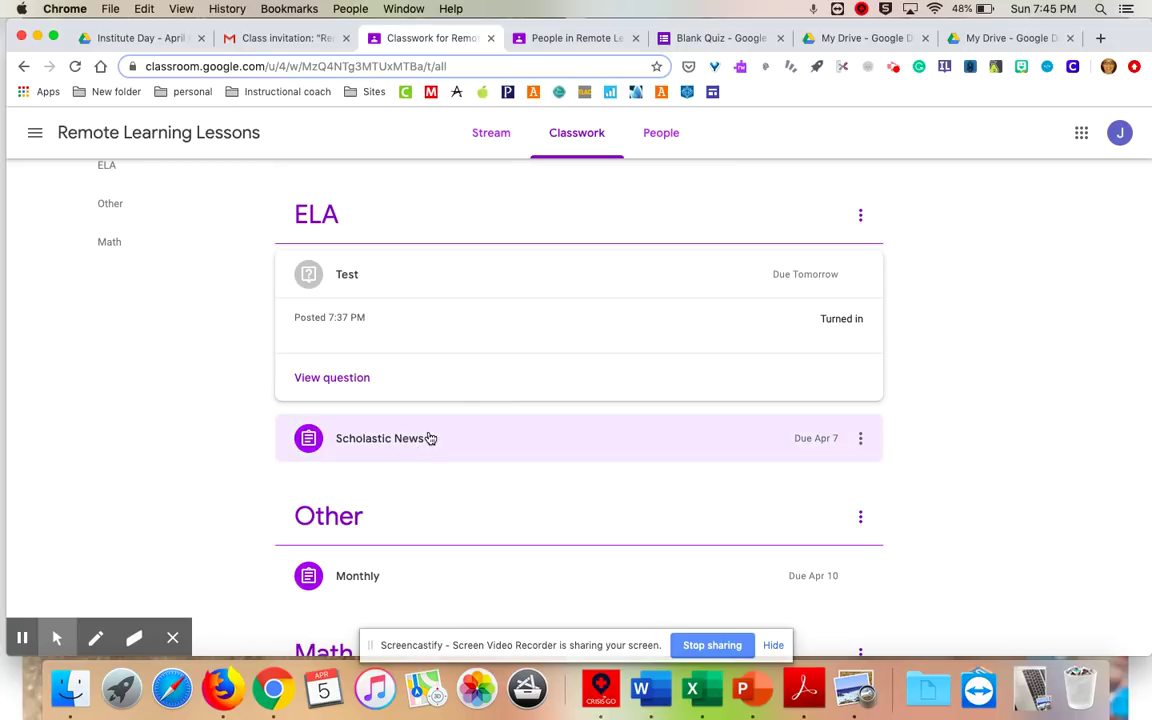
{"action": "left_click", "coordinate": [409, 441]}
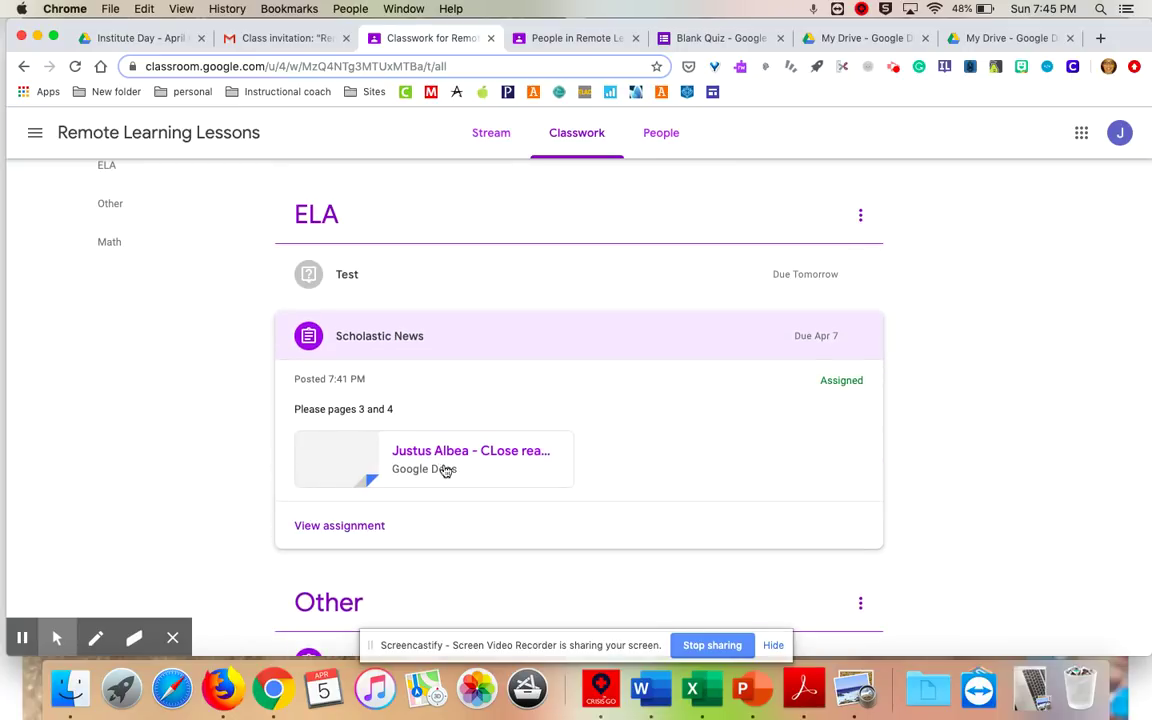
Open Scholastic News details, dismiss the private-comments tip, and open the attached close-read questions document.
{"action": "left_click", "coordinate": [350, 524]}
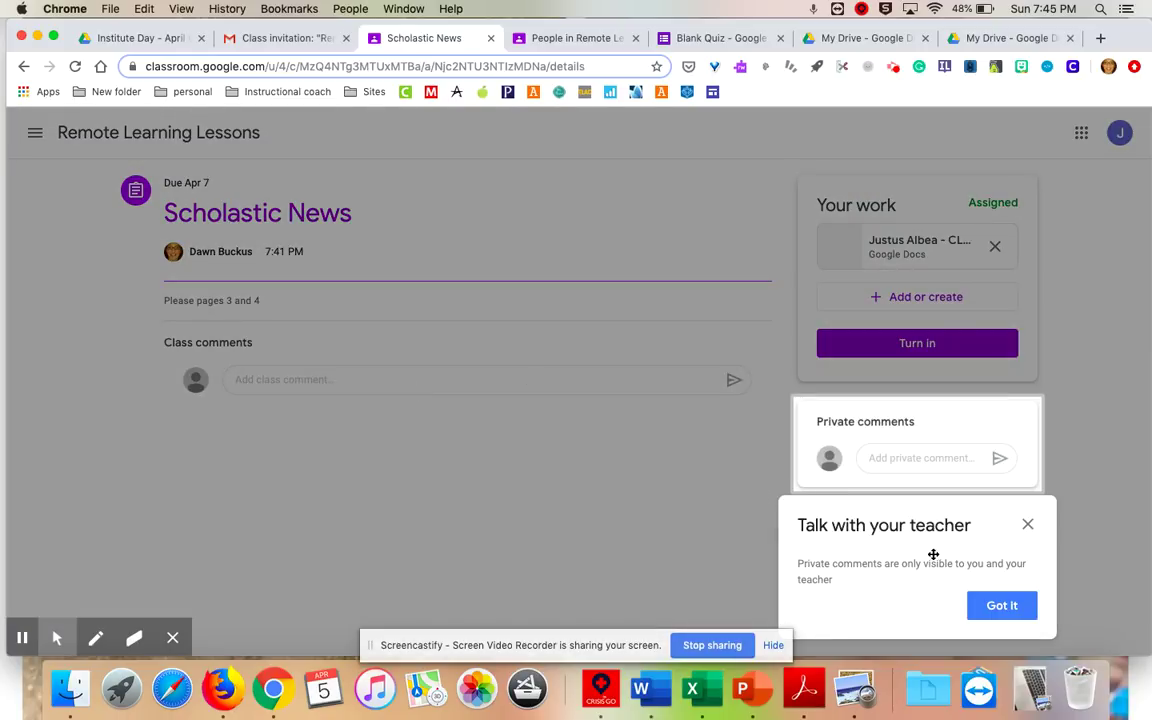
{"action": "left_click", "coordinate": [1028, 526]}
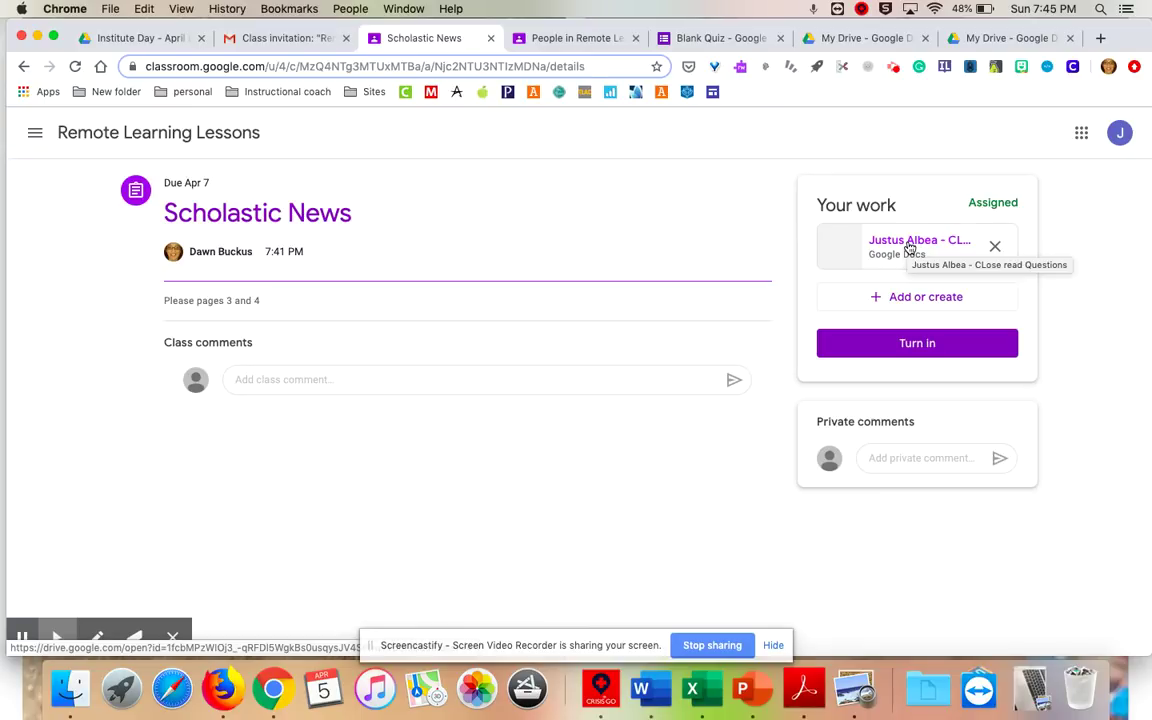
{"action": "left_click", "coordinate": [909, 247]}
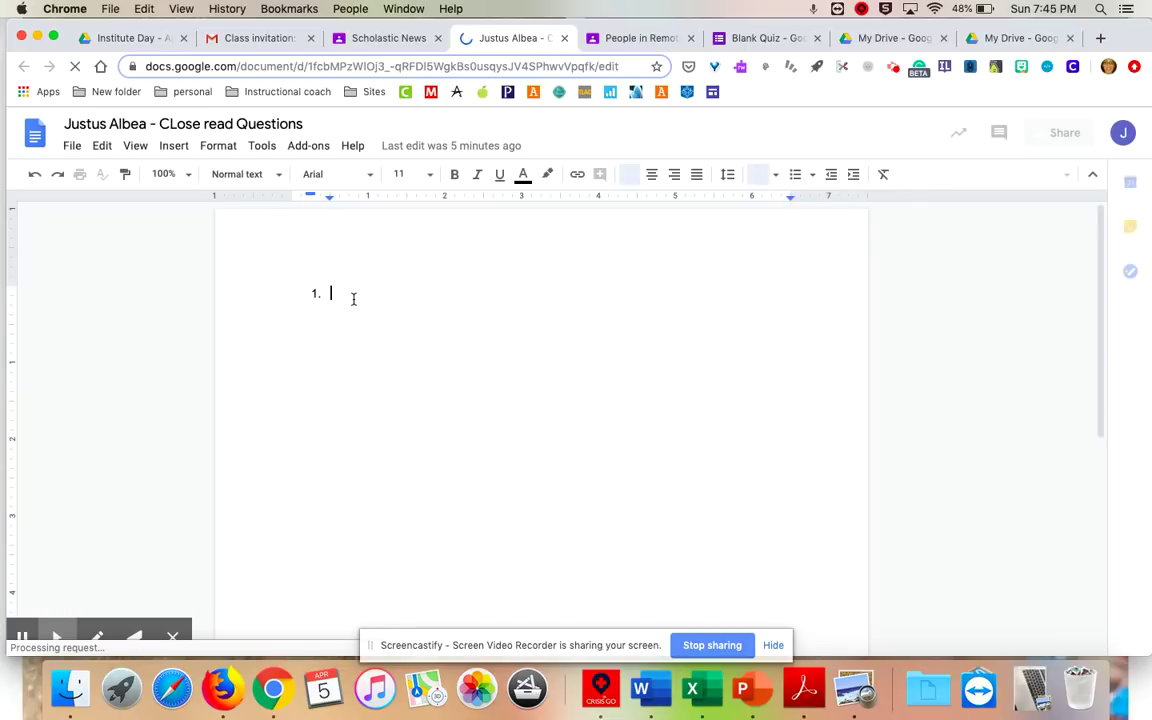
Remove the '1.' numbering from the document's empty first line, then return to Scholastic News.
{"action": "key", "text": "BackSpace"}
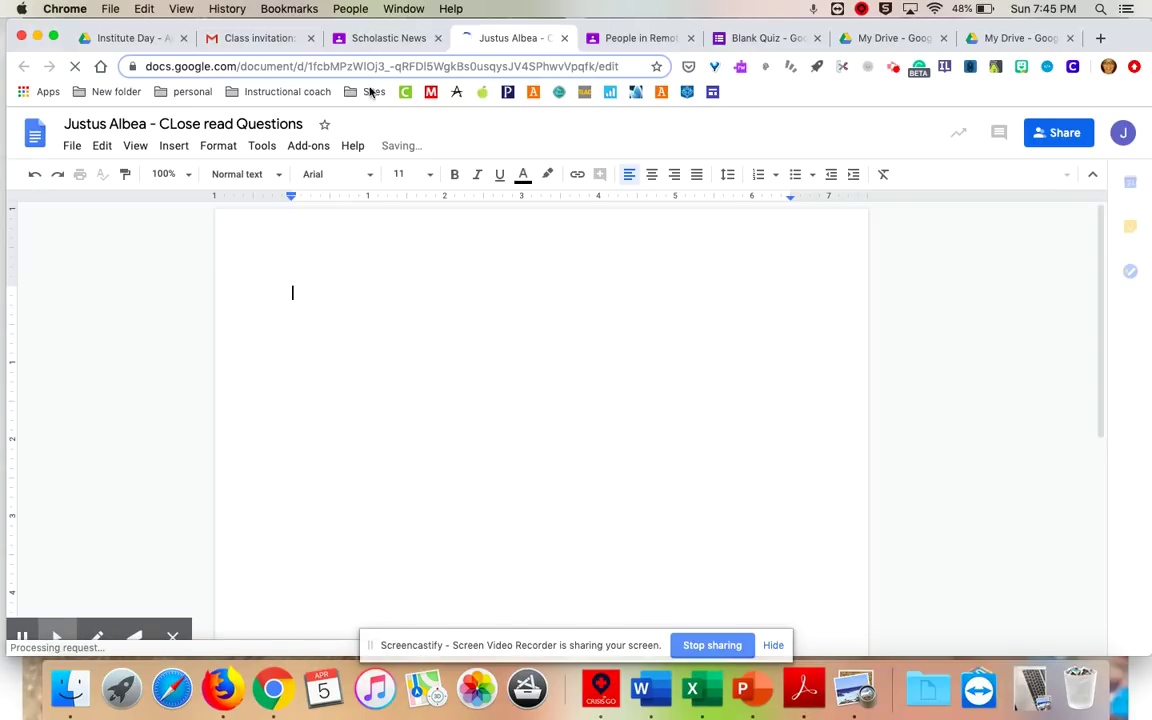
{"action": "left_click", "coordinate": [381, 37]}
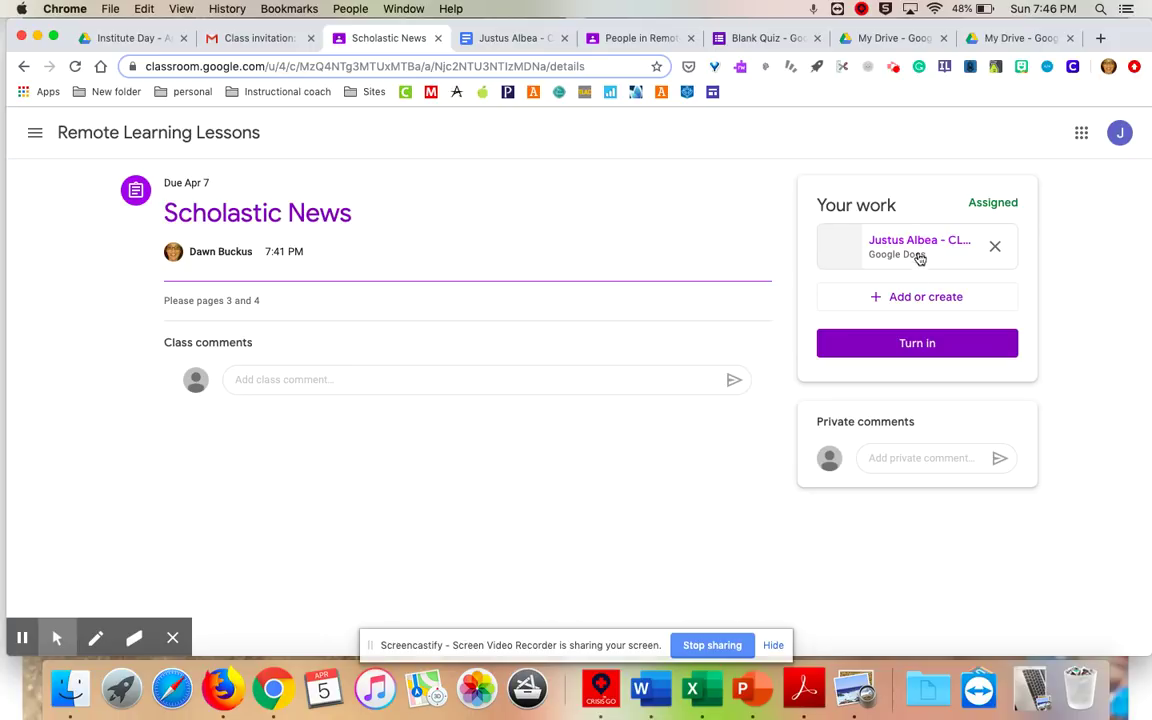
After checking the Add or create options, turn in Scholastic News with the attached Google Docs copy.
{"action": "left_click", "coordinate": [917, 346]}
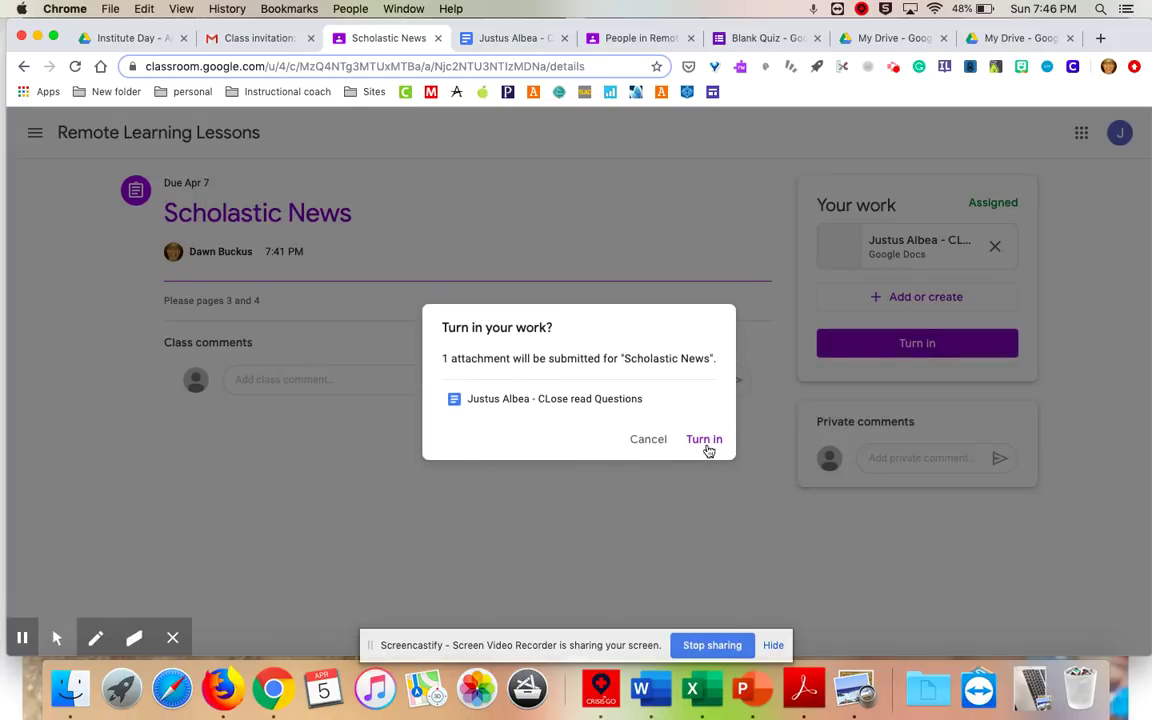
{"action": "left_click", "coordinate": [650, 443]}
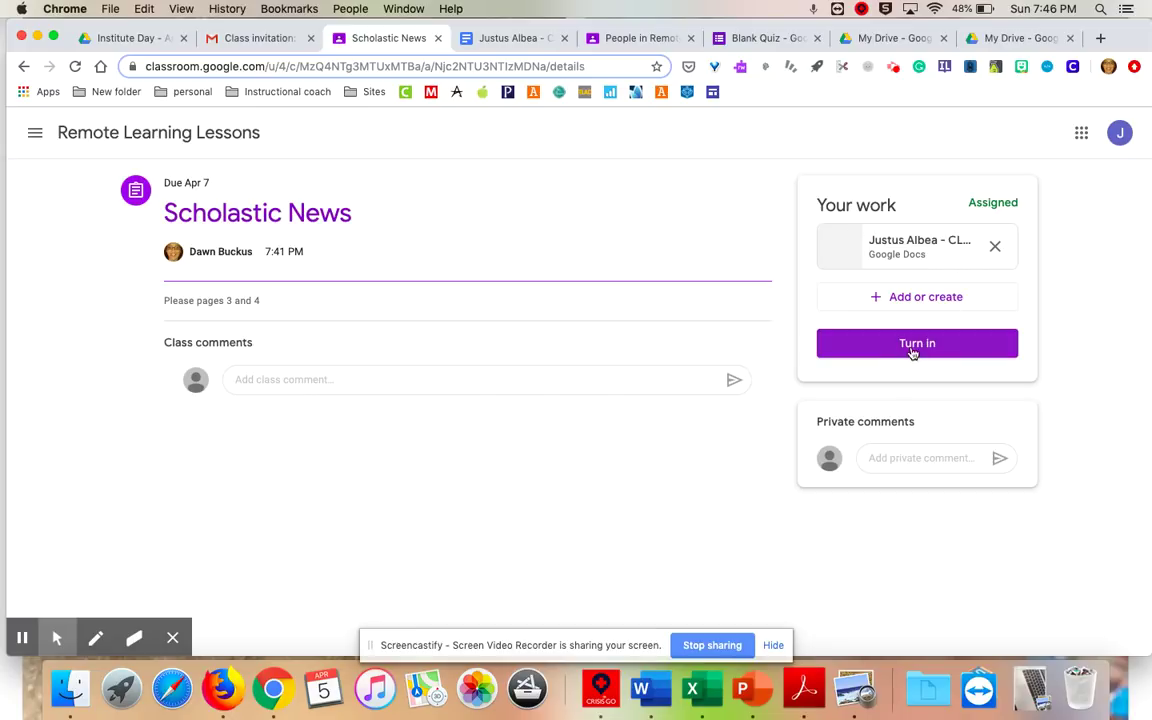
{"action": "left_click", "coordinate": [922, 298]}
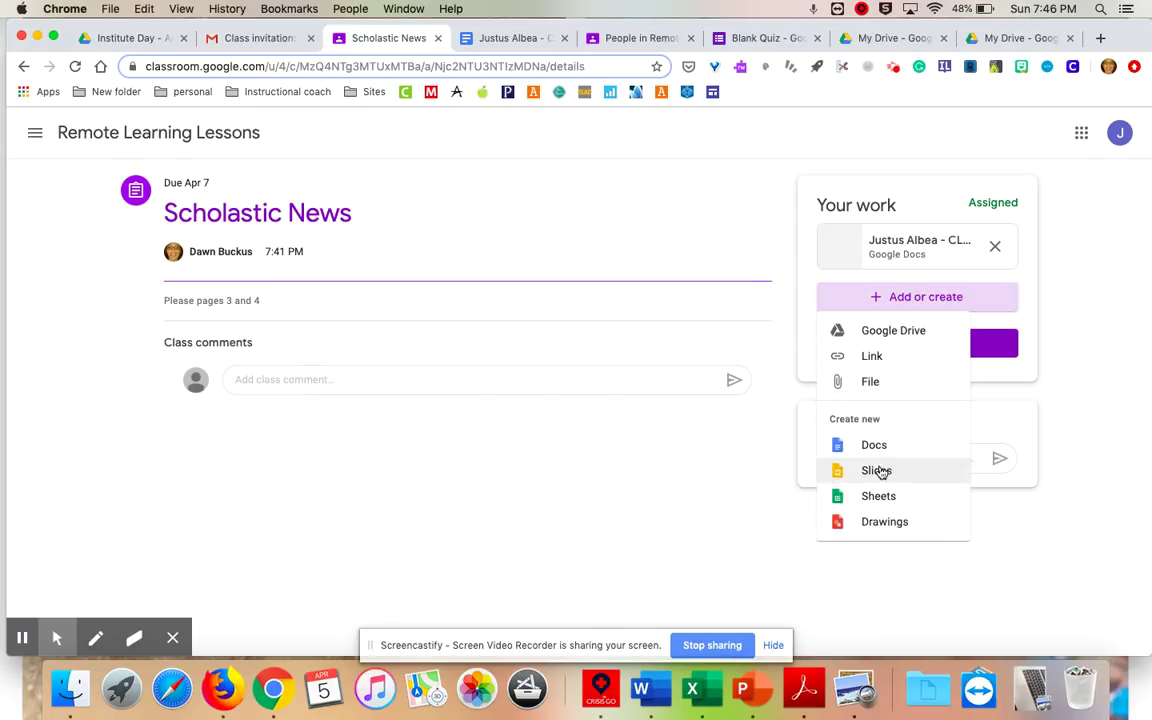
{"action": "left_click", "coordinate": [1090, 234]}
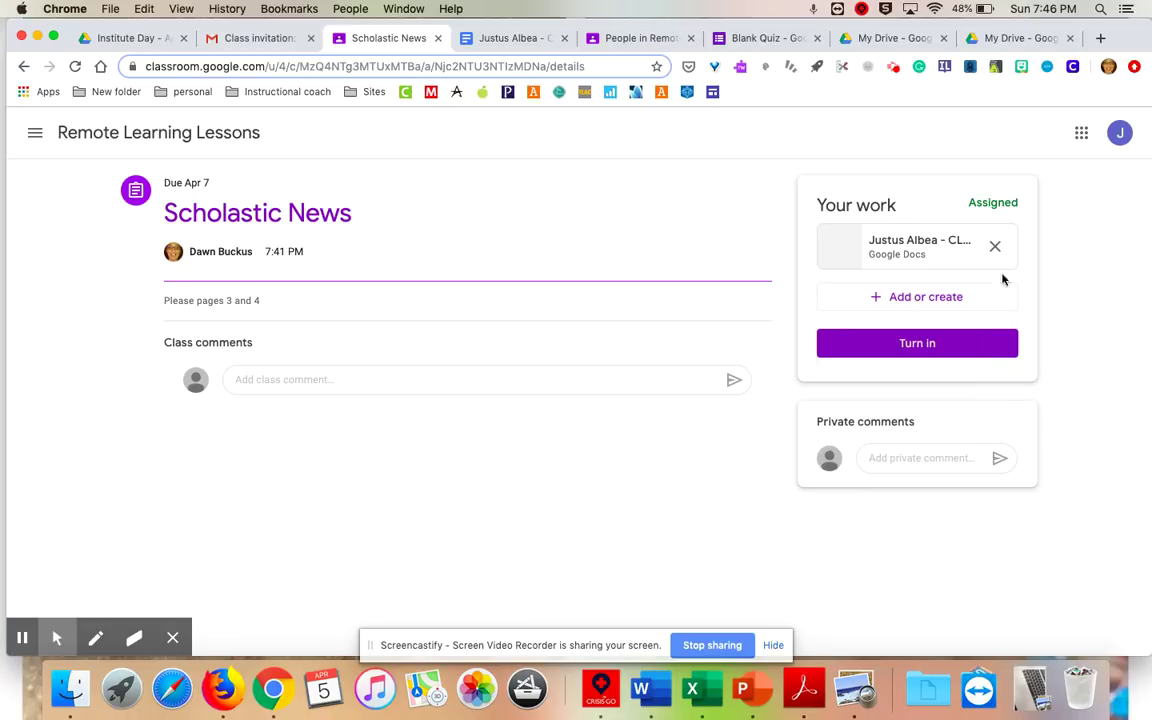
{"action": "left_click", "coordinate": [938, 294]}
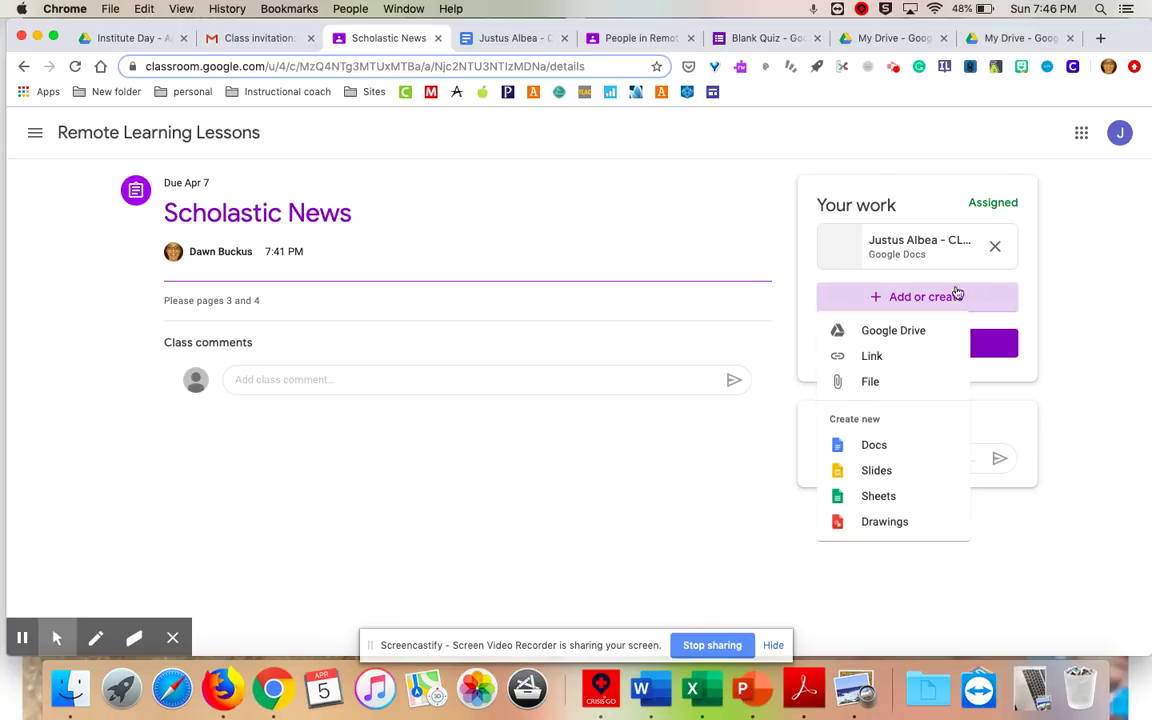
{"action": "left_click", "coordinate": [1054, 280]}
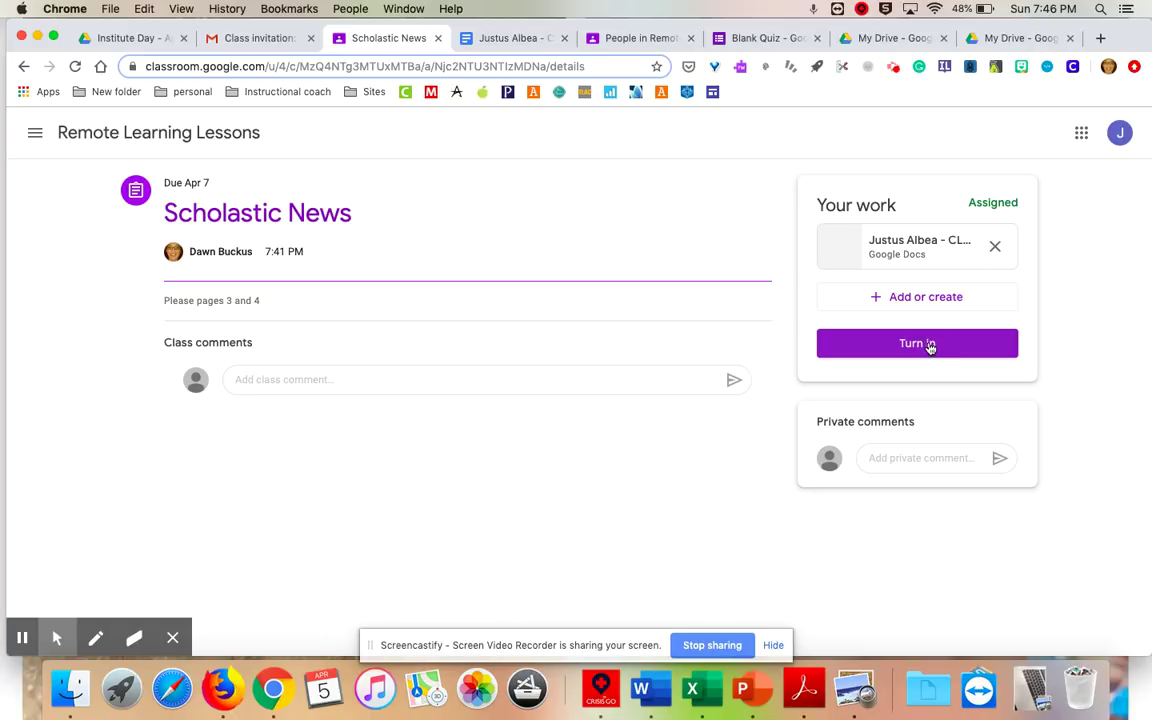
{"action": "left_click", "coordinate": [918, 345]}
{"action": "left_click", "coordinate": [706, 439]}
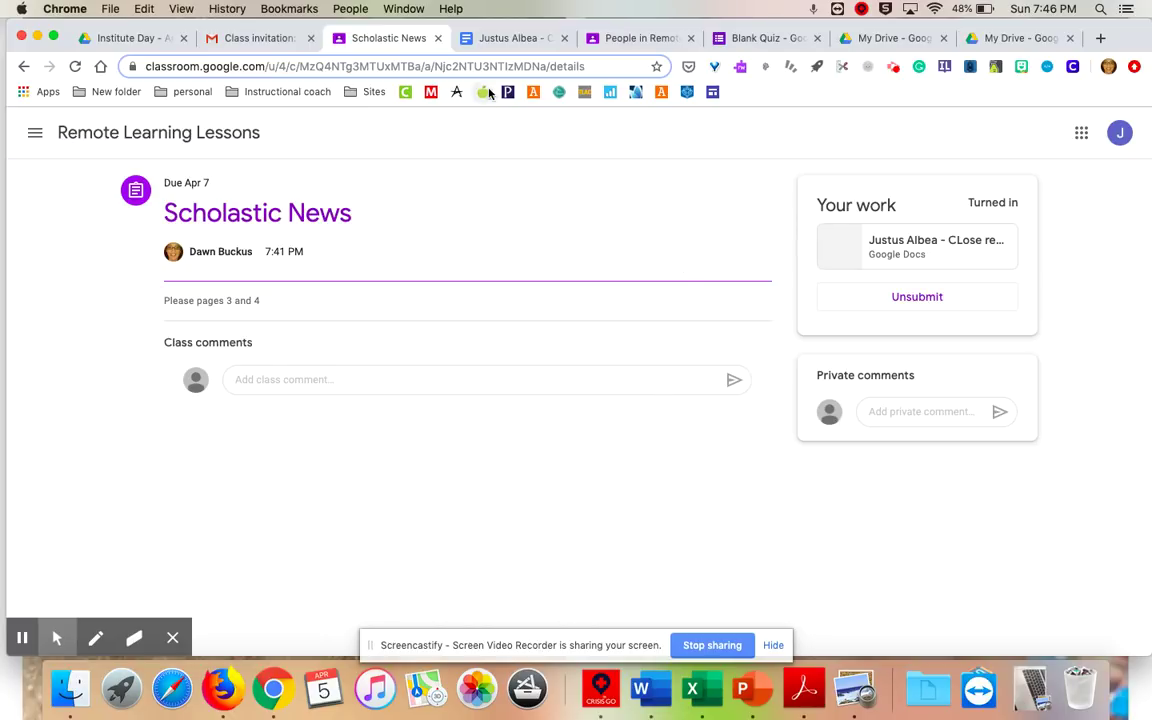
{"action": "left_click", "coordinate": [72, 132]}
Confirm Scholastic News shows Turned in on Classwork, then open the class's People page.
{"action": "left_click", "coordinate": [576, 133]}
{"action": "scroll", "coordinate": [560, 368], "scroll_direction": "down", "scroll_amount": 3}
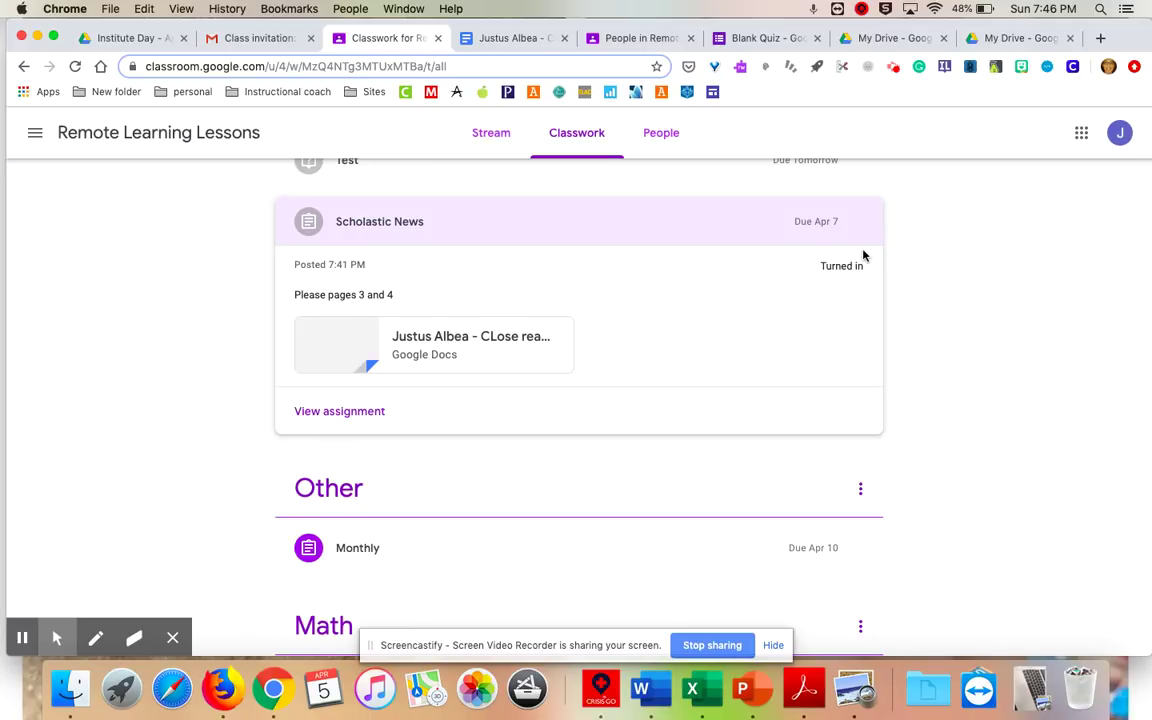
{"action": "scroll", "coordinate": [864, 256], "scroll_direction": "up", "scroll_amount": 1}
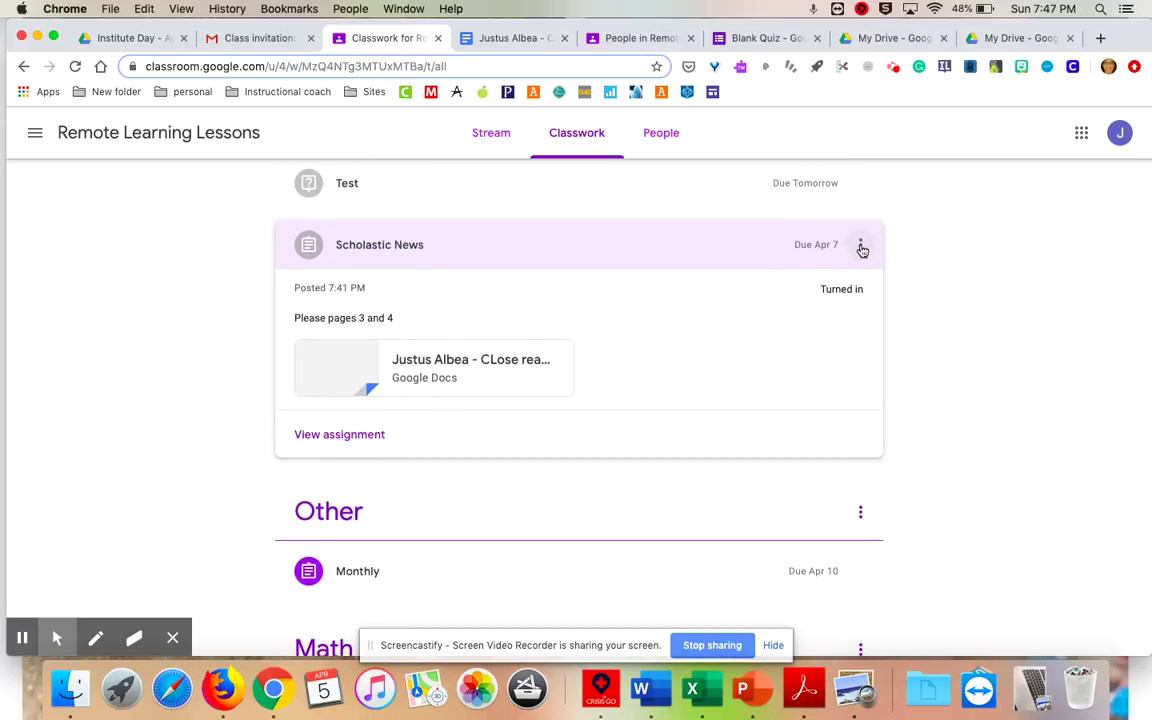
{"action": "left_click", "coordinate": [861, 246]}
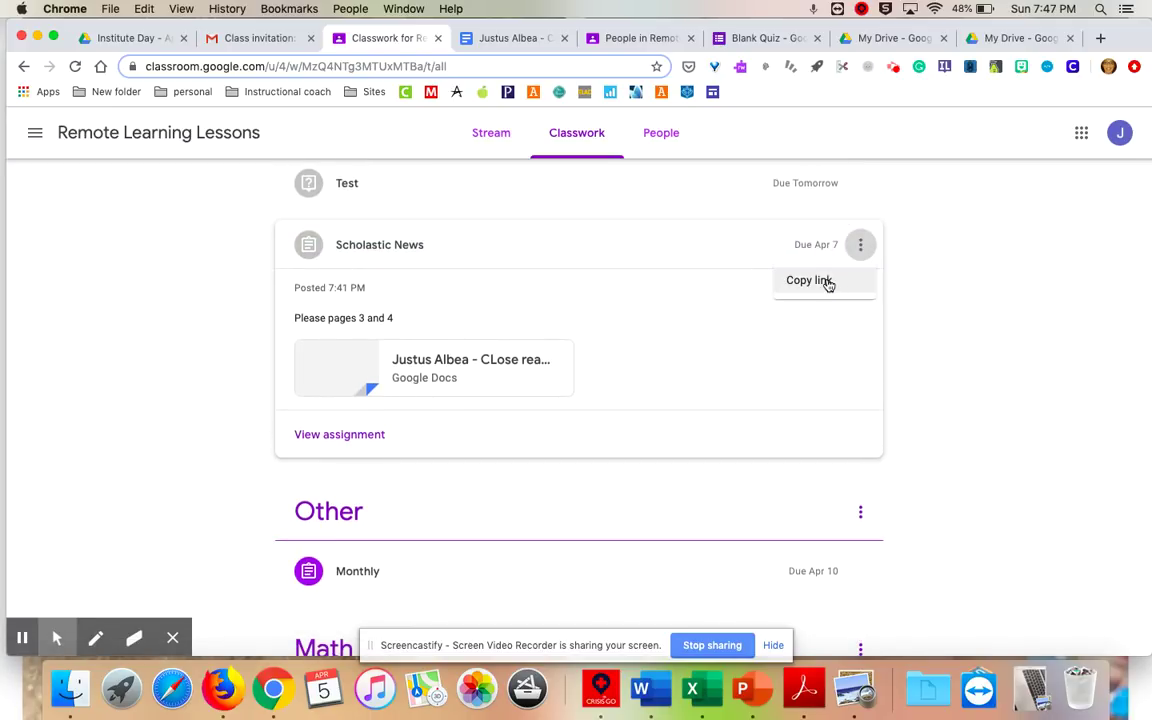
{"action": "left_click", "coordinate": [801, 389]}
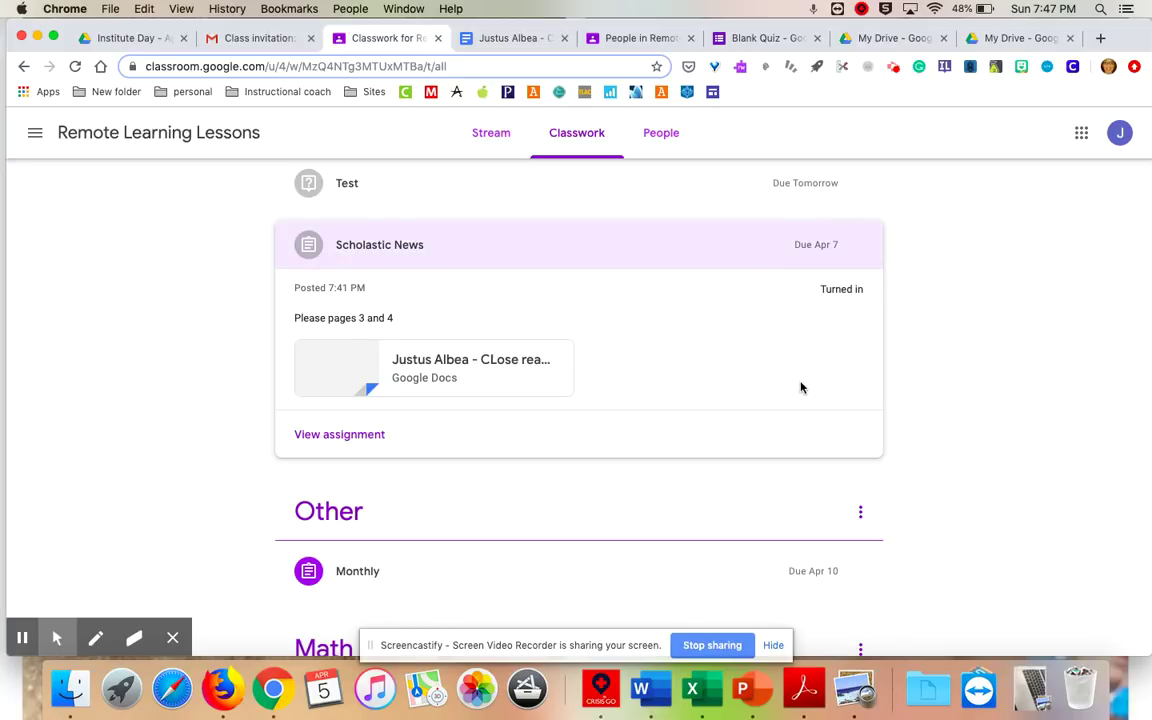
{"action": "scroll", "coordinate": [820, 329], "scroll_direction": "up", "scroll_amount": 1}
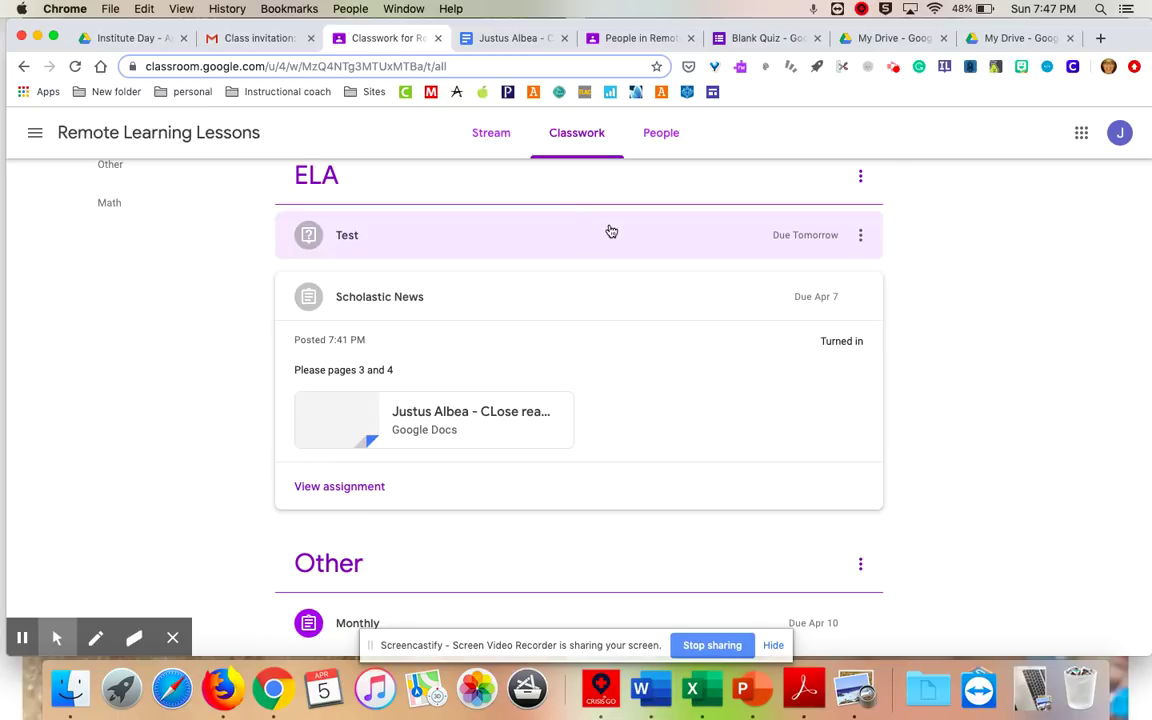
{"action": "left_click", "coordinate": [663, 130]}
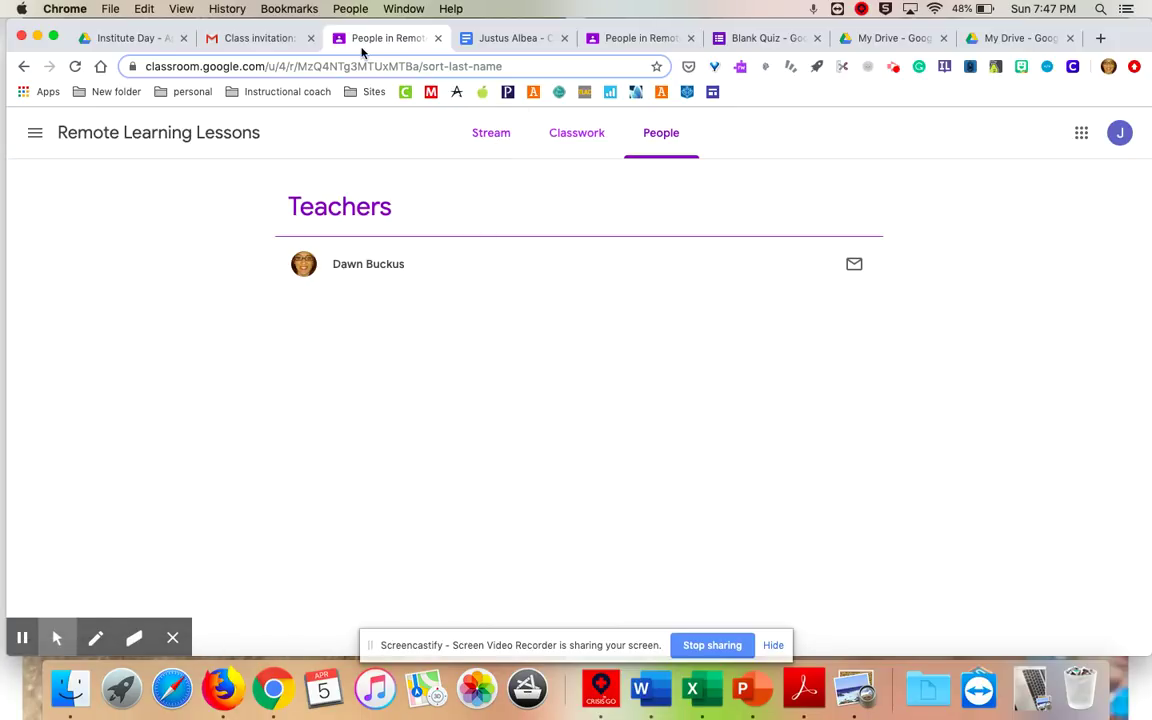
As the teacher, open the Grades page and the student's Test grade and answers.
{"action": "left_click", "coordinate": [638, 40]}
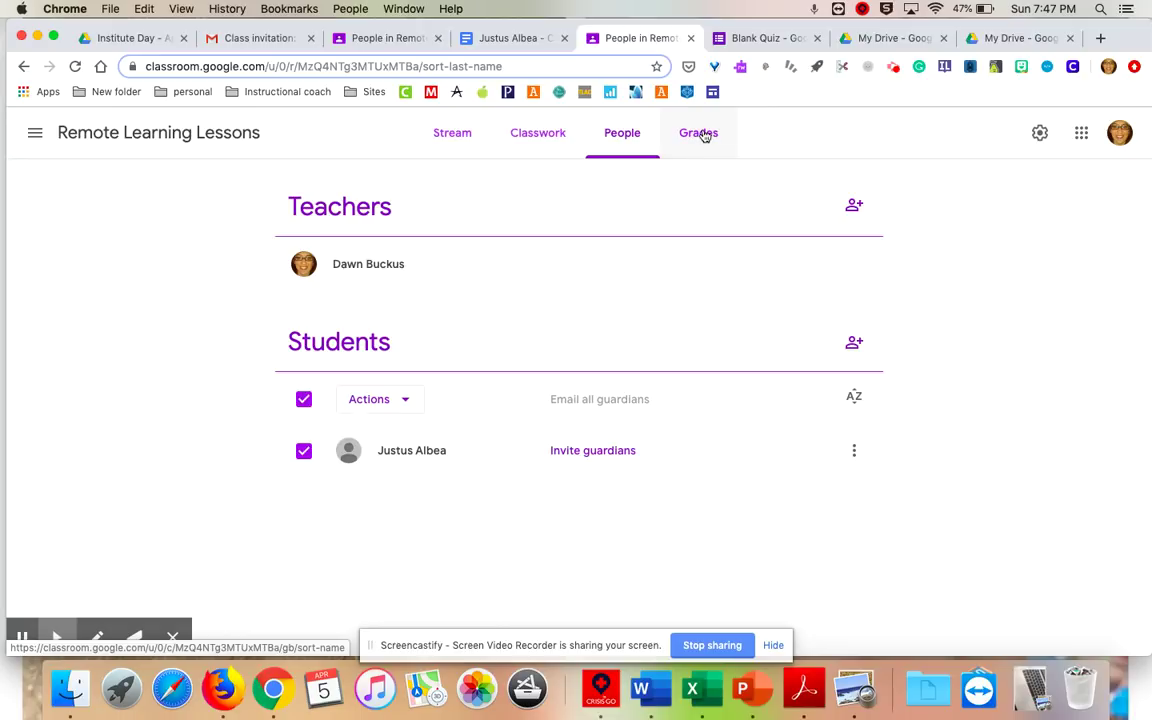
{"action": "left_click", "coordinate": [700, 134]}
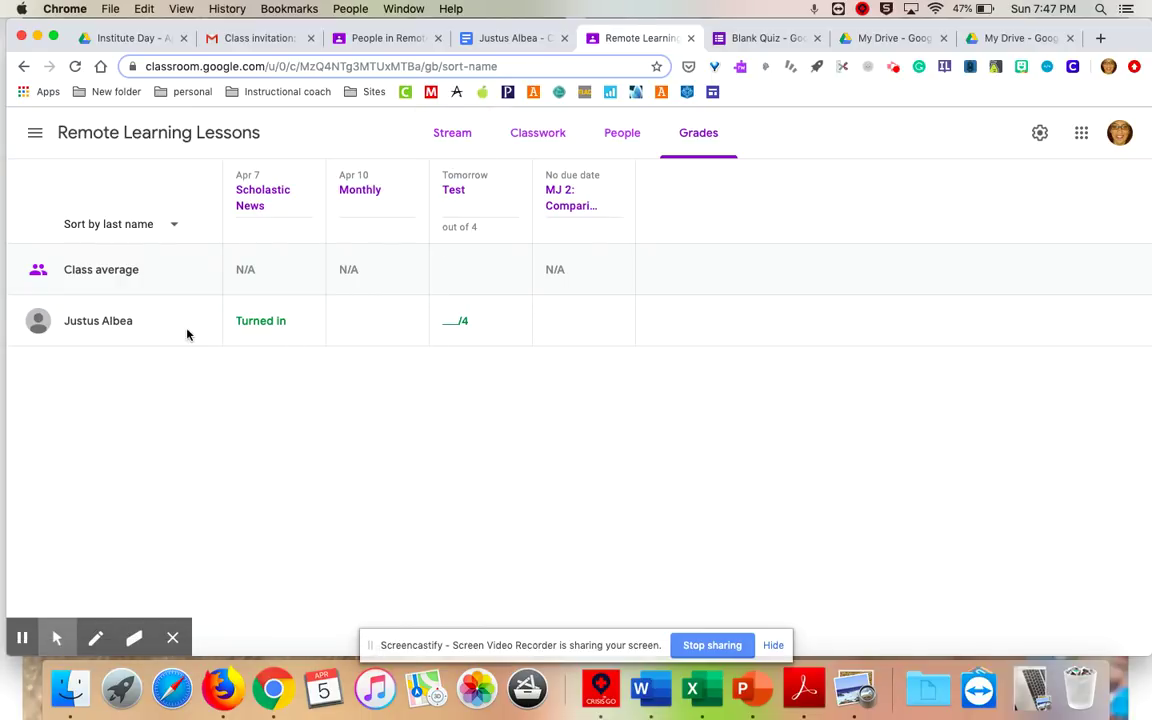
{"action": "left_click", "coordinate": [451, 321]}
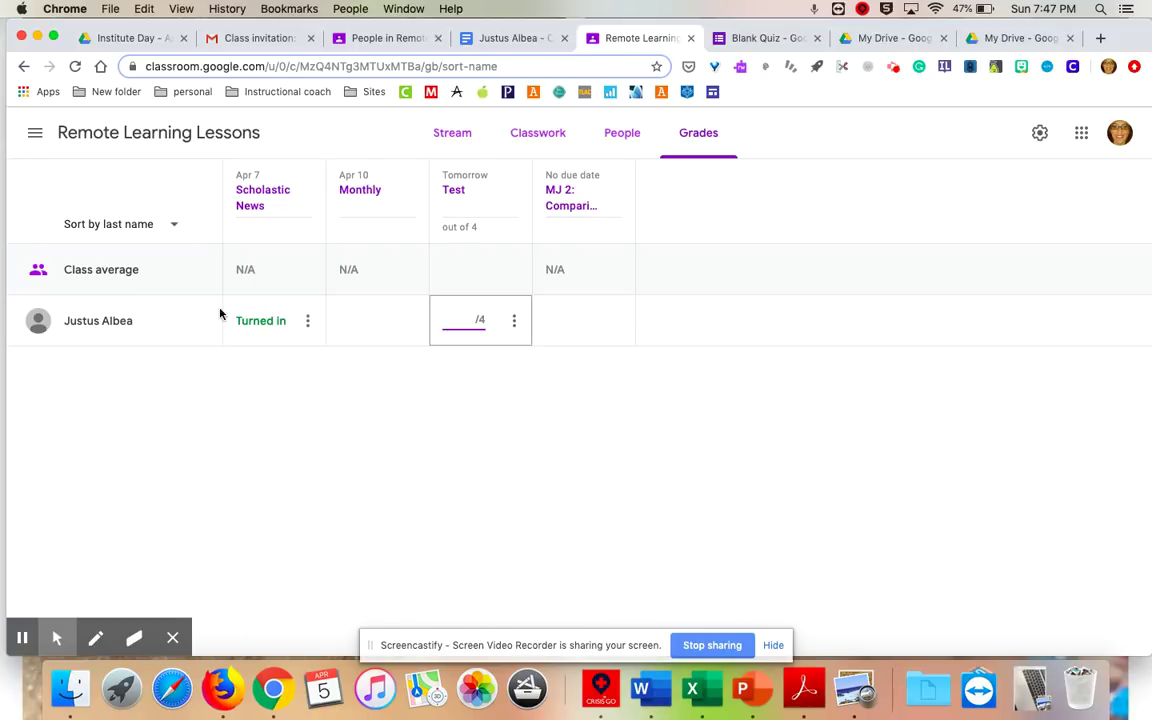
{"action": "left_click", "coordinate": [456, 189]}
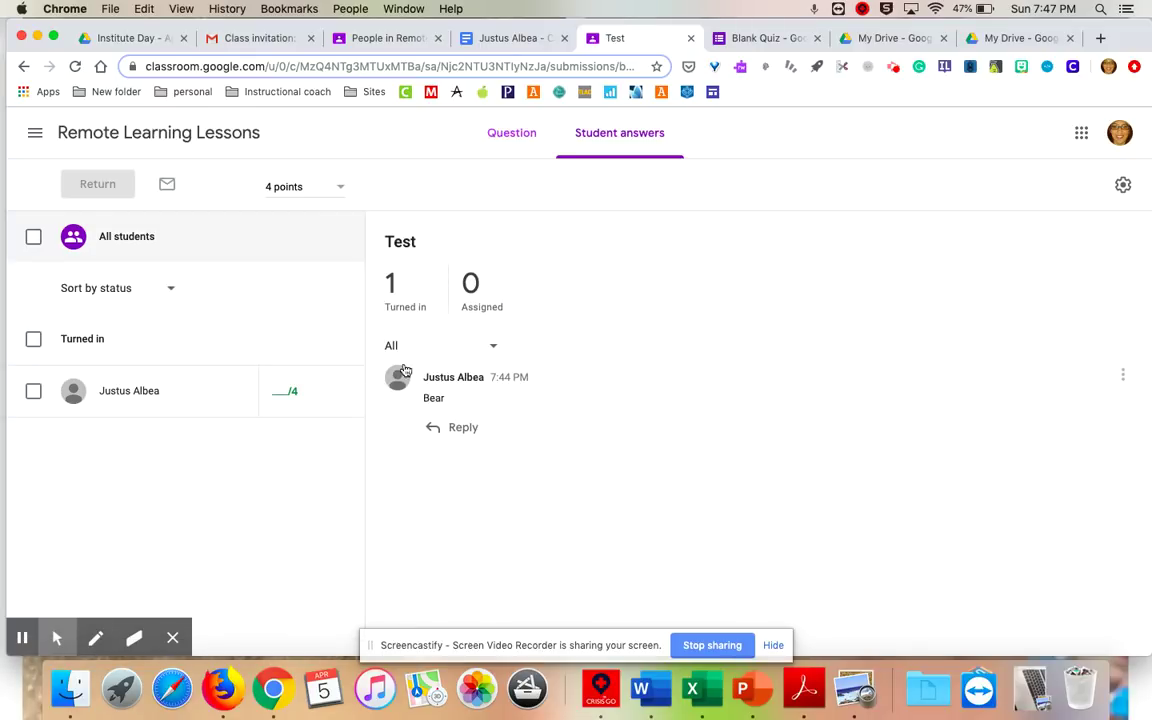
Review the student's Test answer 'Bear' and the question, then revisit the gradebook and Stream.
{"action": "left_click", "coordinate": [150, 393]}
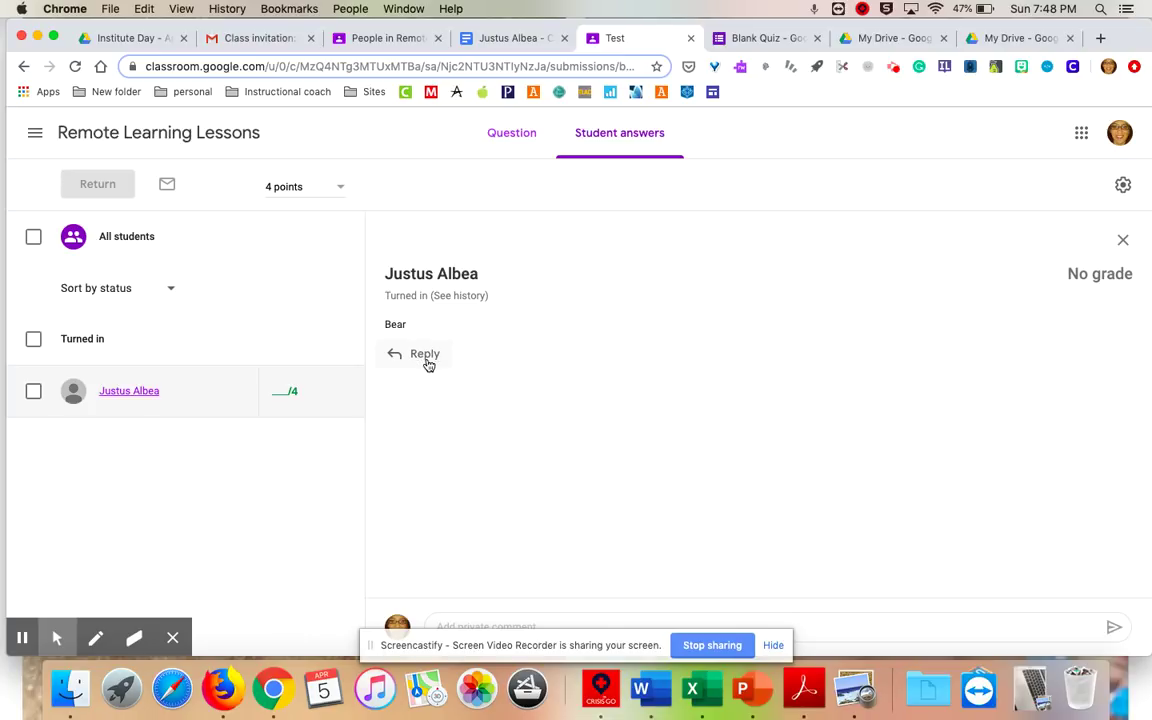
{"action": "left_click", "coordinate": [425, 361]}
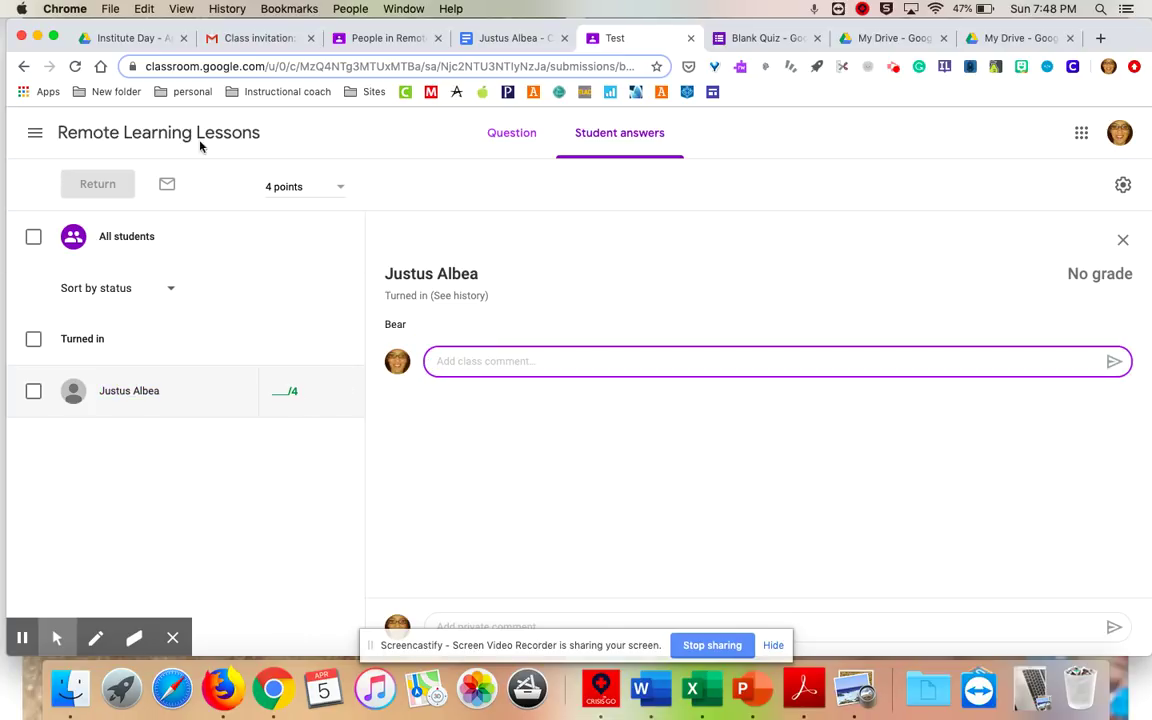
{"action": "left_click", "coordinate": [508, 133]}
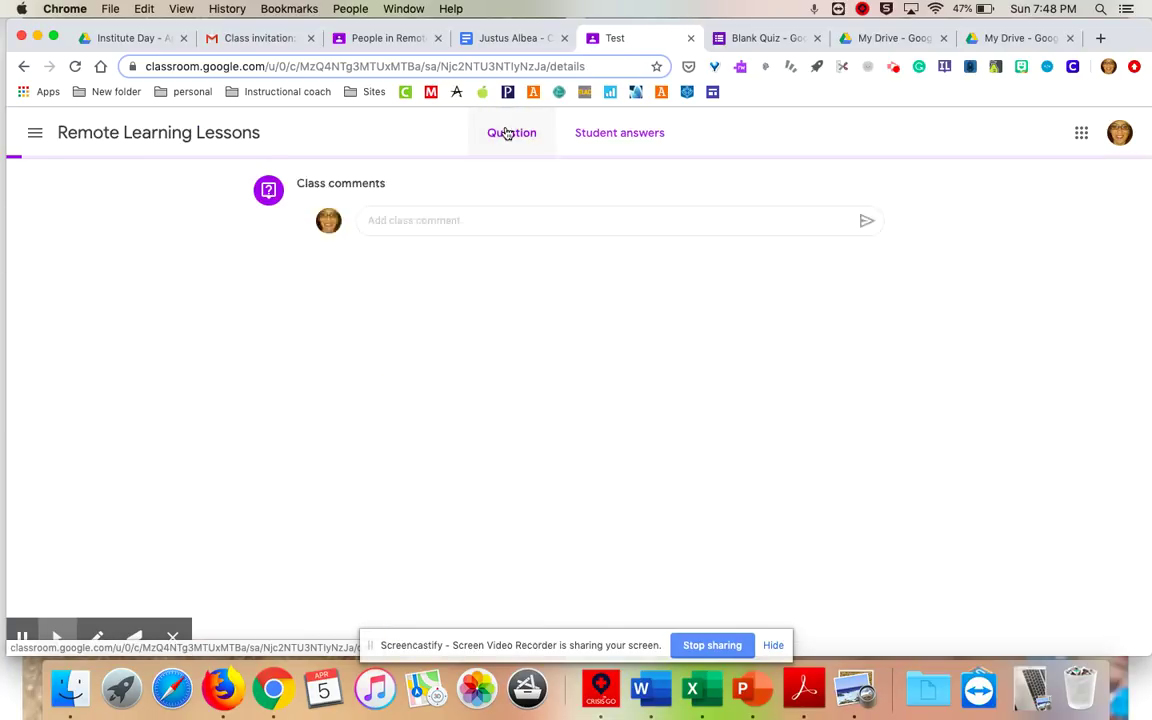
{"action": "left_click", "coordinate": [144, 133]}
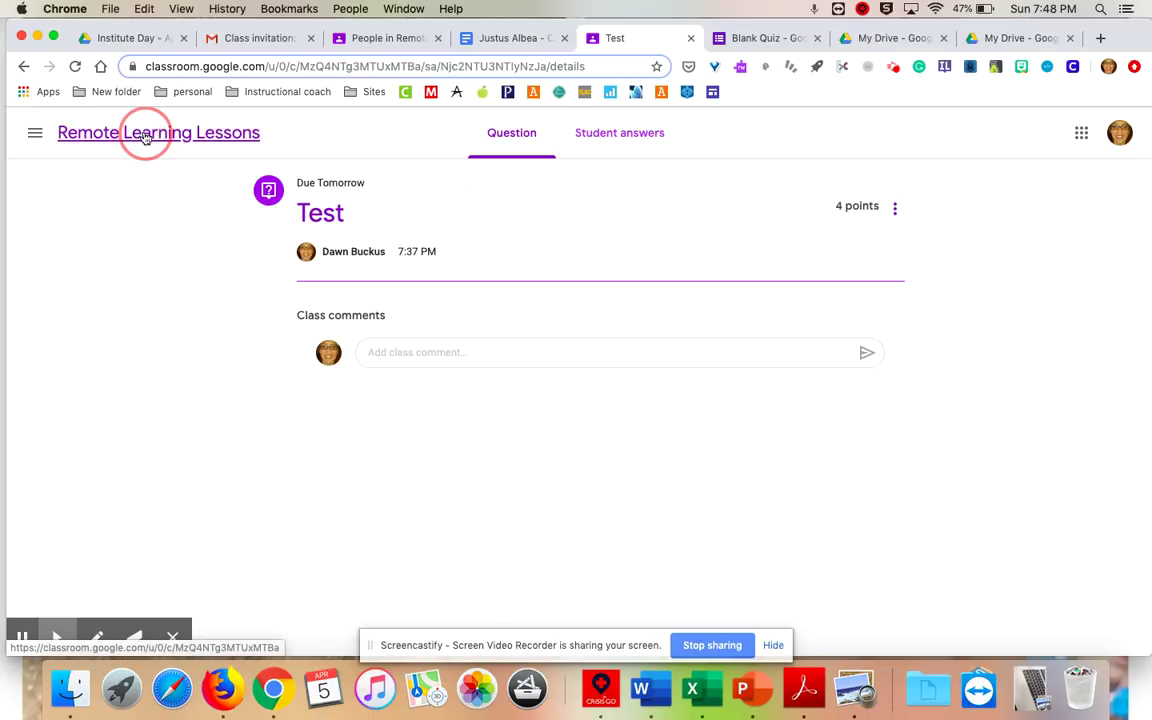
{"action": "left_click", "coordinate": [692, 133]}
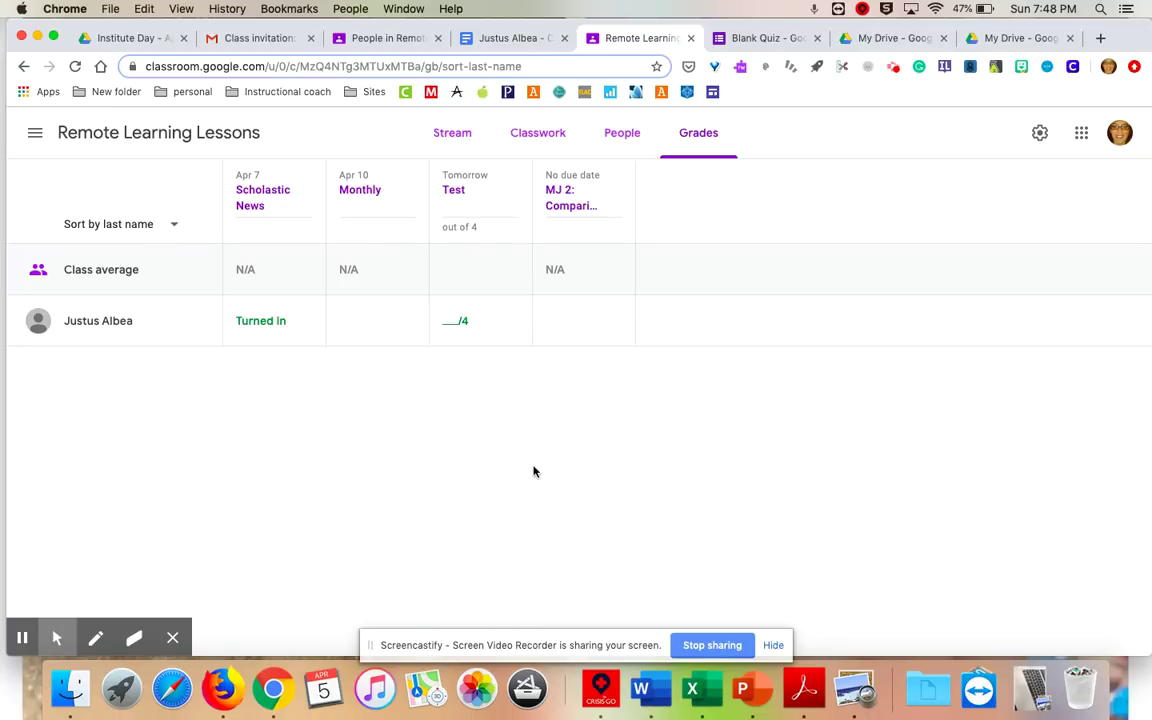
{"action": "left_click", "coordinate": [452, 133]}
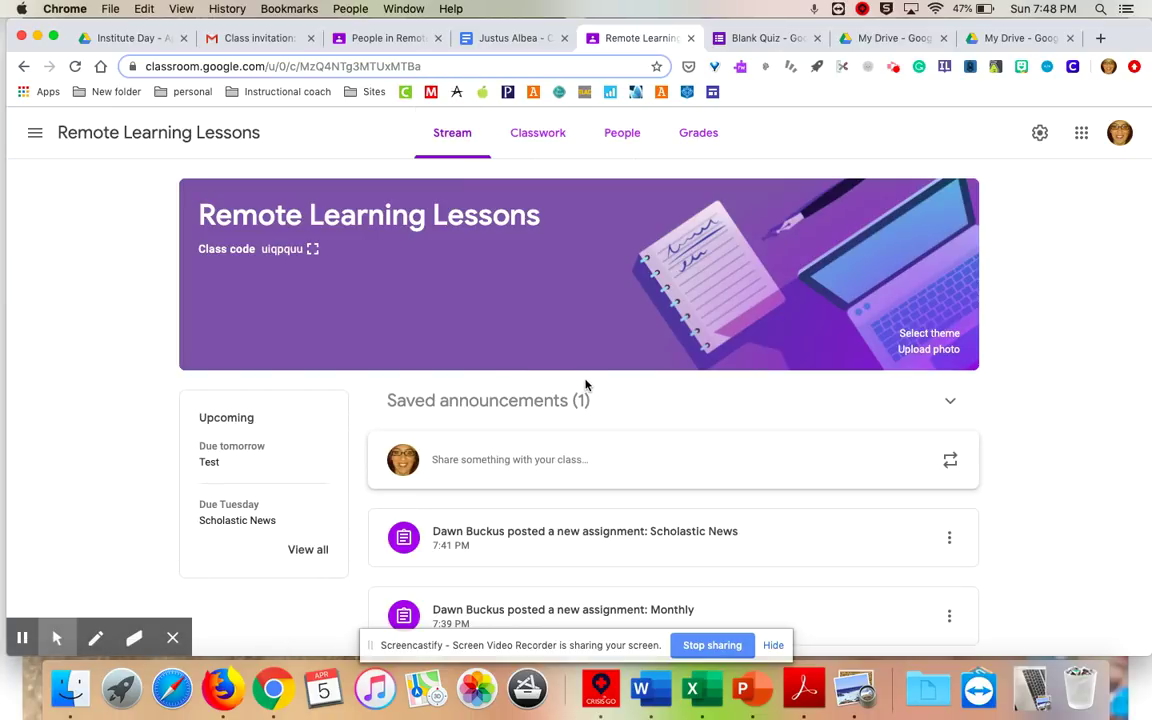